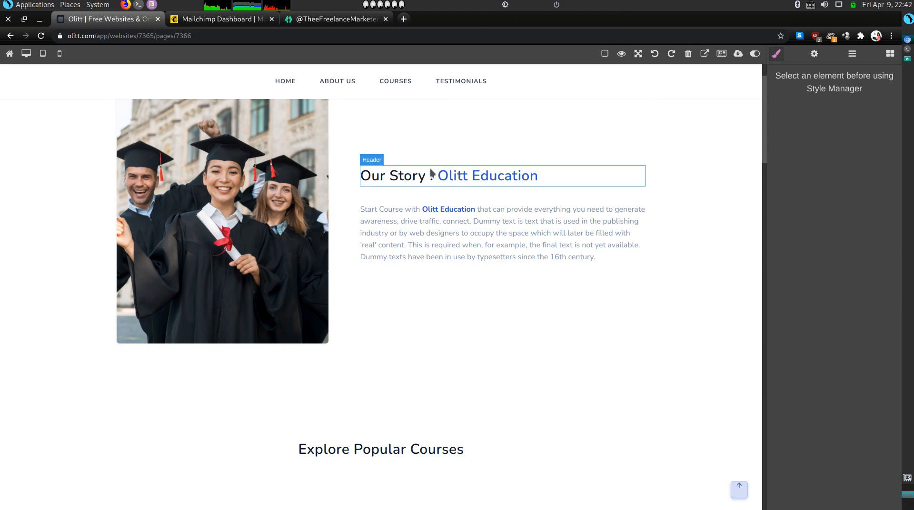
# Change the story heading beside the graduates image to "Our Story : Thee Online Tutor"
pyautogui.click(275, 150)
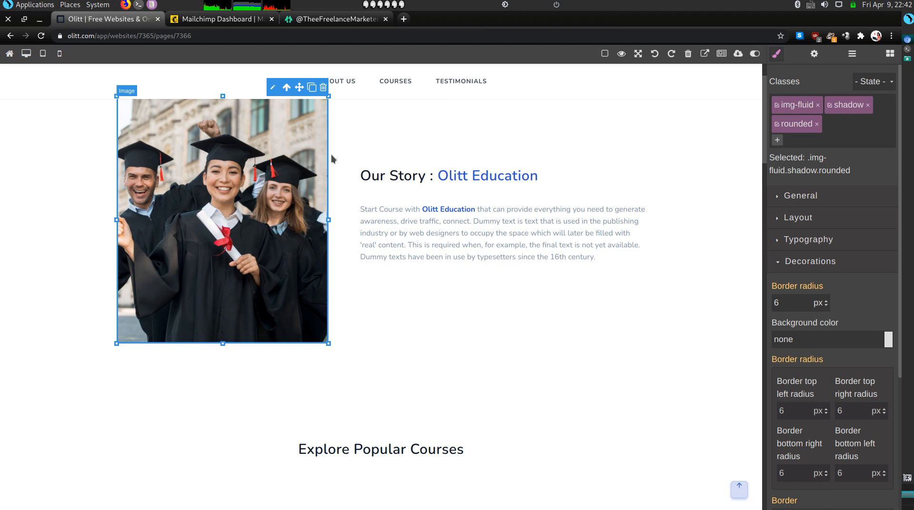
pyautogui.click(536, 180)
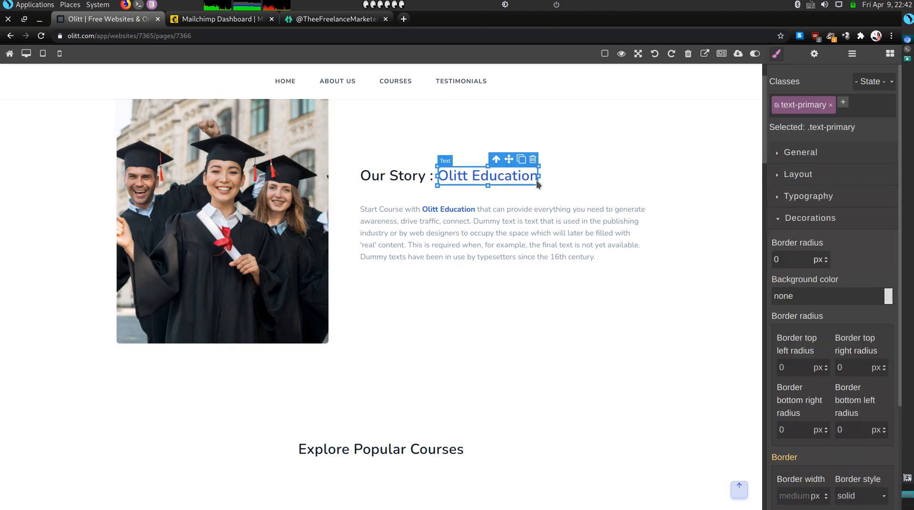
pyautogui.doubleClick(549, 174)
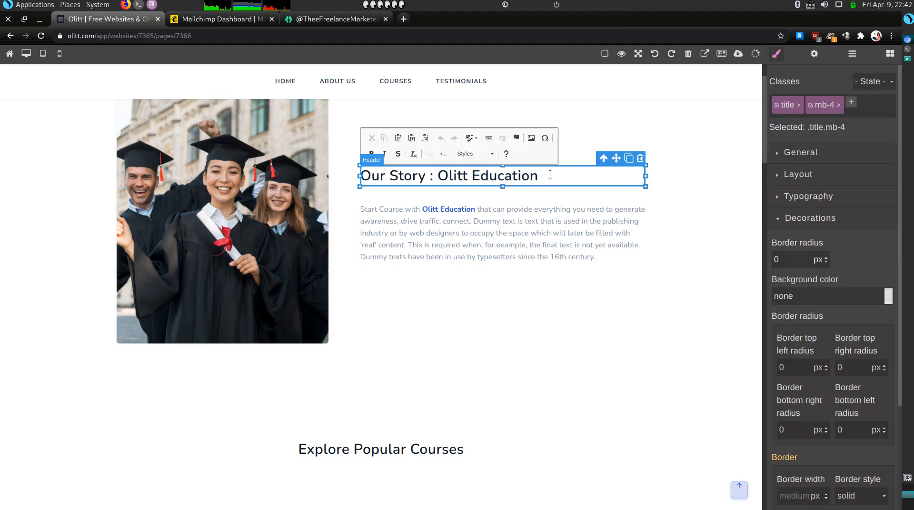
pyautogui.press('BackSpace')
pyautogui.press('BackSpace')
pyautogui.press('BackSpace')
pyautogui.press('BackSpace')
pyautogui.press('BackSpace')
pyautogui.press('BackSpace')
pyautogui.press('BackSpace')
pyautogui.press('BackSpace')
pyautogui.press('BackSpace')
pyautogui.press('BackSpace')
pyautogui.press('BackSpace')
pyautogui.press('BackSpace')
pyautogui.press('BackSpace')
pyautogui.press('BackSpace')
pyautogui.press('BackSpace')
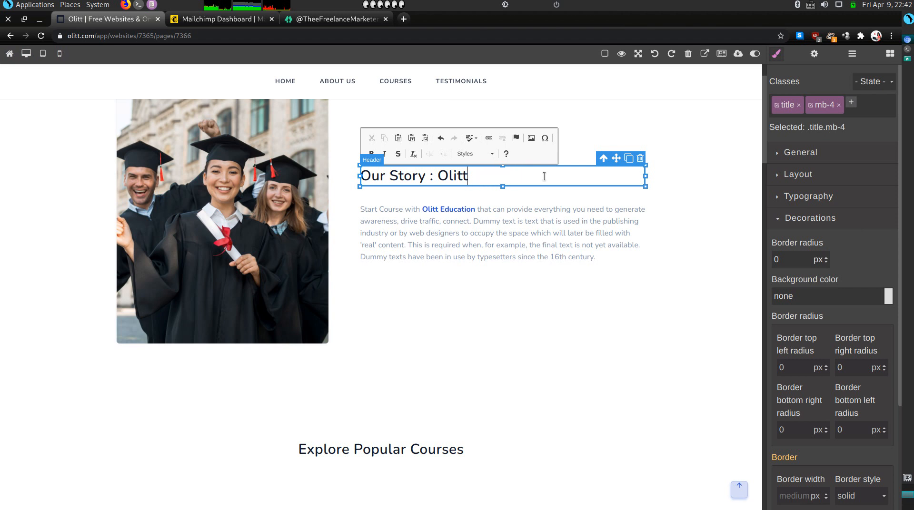
pyautogui.write('Thee Online Tutor')
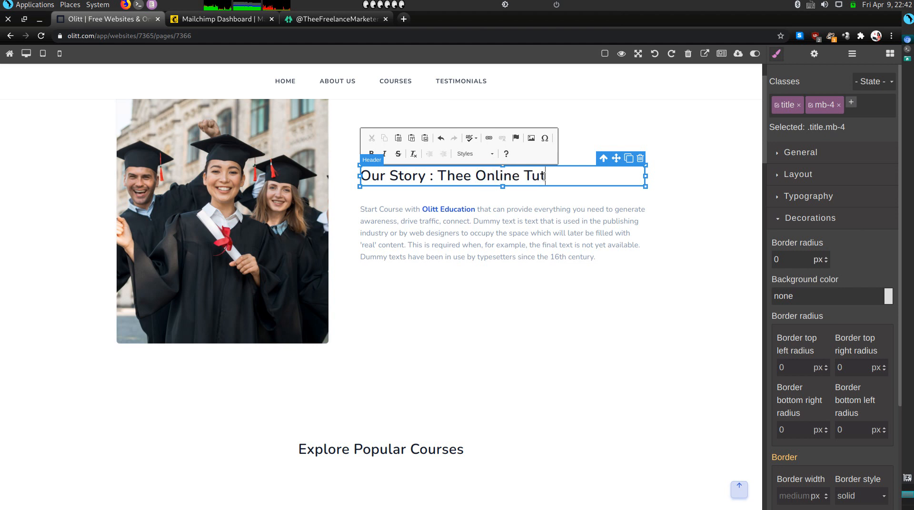
# Replace the story paragraph with "Hi! I am a full time biology researcher and a tutor with over 5 years experience."
pyautogui.click(517, 218)
pyautogui.doubleClick(518, 220)
pyautogui.tripleClick(517, 220)
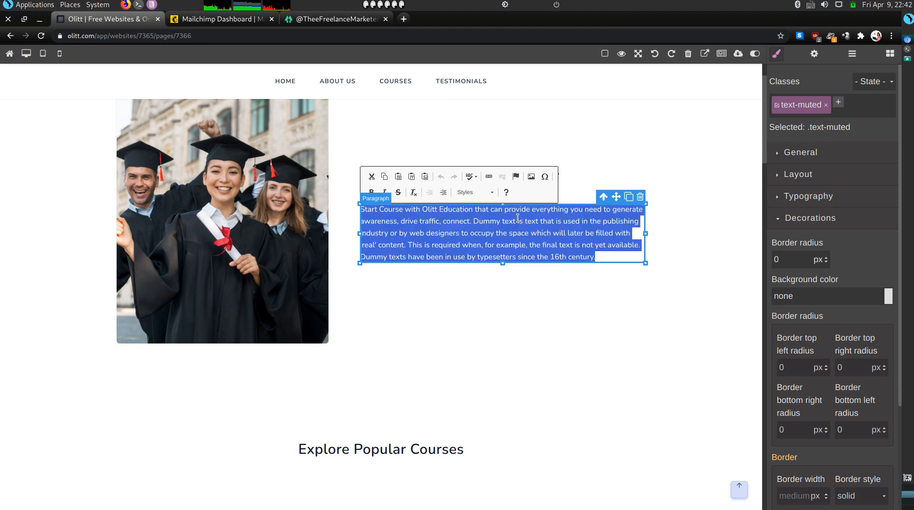
pyautogui.press('BackSpace')
pyautogui.write('Hi')
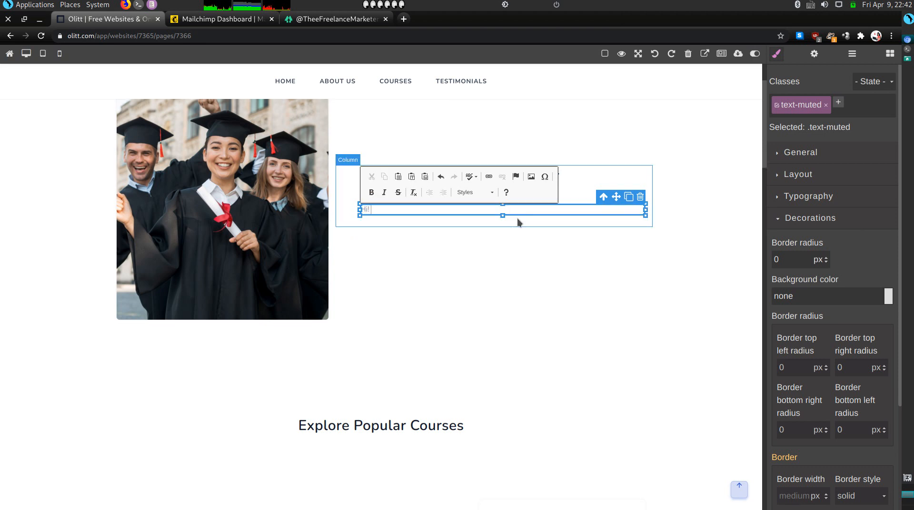
pyautogui.write('! I am a full time biology researcher and a t')
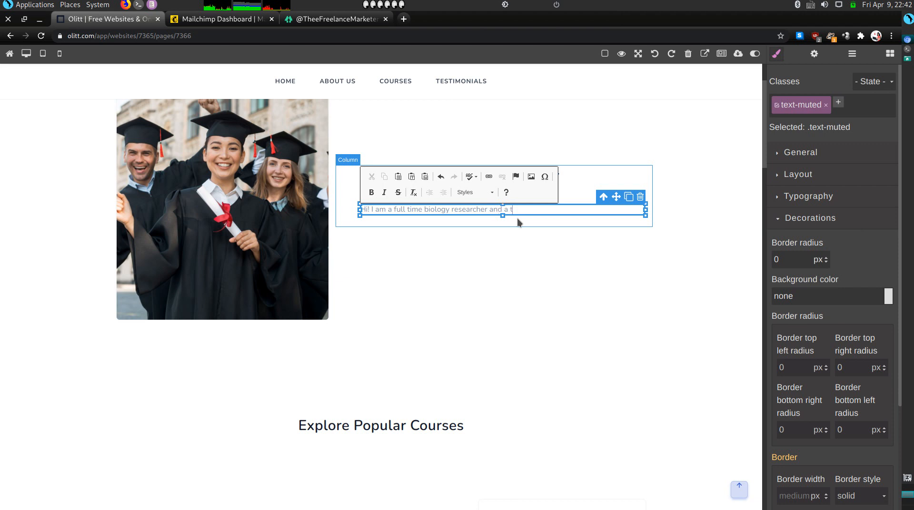
pyautogui.write('over')
pyautogui.write(' 5 years')
pyautogui.write(' exoe')
pyautogui.press('BackSpace')
pyautogui.press('BackSpace')
pyautogui.write('perience')
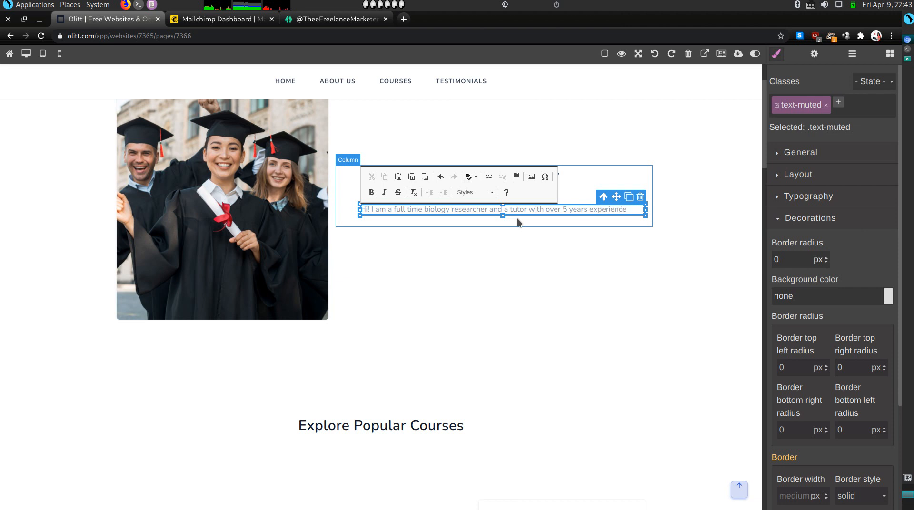
pyautogui.write('.')
pyautogui.click(537, 336)
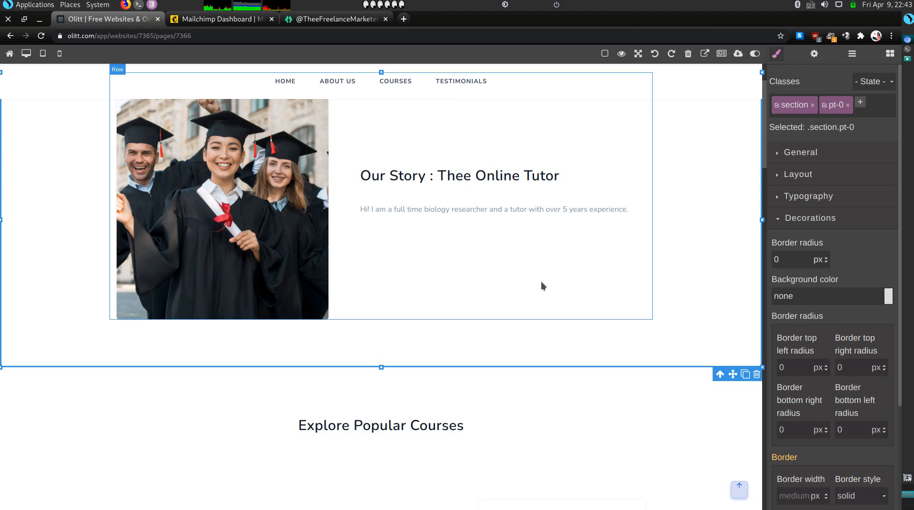
# Look through the popular courses, student testimonials and newsletter sections down to the page footer
pyautogui.scroll(-2, 553, 281)
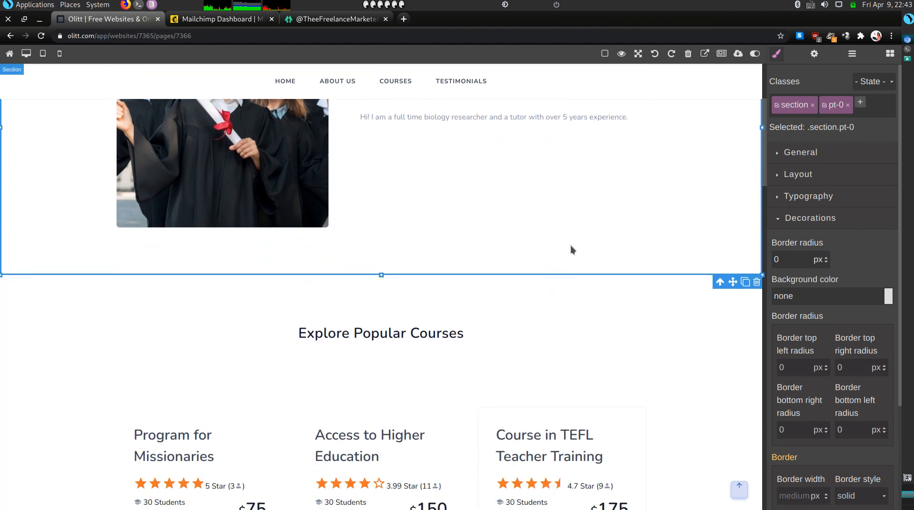
pyautogui.scroll(-2, 505, 365)
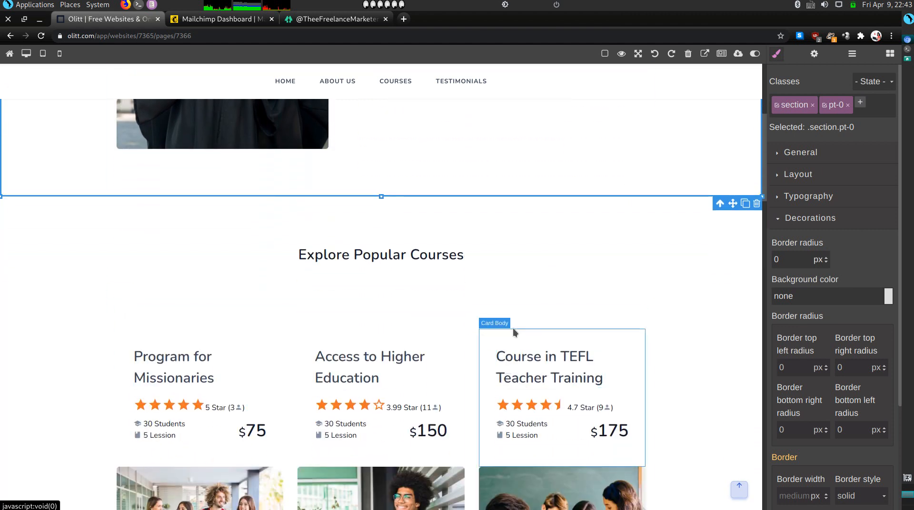
pyautogui.scroll(-2, 537, 306)
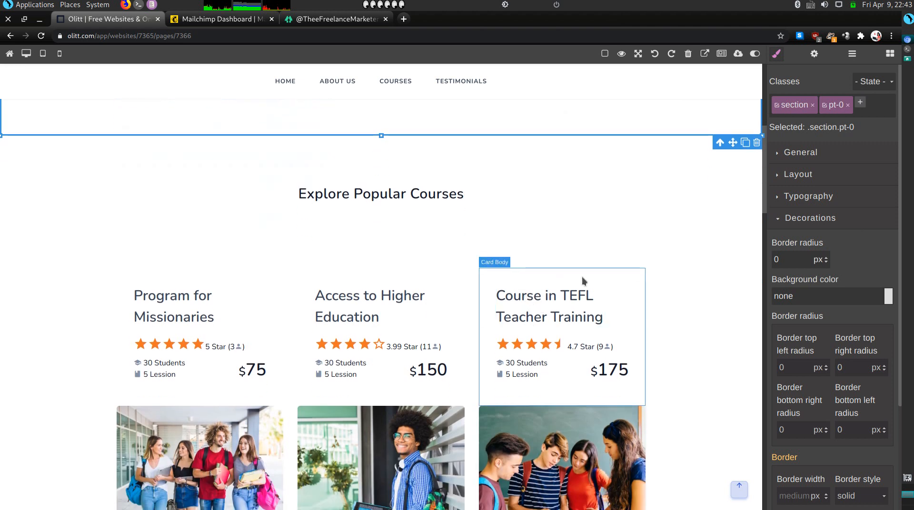
pyautogui.scroll(-2, 582, 281)
pyautogui.scroll(-2, 583, 281)
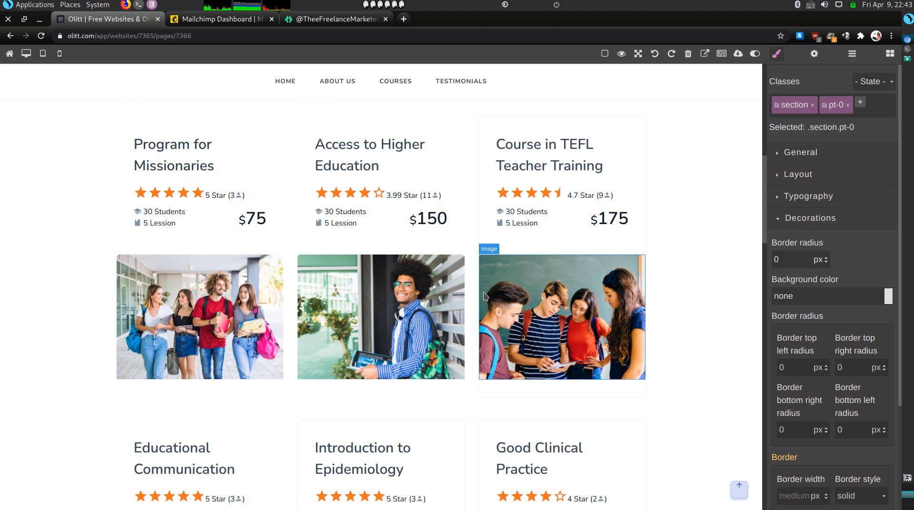
pyautogui.scroll(-6, 606, 315)
pyautogui.scroll(-8, 605, 315)
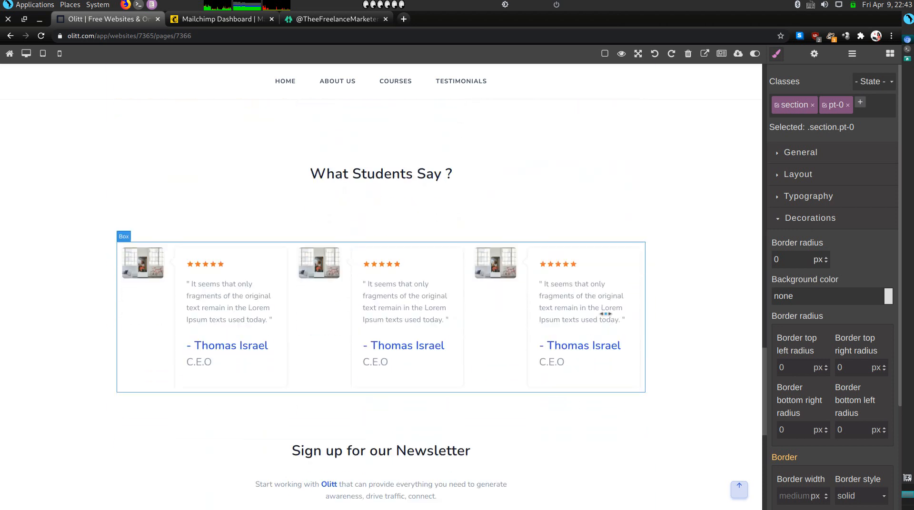
pyautogui.click(435, 168)
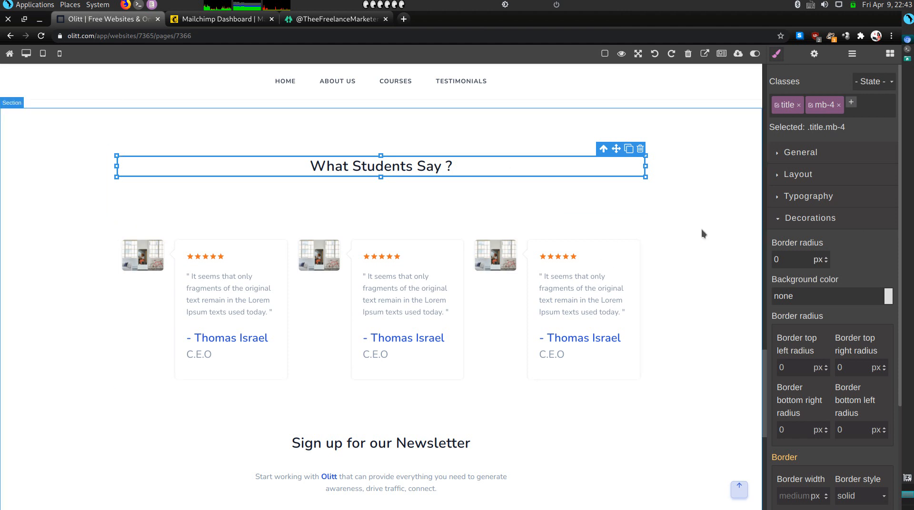
pyautogui.scroll(-3, 673, 317)
pyautogui.scroll(-3, 672, 314)
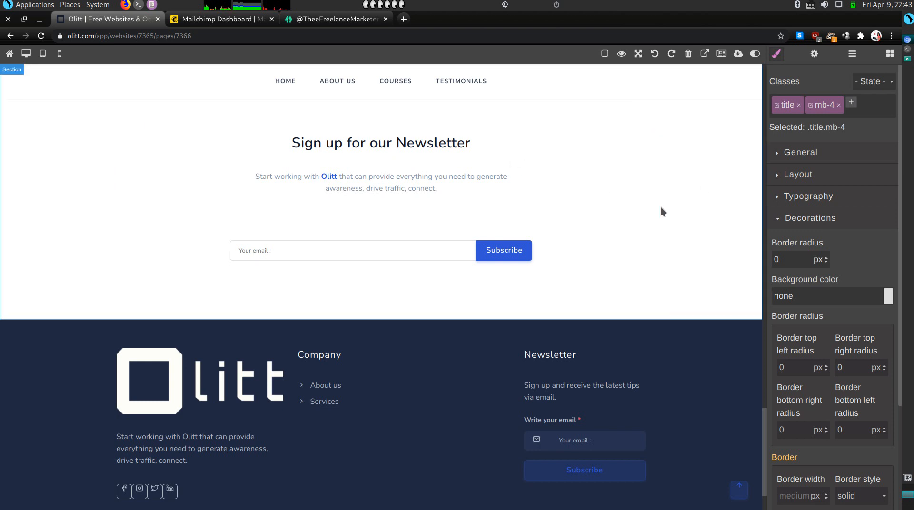
# Delete the email subscription row and the "Sign up for our Newsletter" title box above the footer
pyautogui.click(534, 191)
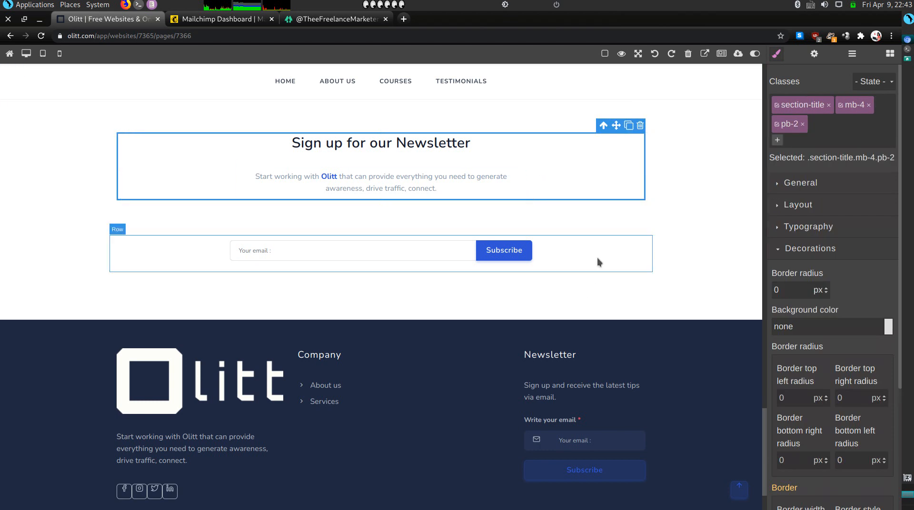
pyautogui.click(598, 260)
pyautogui.click(649, 230)
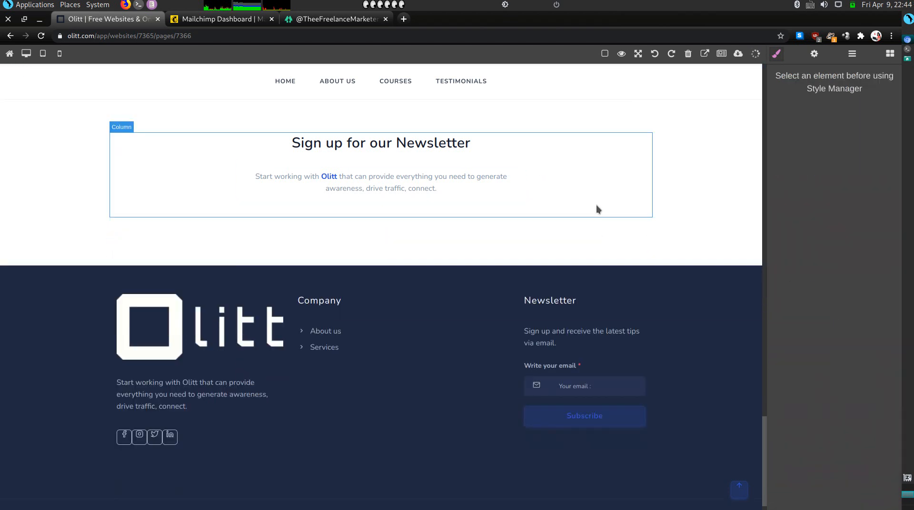
pyautogui.click(562, 176)
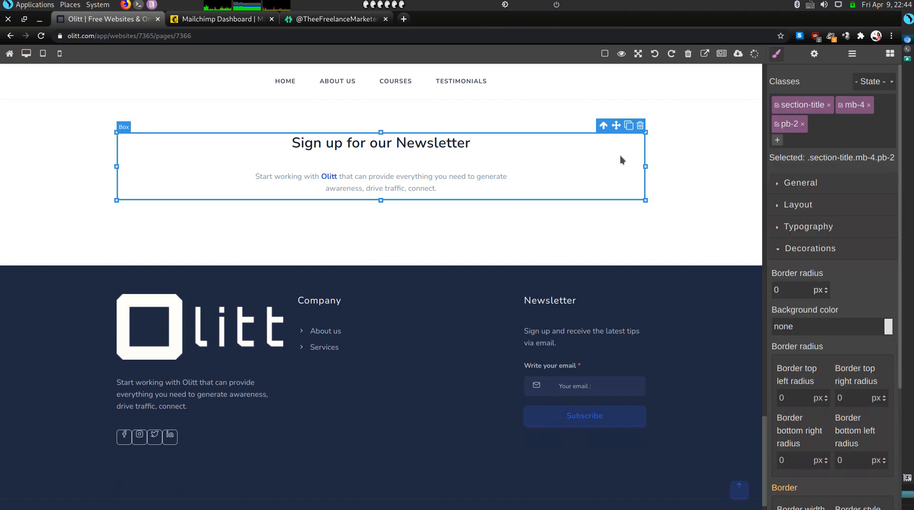
pyautogui.click(640, 125)
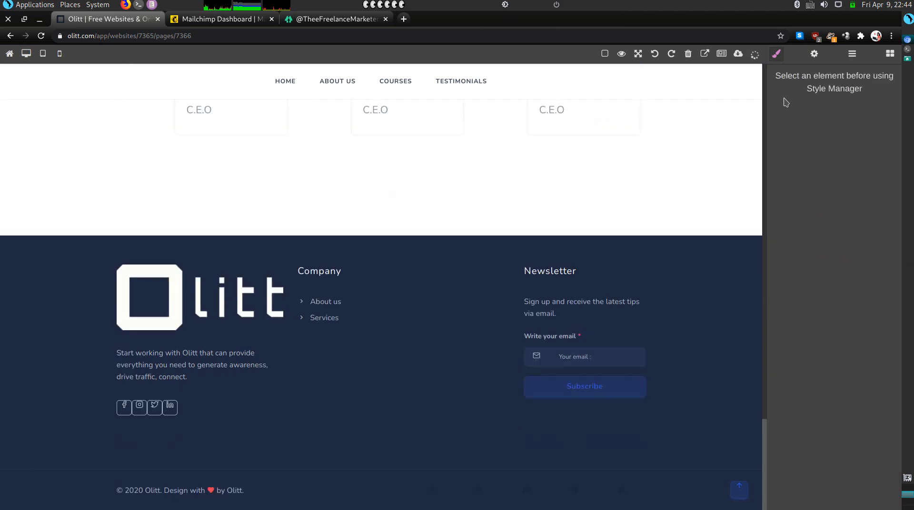
# Add a MailChimp Contact Form block above the footer and move it to the horizontal centre of the page
pyautogui.click(890, 54)
pyautogui.scroll(-20, 872, 261)
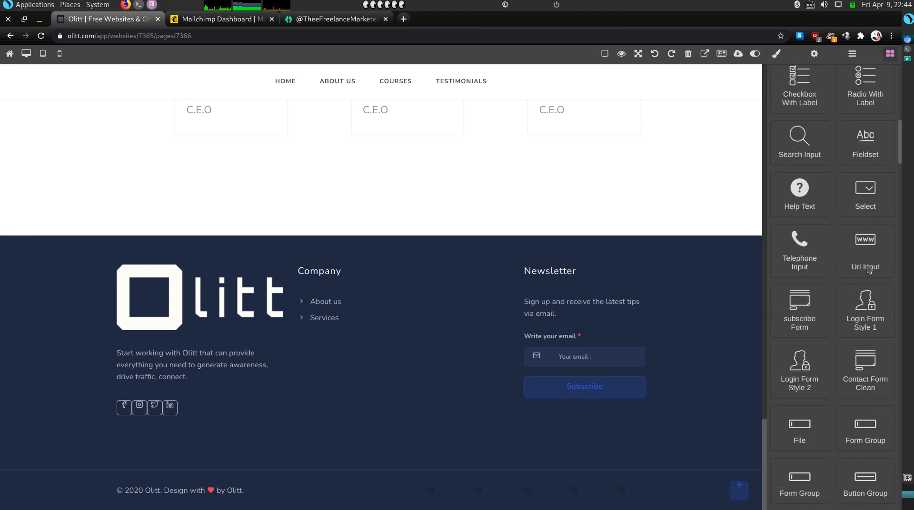
pyautogui.scroll(-10, 873, 261)
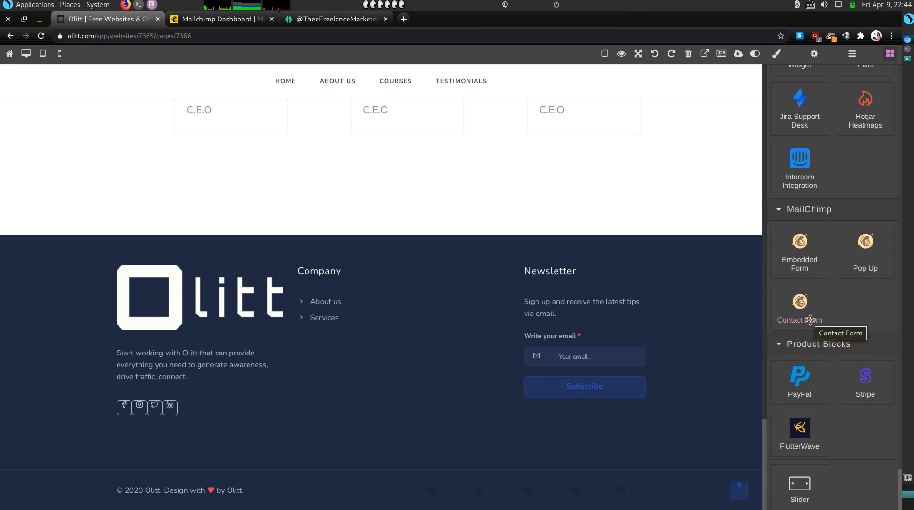
pyautogui.moveTo(810, 320); pyautogui.dragTo(518, 193)
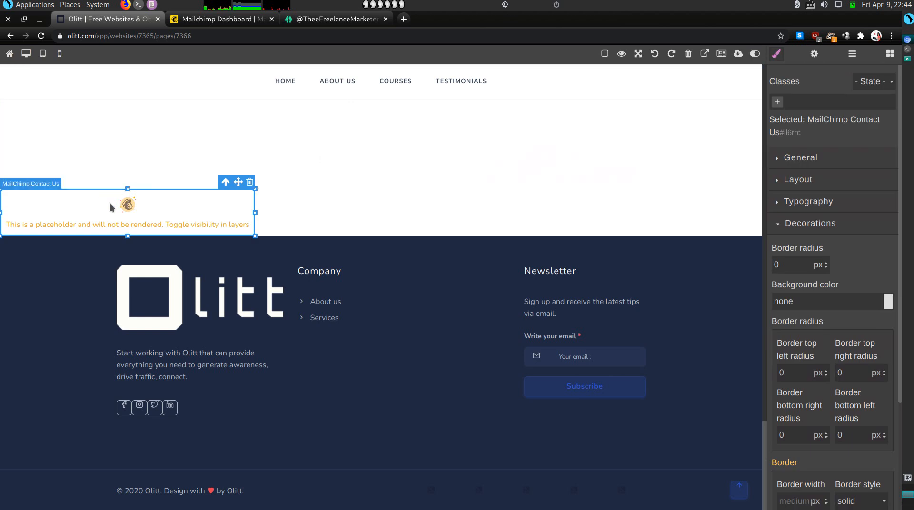
pyautogui.moveTo(110, 206); pyautogui.dragTo(377, 177)
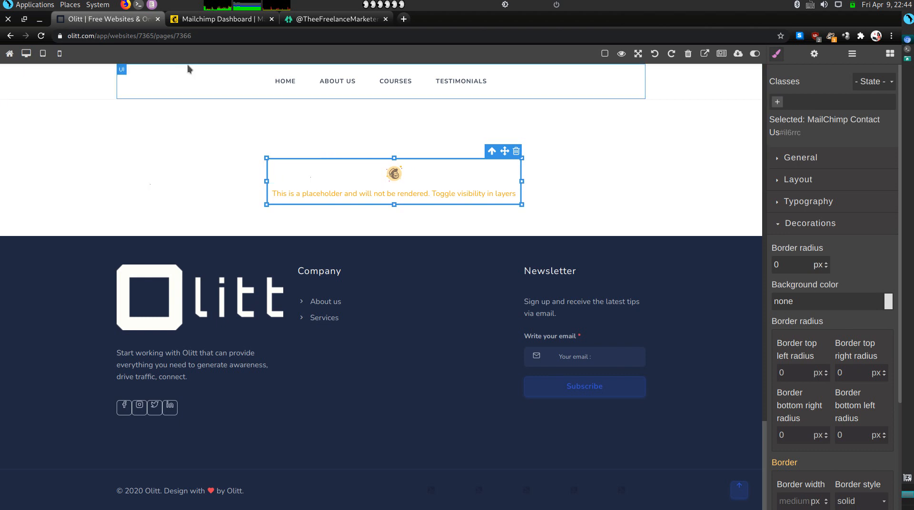
# Switch to Mailchimp, open the Contact Form from the audience's signup forms, and copy its published form URL
pyautogui.click(202, 21)
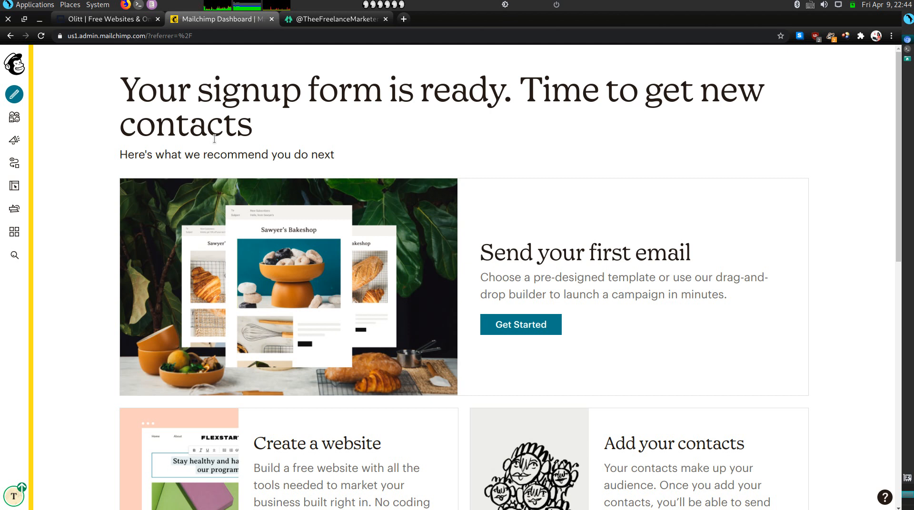
pyautogui.click(14, 117)
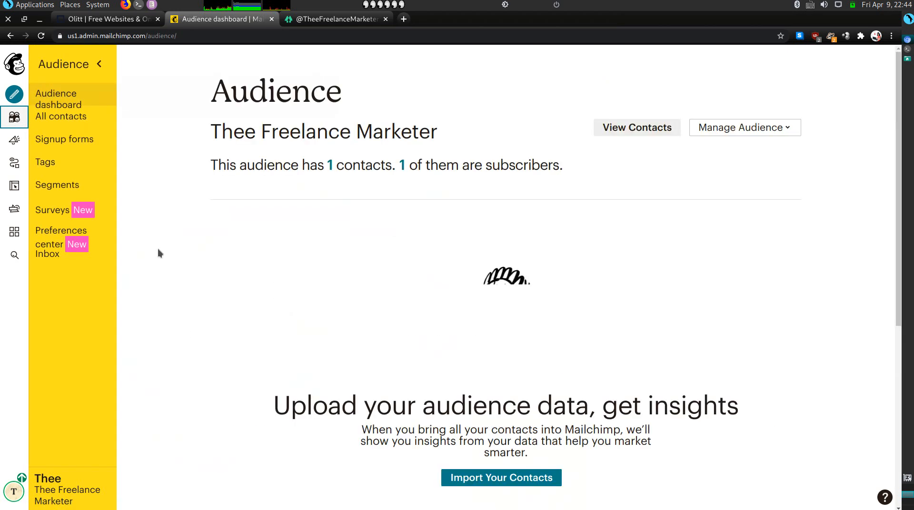
pyautogui.click(81, 139)
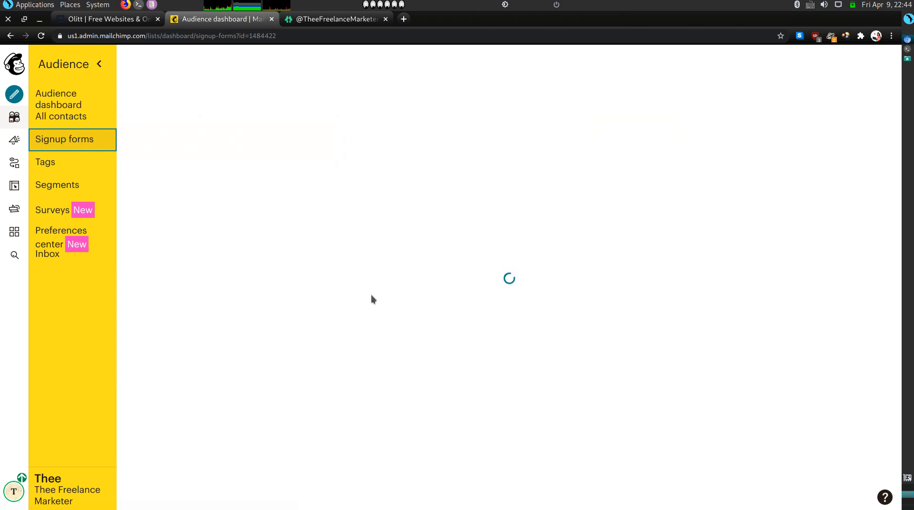
pyautogui.scroll(-2, 580, 328)
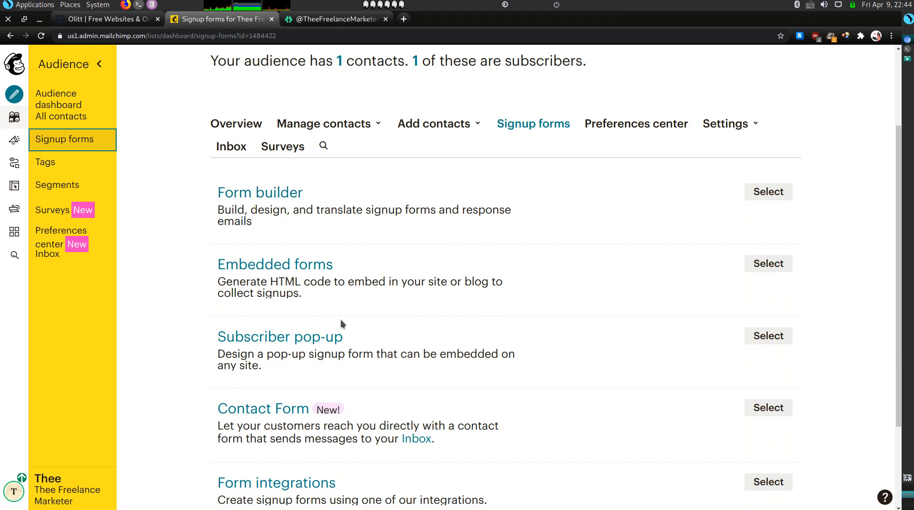
pyautogui.scroll(-3, 365, 263)
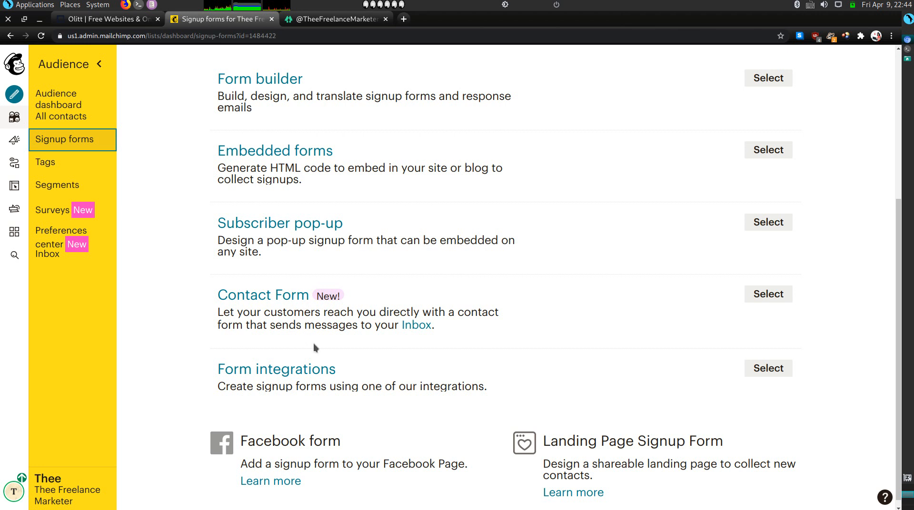
pyautogui.scroll(-1, 400, 350)
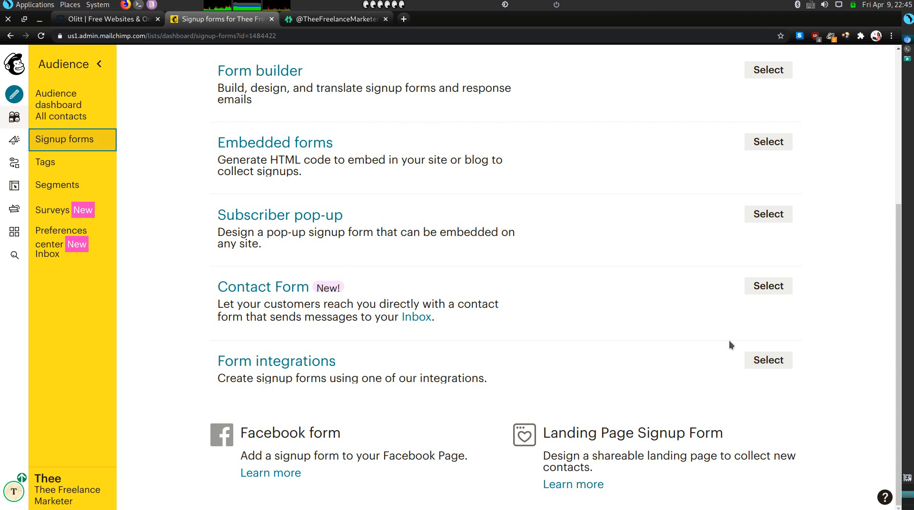
pyautogui.click(758, 285)
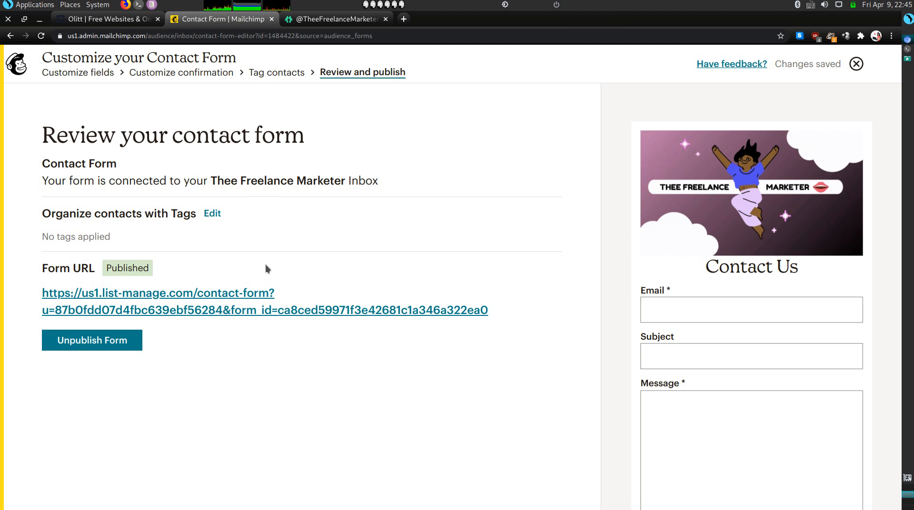
pyautogui.tripleClick(506, 312)
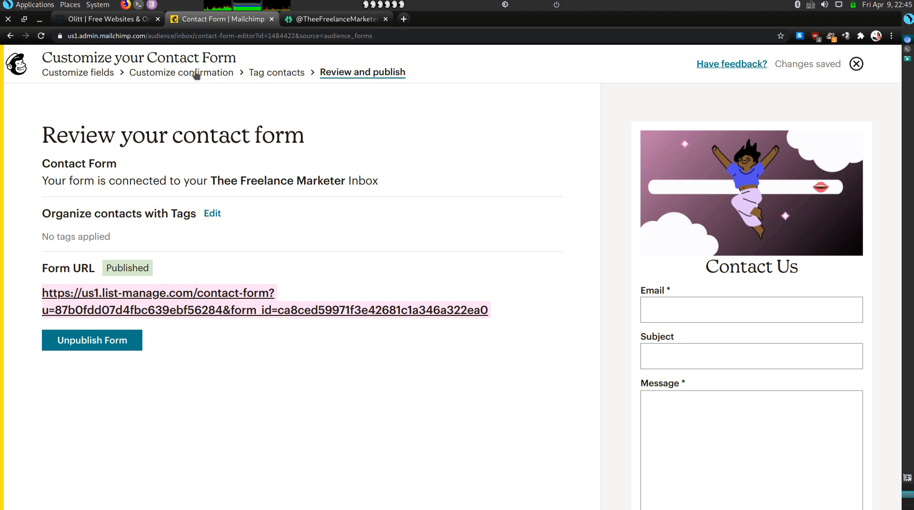
# Switch back to Olitt and paste the copied Mailchimp form URL as the form link of the MailChimp Contact Us block
pyautogui.click(109, 19)
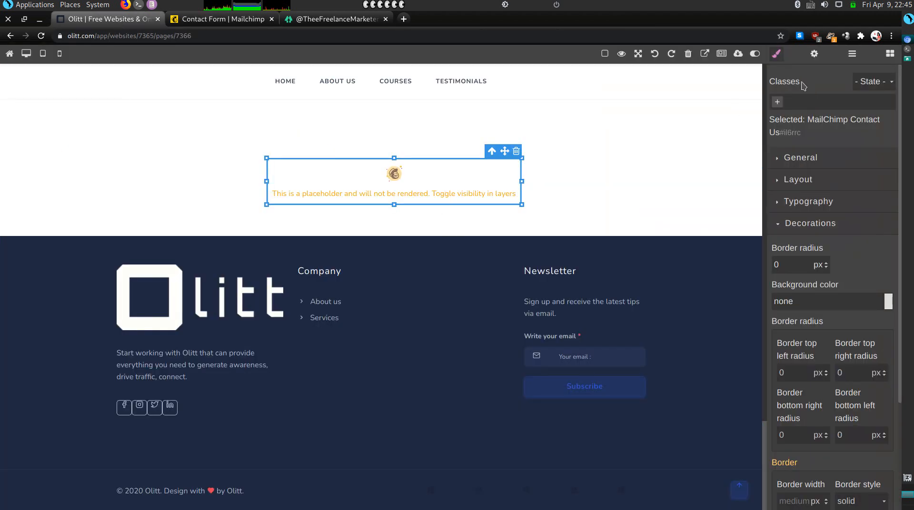
pyautogui.click(814, 55)
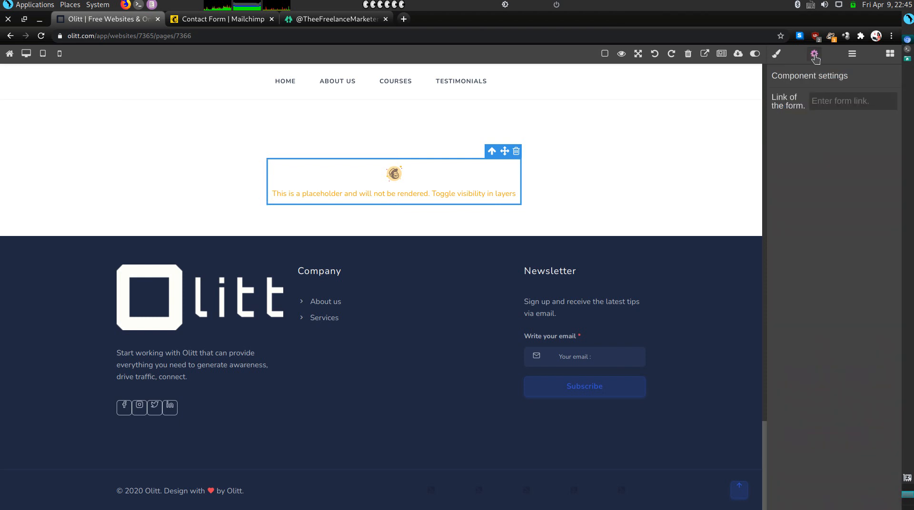
pyautogui.click(832, 101)
pyautogui.hotkey('ctrl', 'v')
pyautogui.click(717, 200)
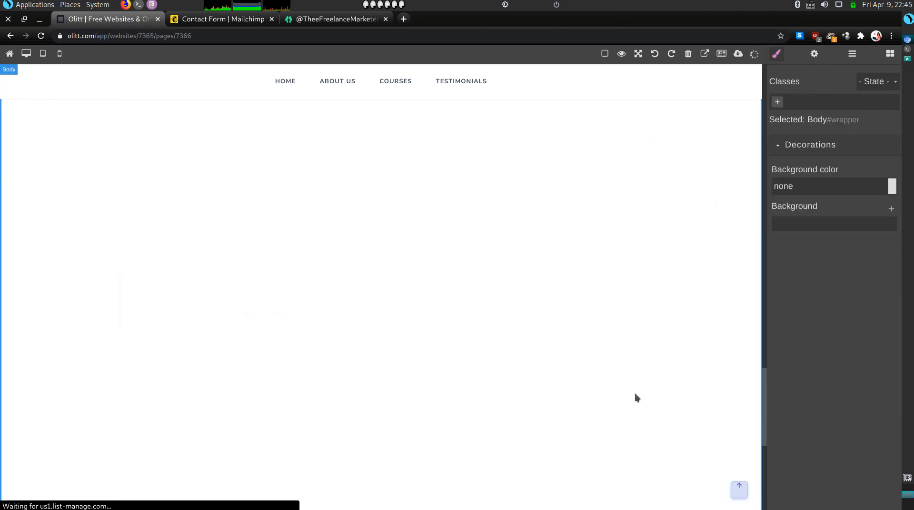
# Examine the embedded contact form's fields and its placement between the testimonials and the footer
pyautogui.scroll(-7, 635, 393)
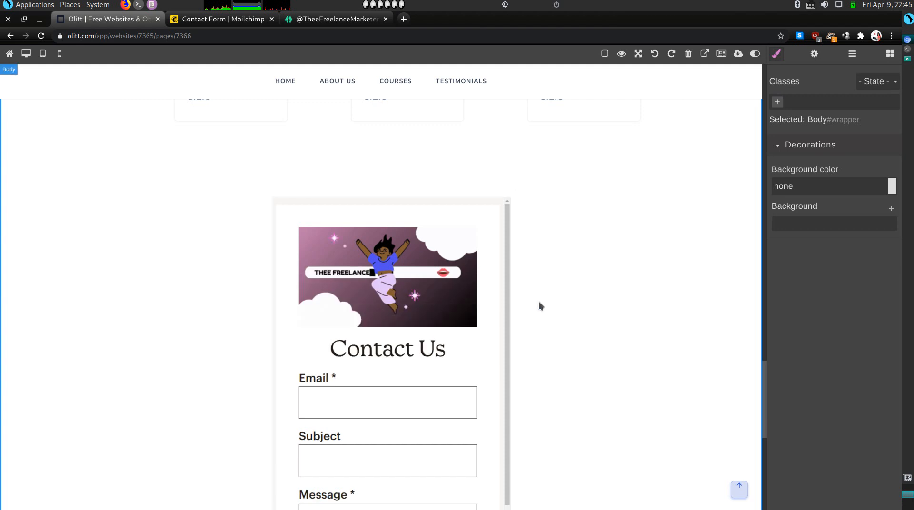
pyautogui.scroll(-2, 597, 332)
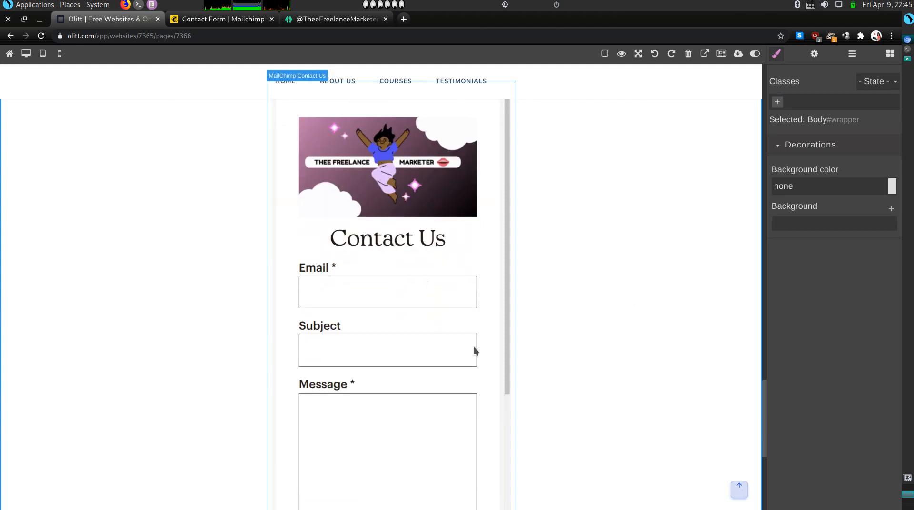
pyautogui.scroll(-3, 482, 343)
pyautogui.click(375, 265)
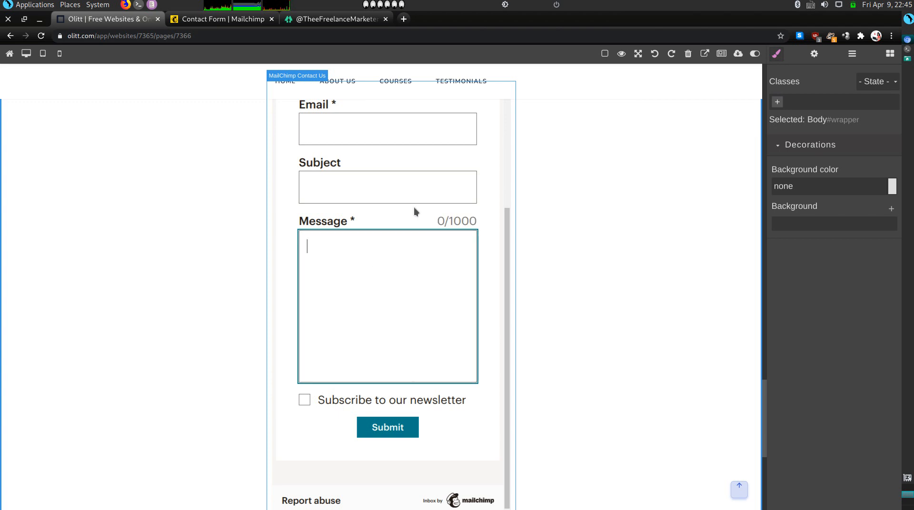
pyautogui.scroll(5, 414, 271)
pyautogui.scroll(4, 414, 367)
pyautogui.scroll(-4, 412, 368)
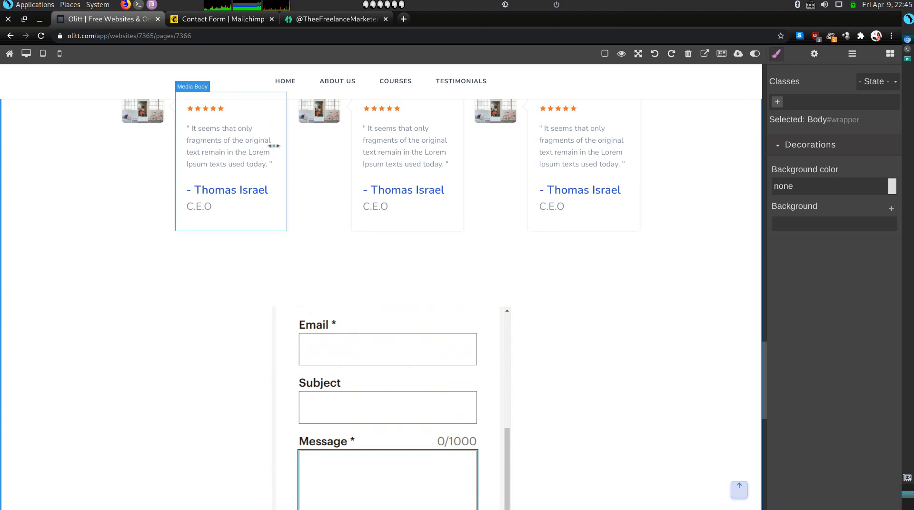
pyautogui.scroll(-10, 380, 318)
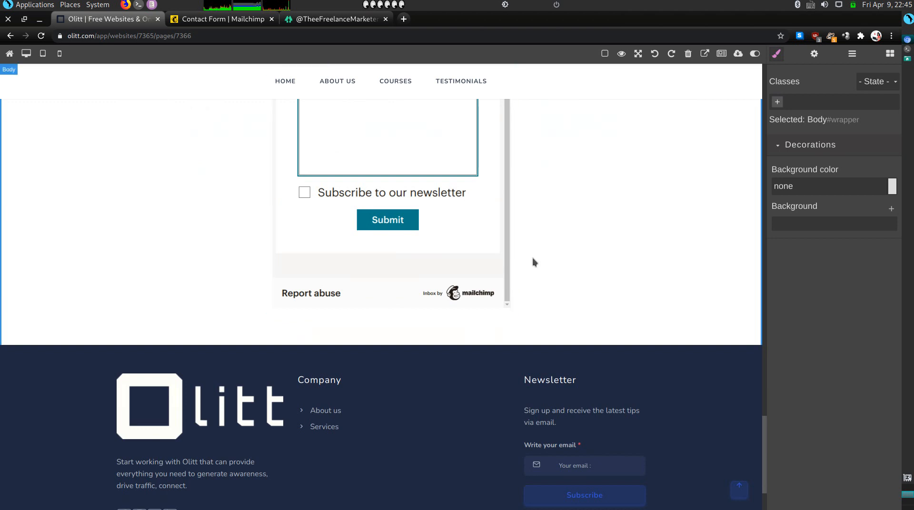
# Delete the Olitt logo, the Newsletter column and the empty column beside the Company links from the footer
pyautogui.click(212, 414)
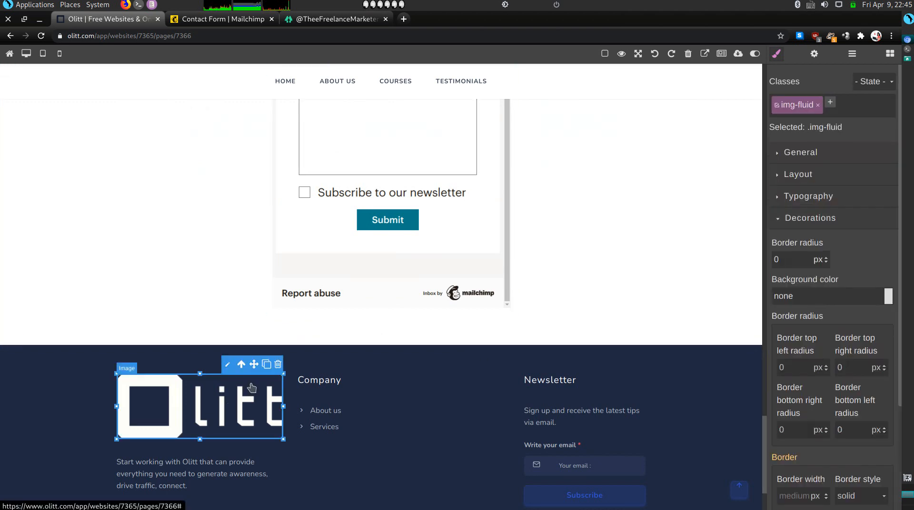
pyautogui.click(274, 366)
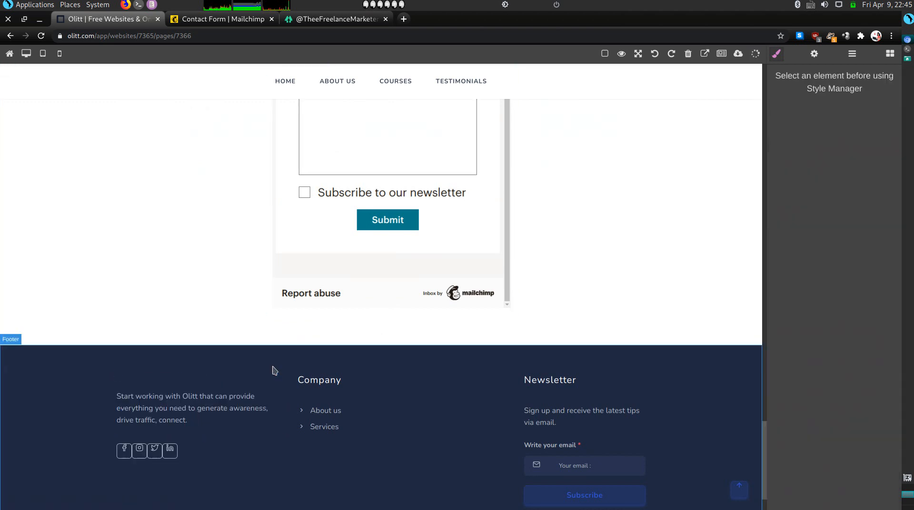
pyautogui.click(199, 405)
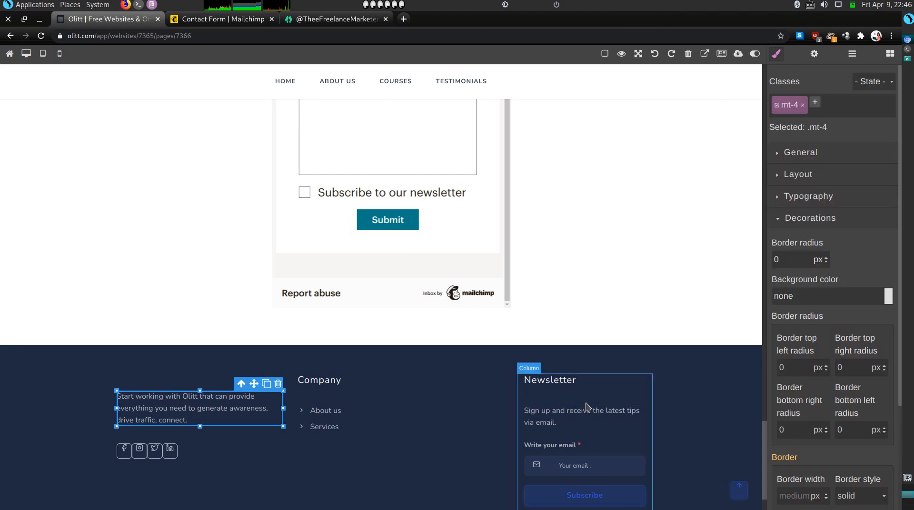
pyautogui.click(614, 438)
pyautogui.click(647, 369)
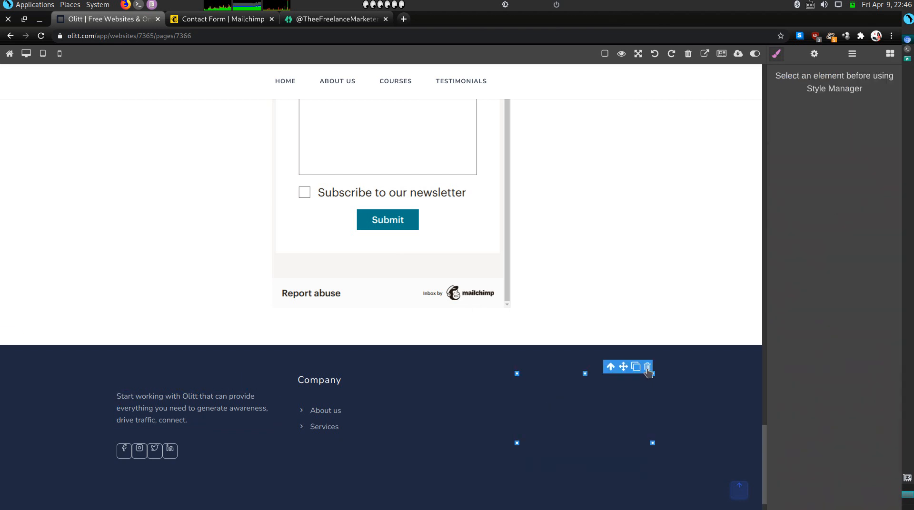
pyautogui.click(446, 416)
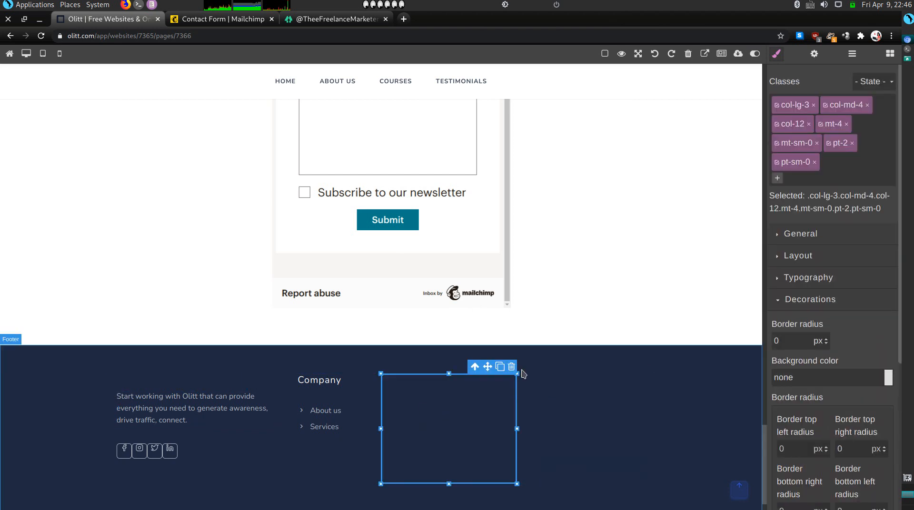
pyautogui.click(511, 368)
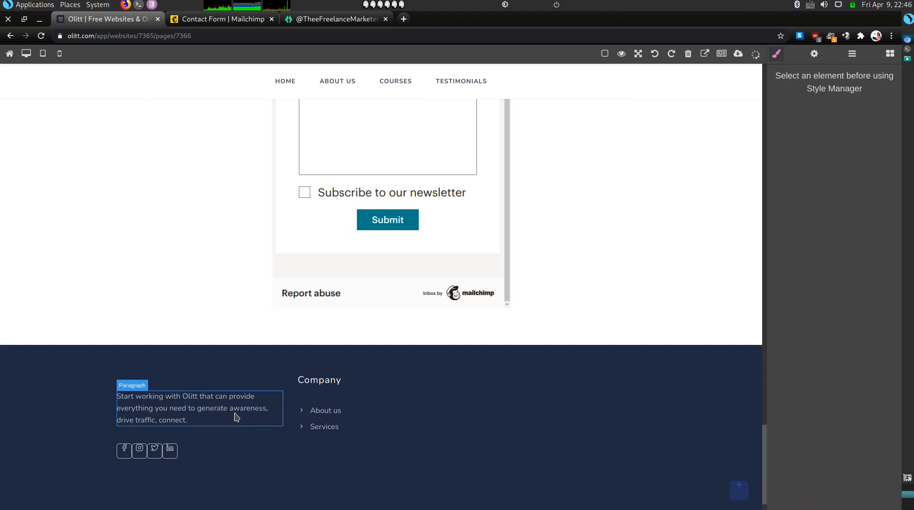
# Replace the footer's description paragraph with "LEt's work together and achieve the results you desire."
pyautogui.scroll(-1, 510, 483)
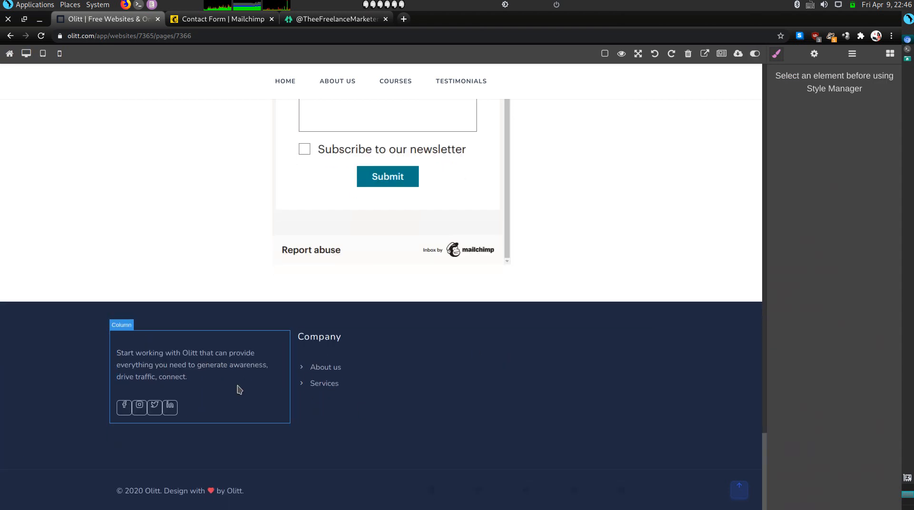
pyautogui.click(168, 363)
pyautogui.tripleClick(168, 360)
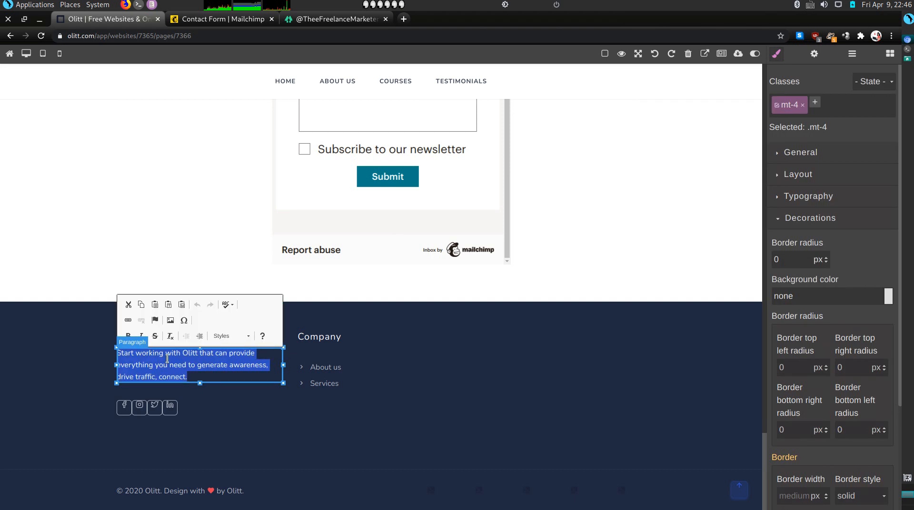
pyautogui.write('E')
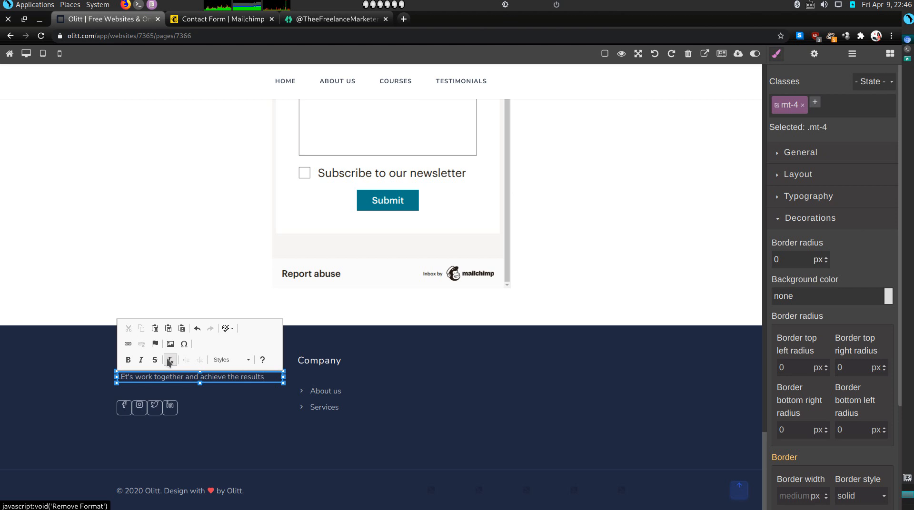
pyautogui.write('desire.')
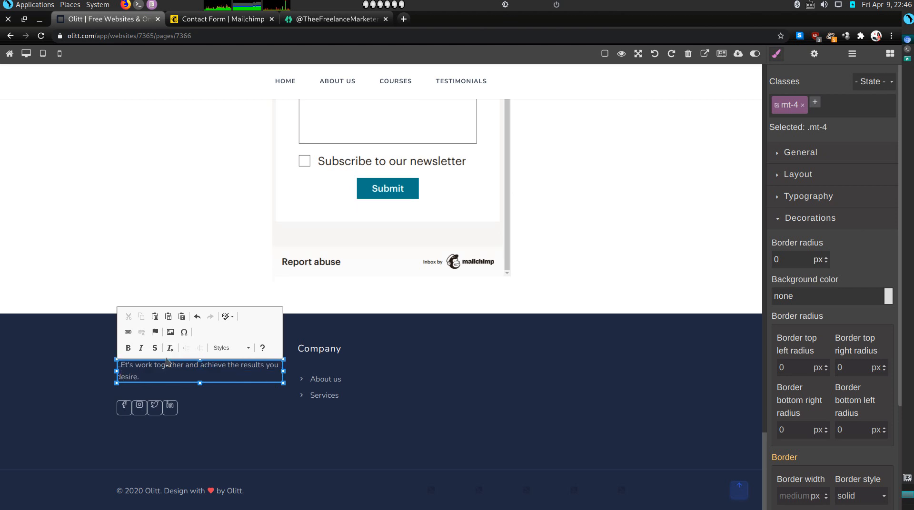
# Open the component settings of the footer's LinkedIn icon and clear its placeholder link address
pyautogui.click(126, 415)
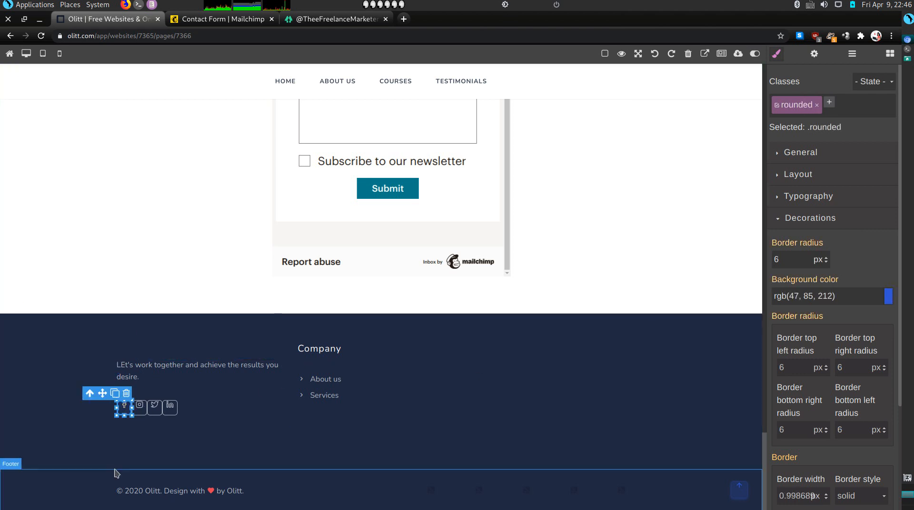
pyautogui.click(171, 405)
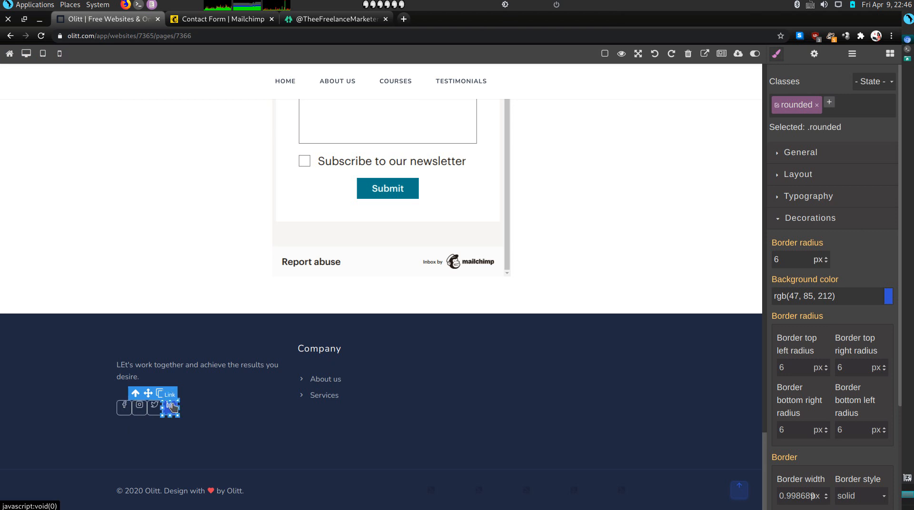
pyautogui.click(815, 54)
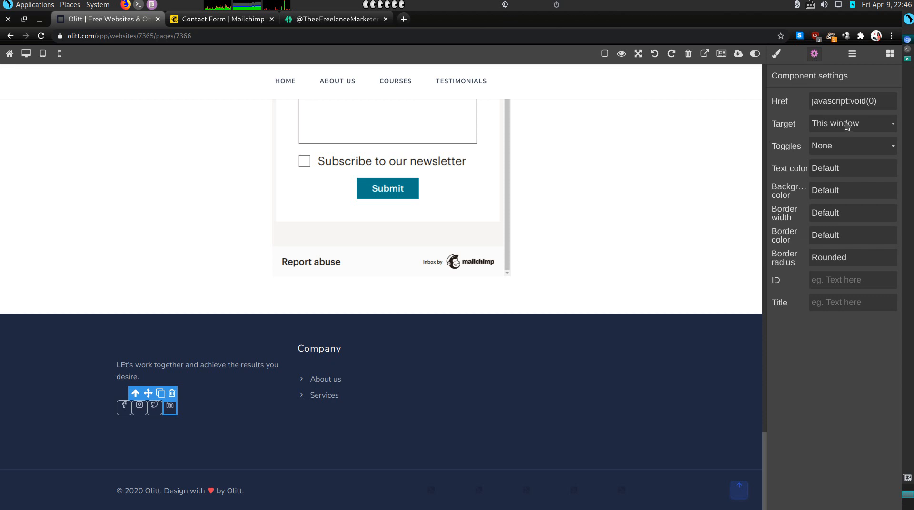
pyautogui.tripleClick(834, 100)
pyautogui.press('BackSpace')
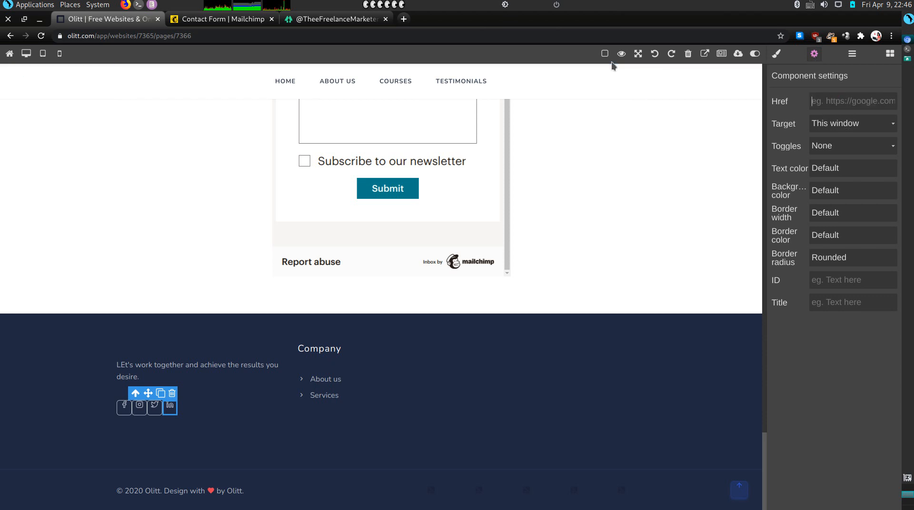
# Copy the LinkedIn profile URL via the Linktree page into the footer LinkedIn icon's link and set its target to New window
pyautogui.click(351, 24)
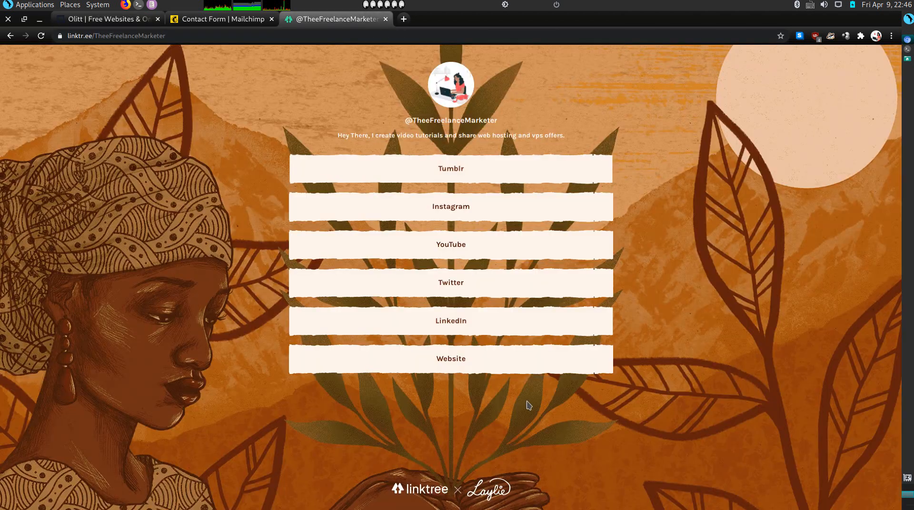
pyautogui.click(456, 326)
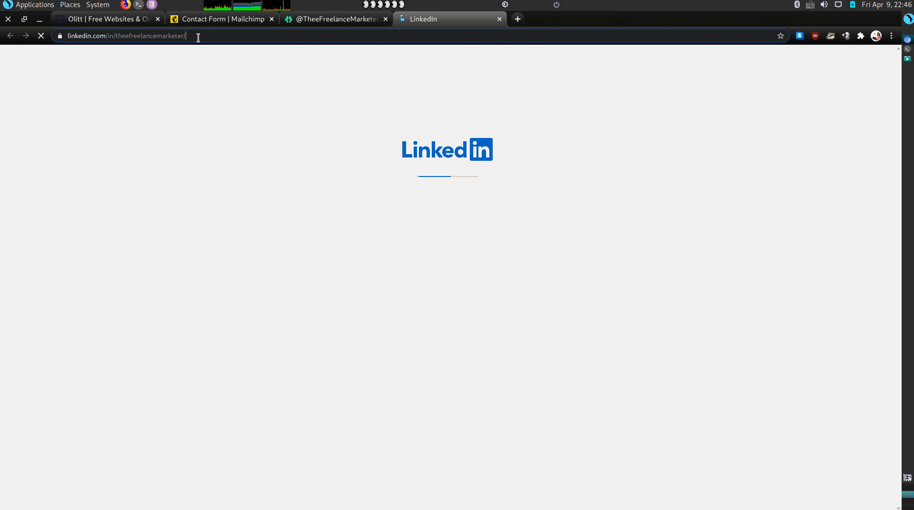
pyautogui.click(198, 38)
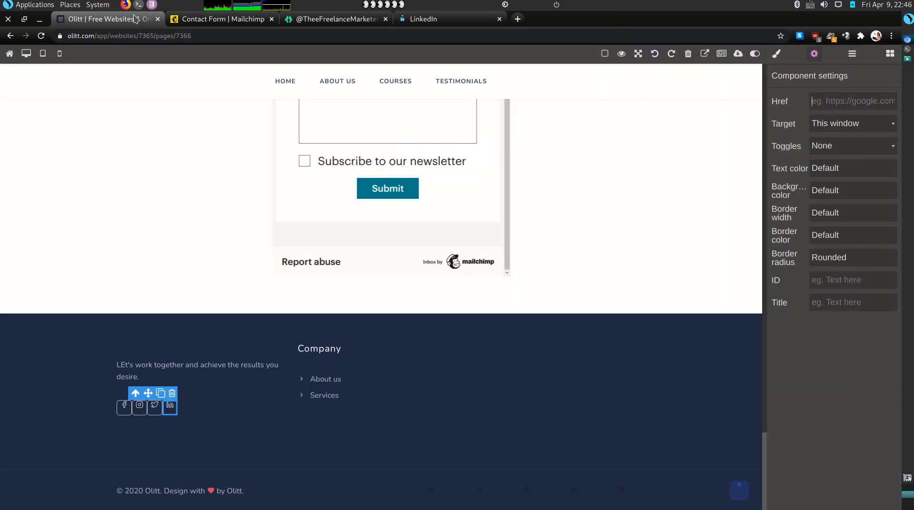
pyautogui.click(109, 19)
pyautogui.hotkey('ctrl', 'v')
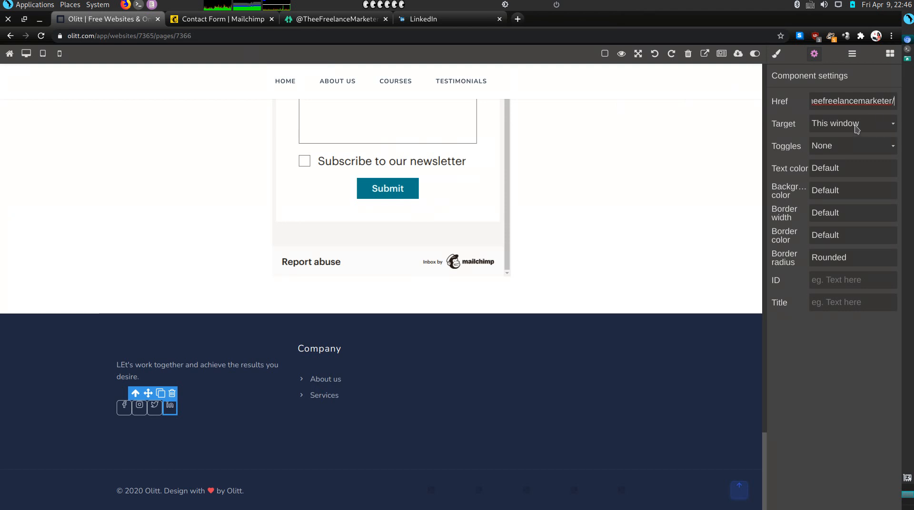
pyautogui.click(856, 126)
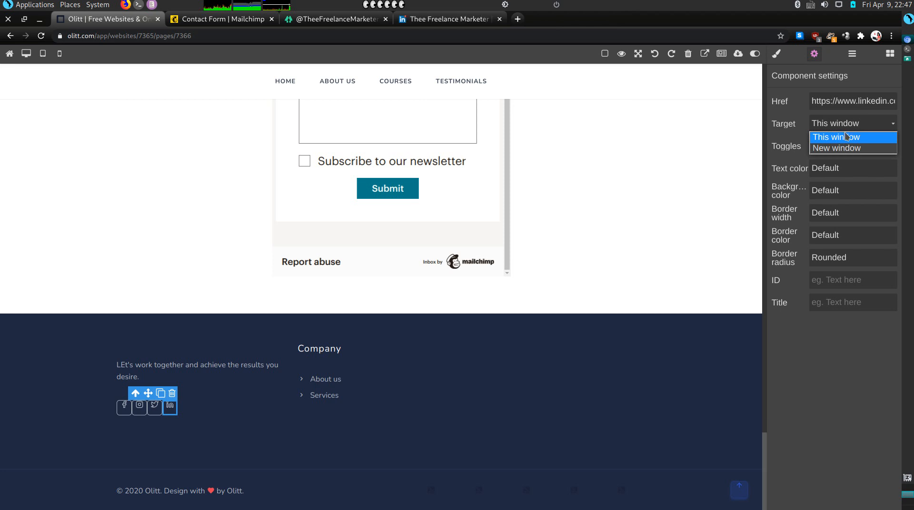
pyautogui.click(837, 148)
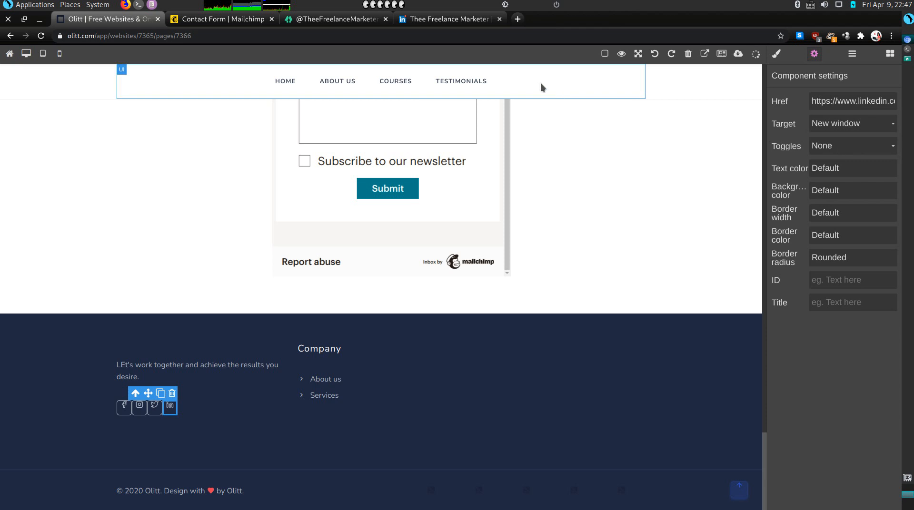
# Close the LinkedIn page, open the Twitter profile from the Linktree page and copy its URL
pyautogui.click(495, 22)
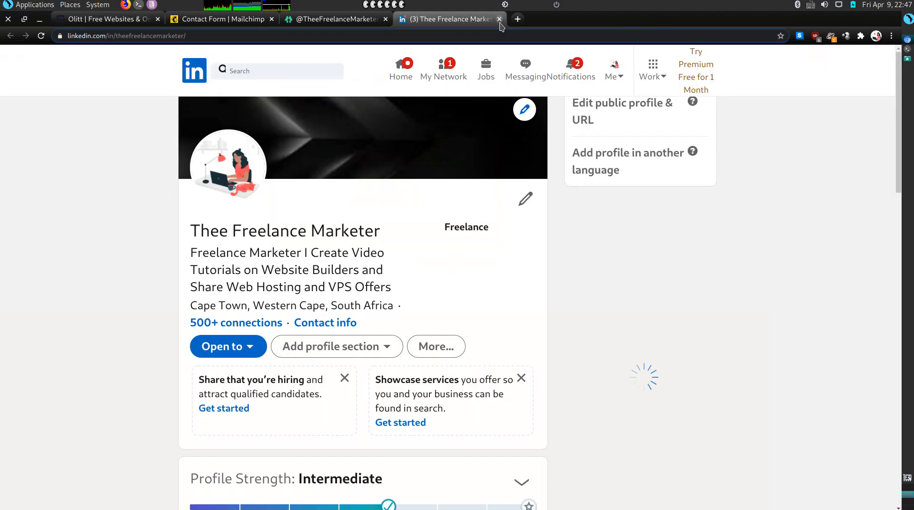
pyautogui.click(499, 19)
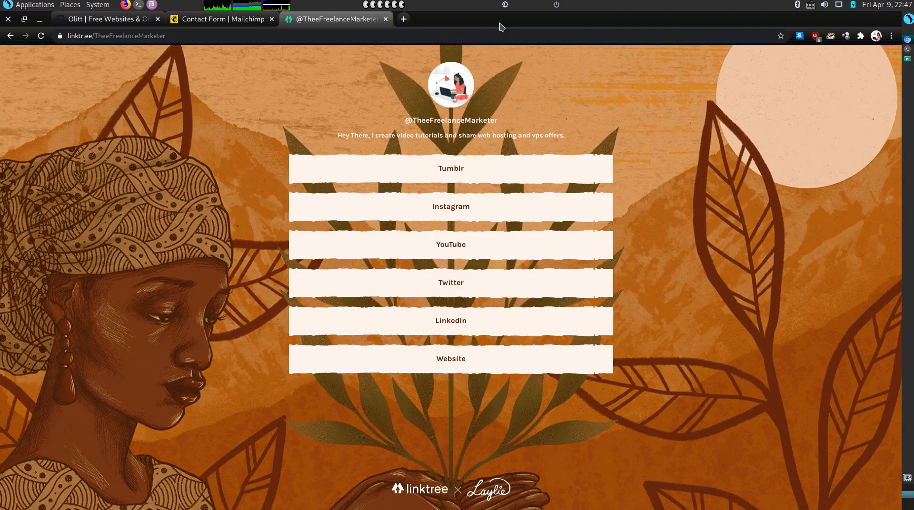
pyautogui.click(455, 291)
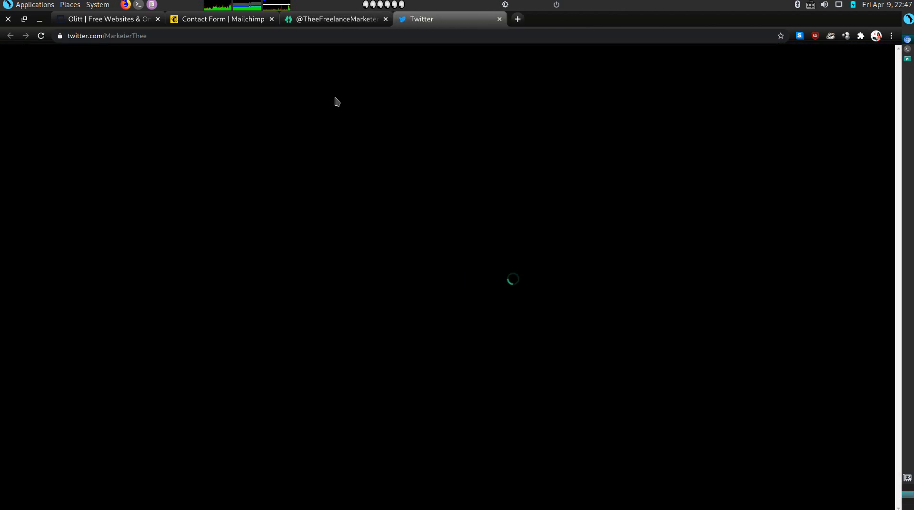
pyautogui.click(311, 38)
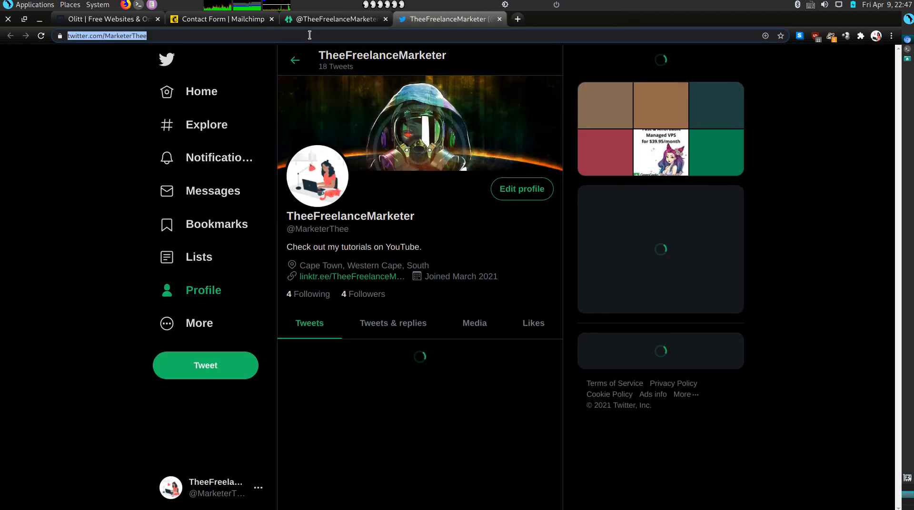
# Paste the copied Twitter profile URL into the footer Twitter icon's link and set its target to New window
pyautogui.click(220, 19)
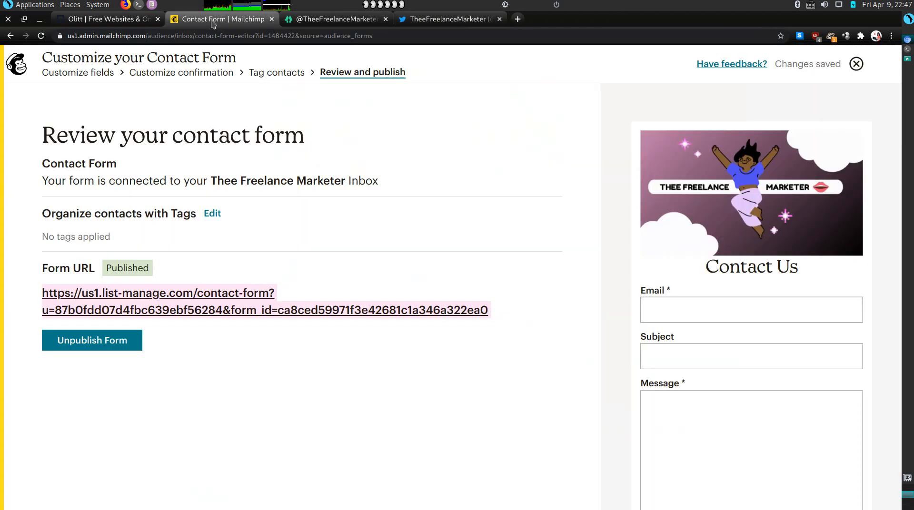
pyautogui.click(134, 23)
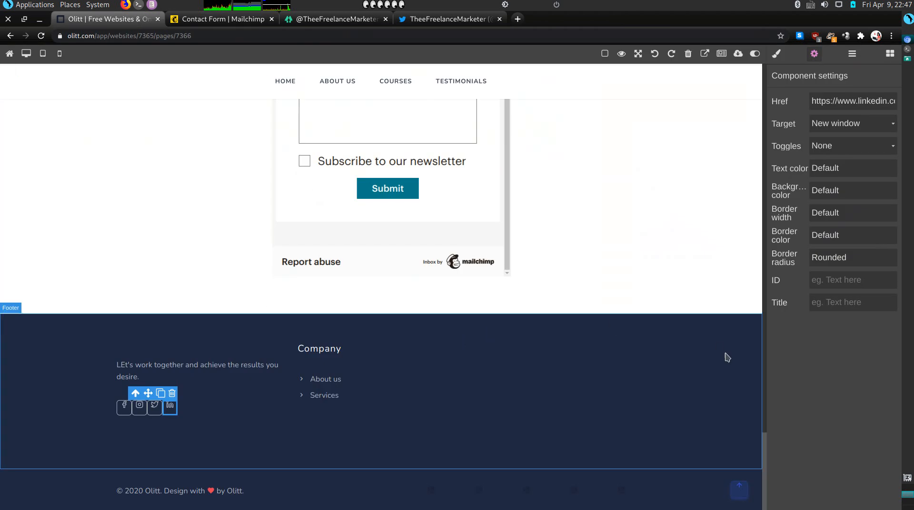
pyautogui.click(156, 408)
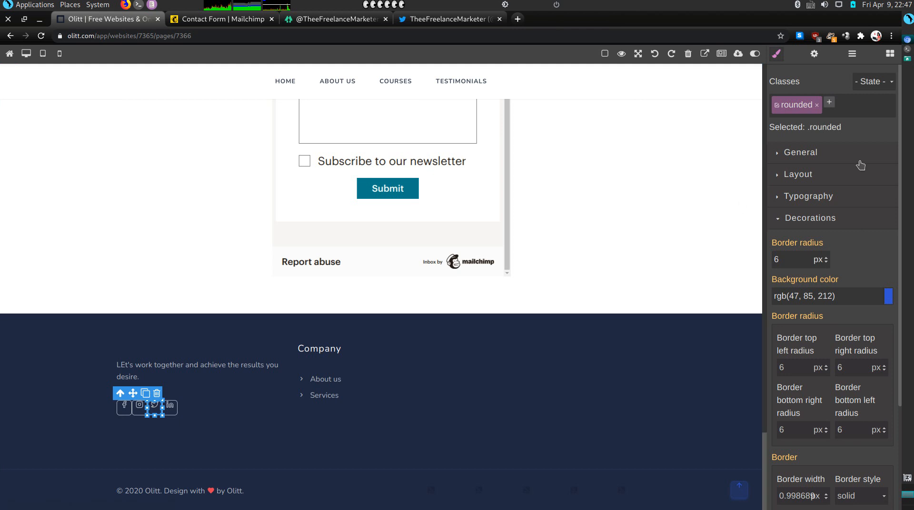
pyautogui.click(814, 54)
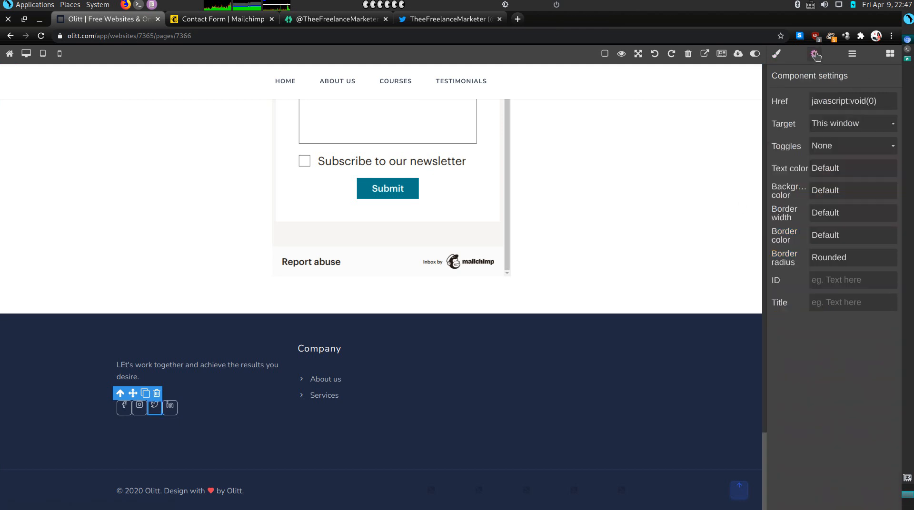
pyautogui.tripleClick(824, 100)
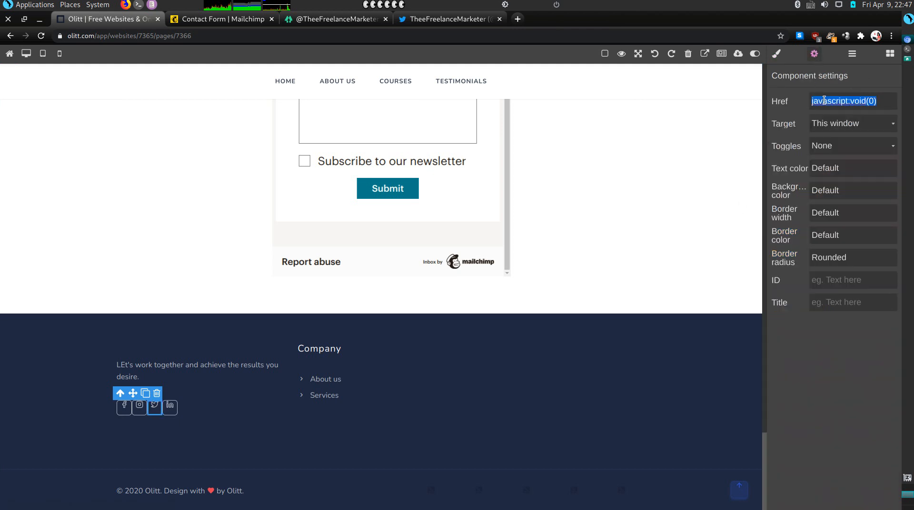
pyautogui.hotkey('ctrl', 'v')
pyautogui.click(840, 123)
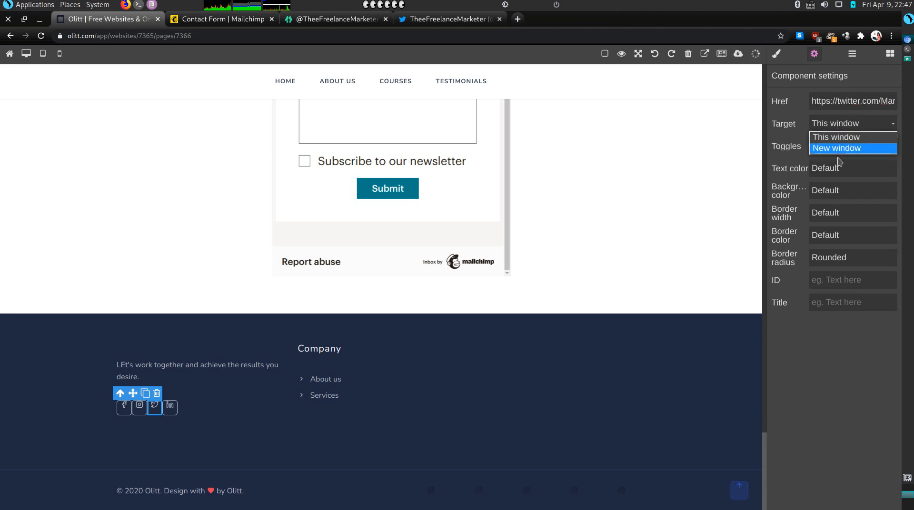
pyautogui.click(838, 149)
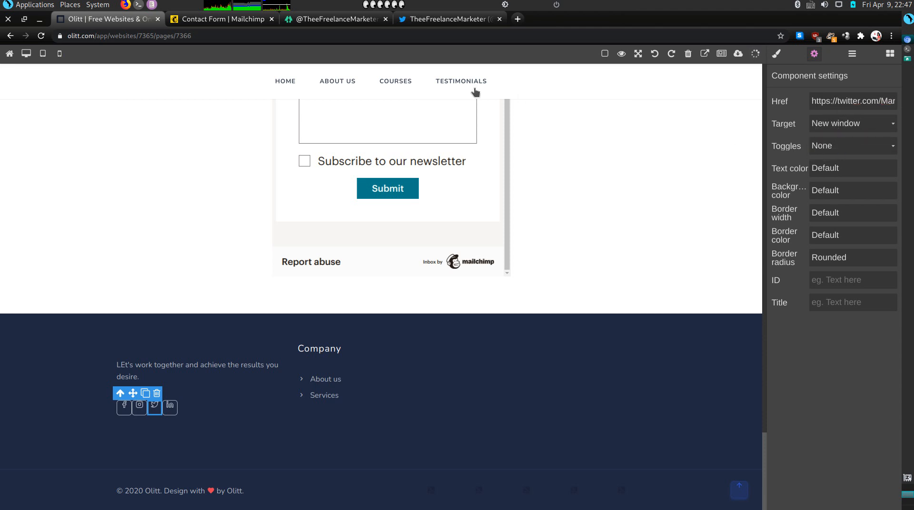
# Close the Twitter page, open the Instagram profile from the Linktree page and copy its URL
pyautogui.click(500, 18)
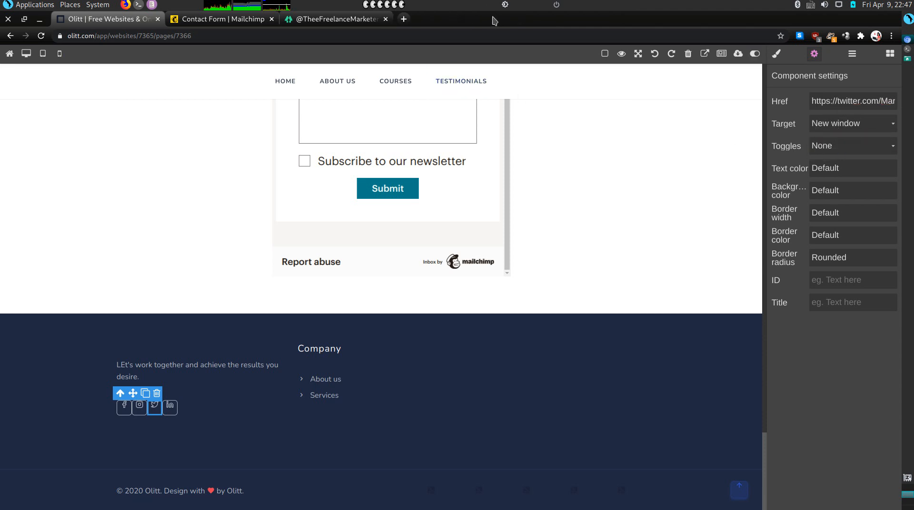
pyautogui.click(330, 22)
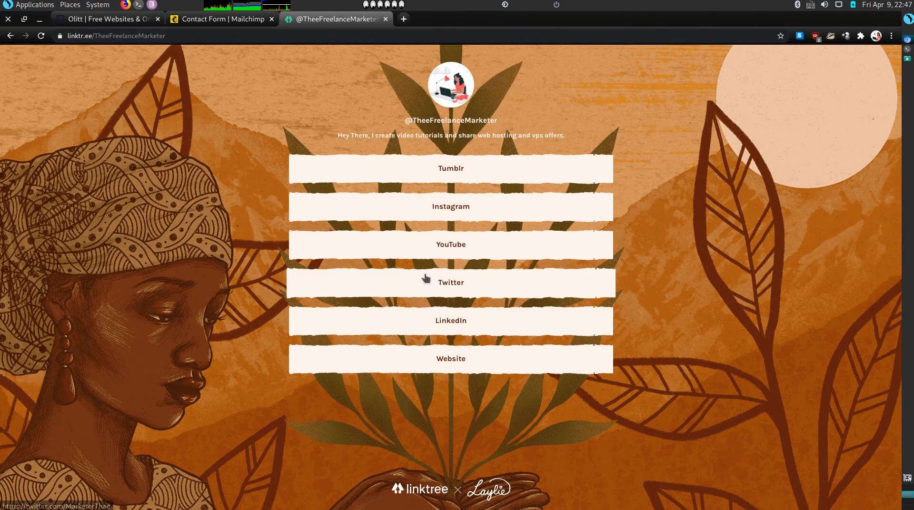
pyautogui.click(460, 210)
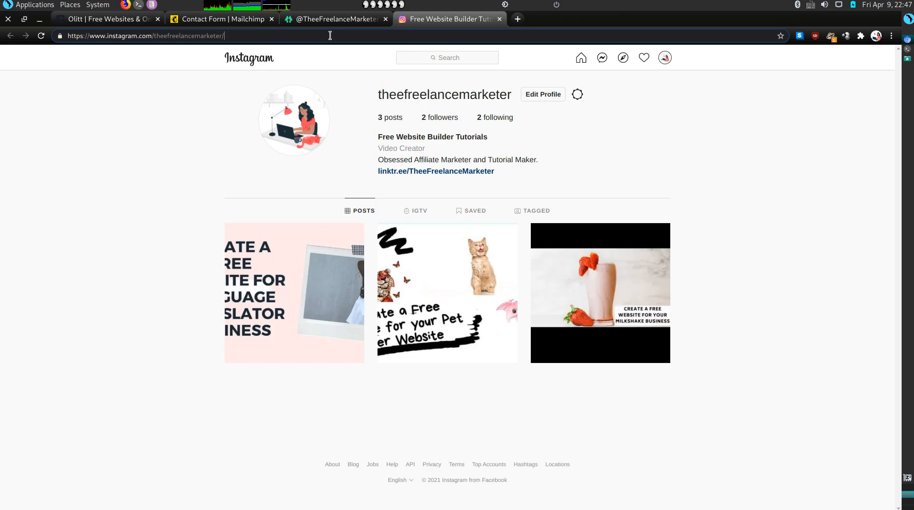
pyautogui.click(330, 36)
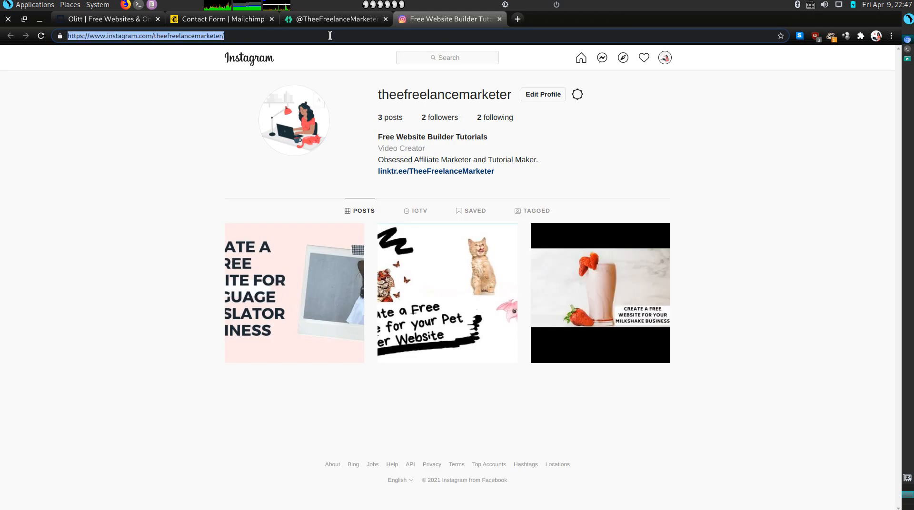
# Paste the copied Instagram profile URL into the footer Instagram icon's link and set its target to New window
pyautogui.click(219, 19)
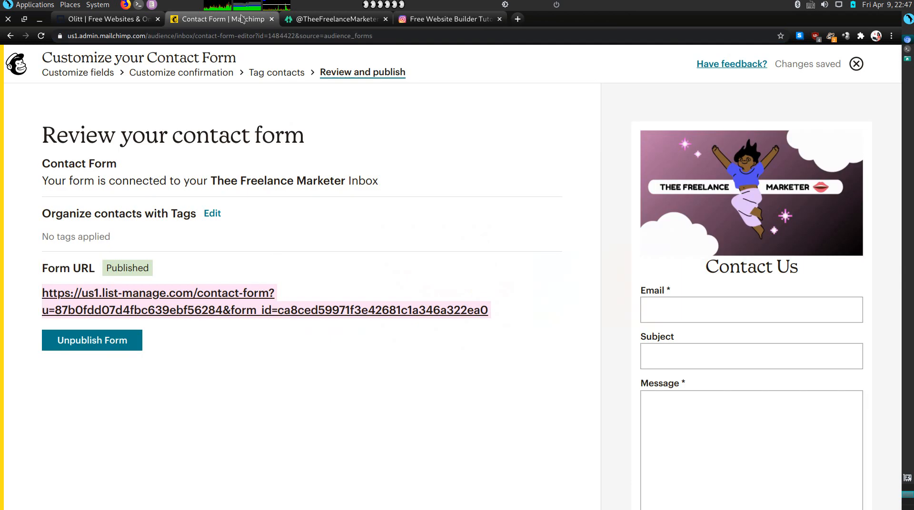
pyautogui.click(134, 21)
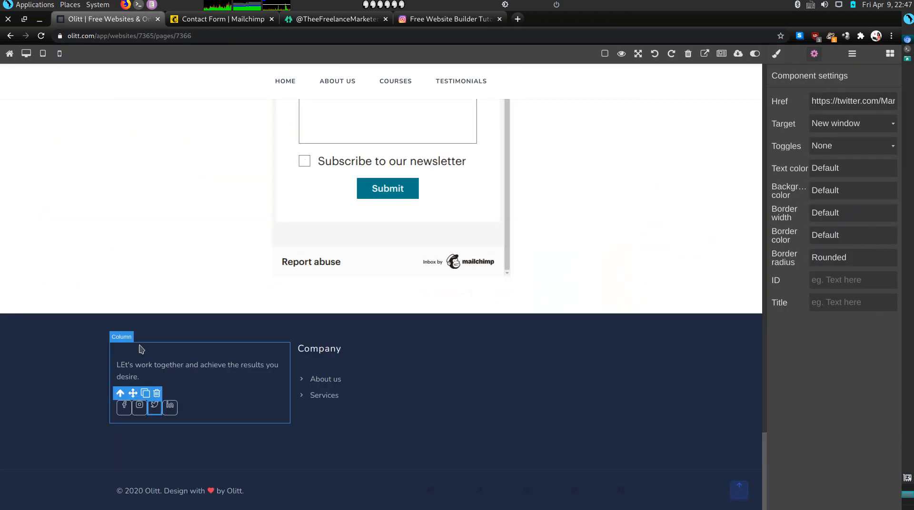
pyautogui.click(139, 406)
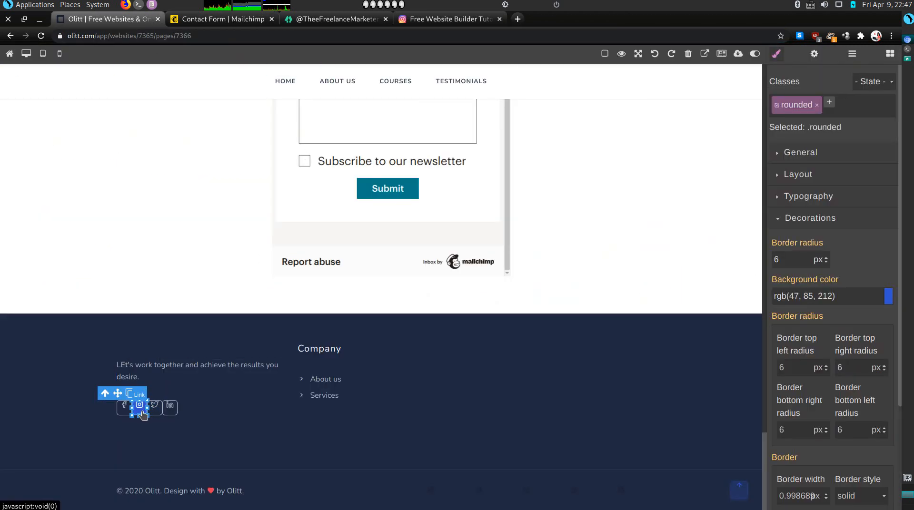
pyautogui.click(815, 54)
pyautogui.tripleClick(855, 98)
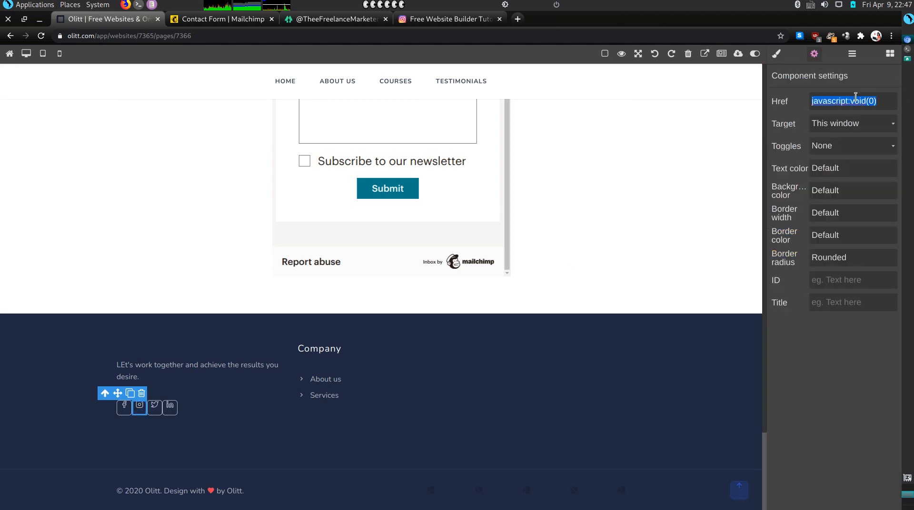
pyautogui.hotkey('ctrl', 'v')
pyautogui.click(849, 124)
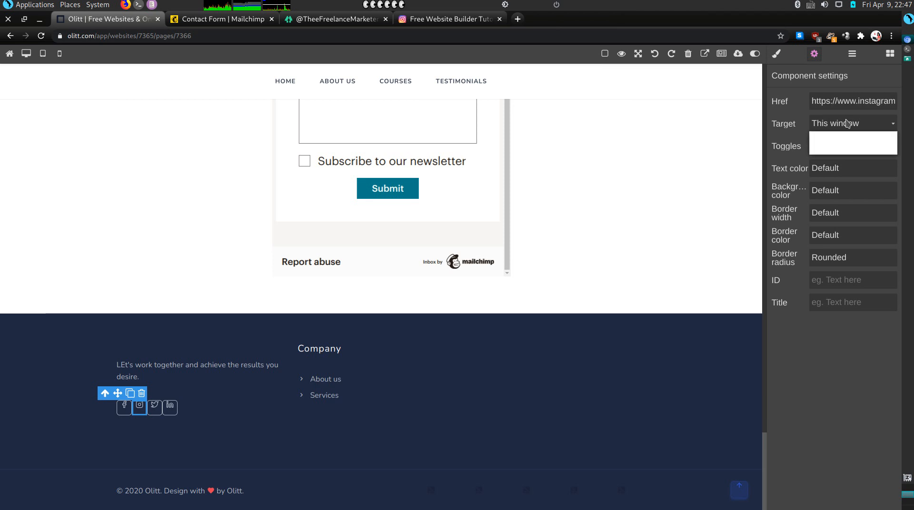
pyautogui.click(846, 148)
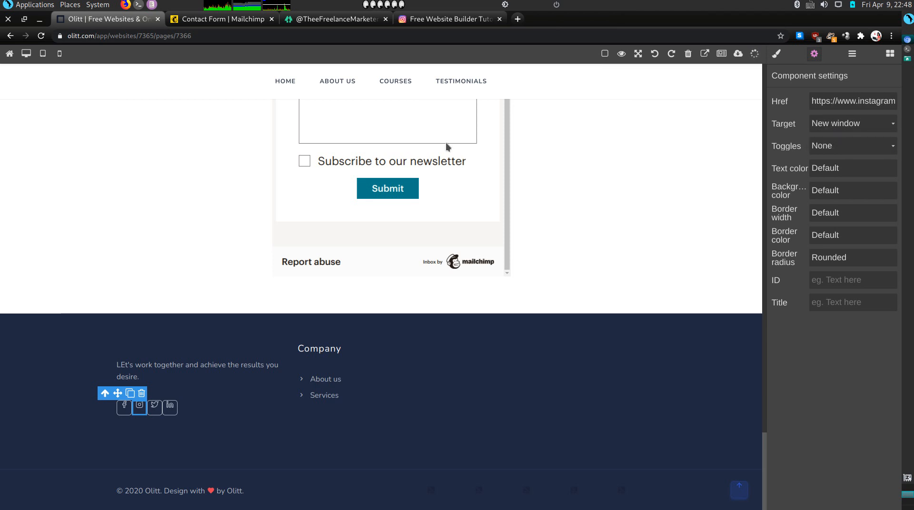
# Delete the footer's Facebook icon and close the Instagram, Linktree and Mailchimp pages
pyautogui.click(124, 415)
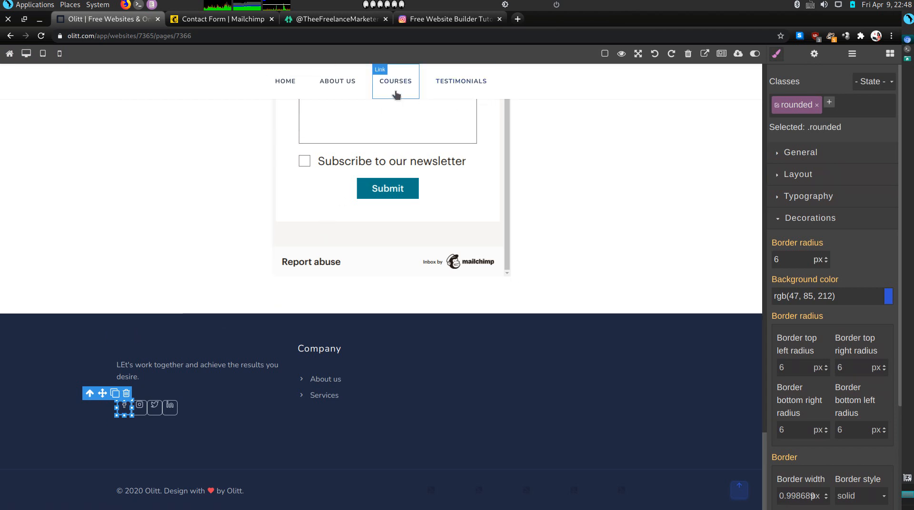
pyautogui.click(126, 394)
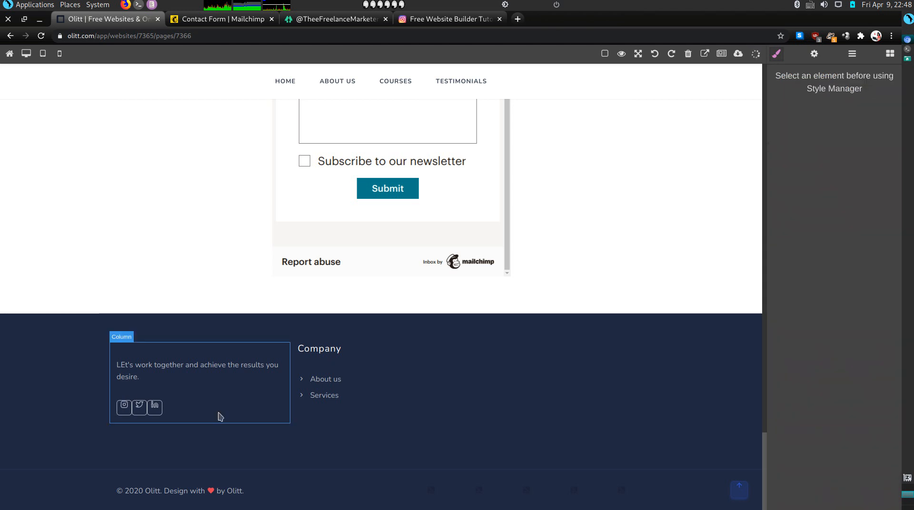
pyautogui.click(504, 25)
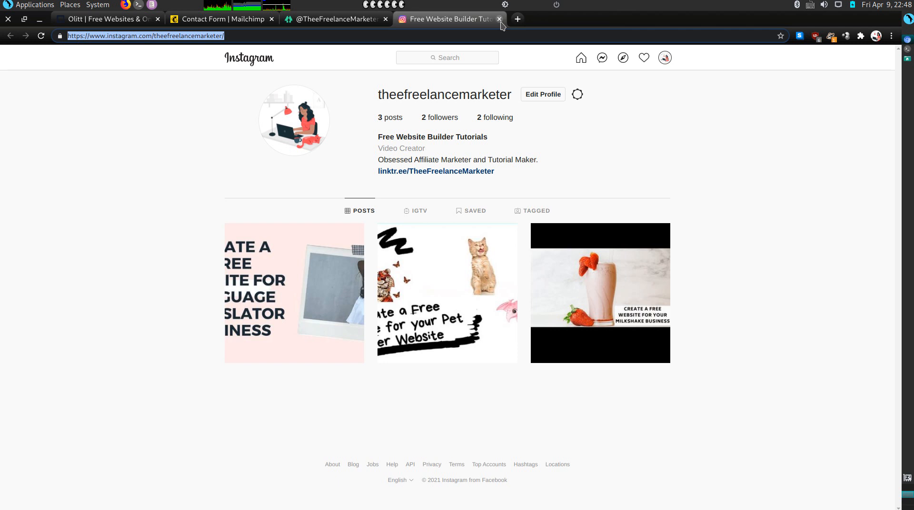
pyautogui.click(500, 19)
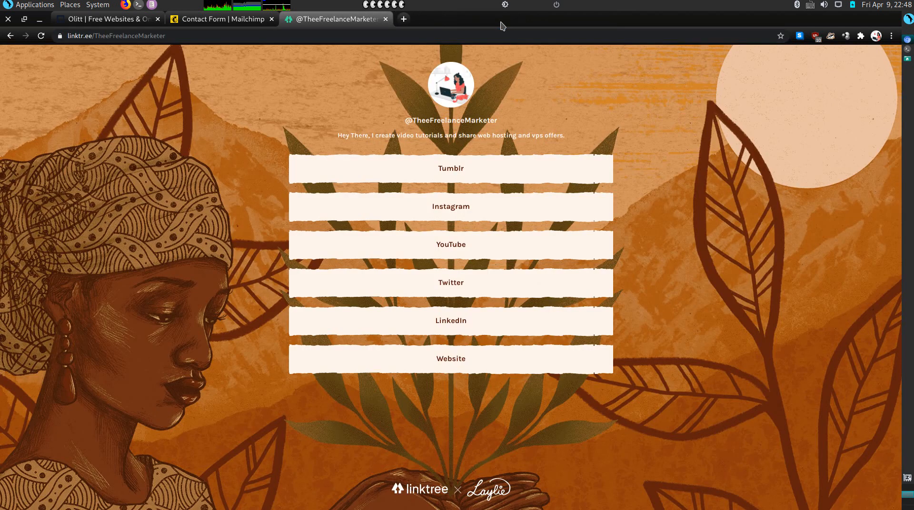
pyautogui.click(385, 19)
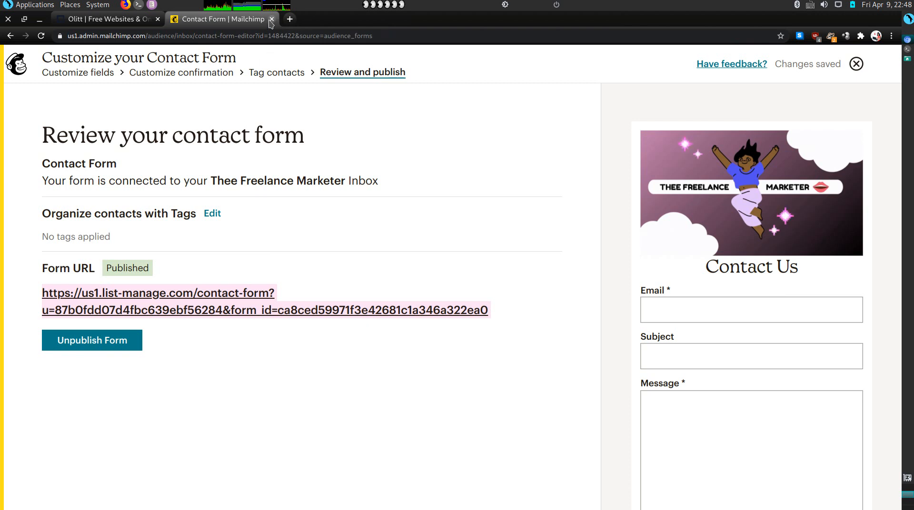
pyautogui.click(271, 20)
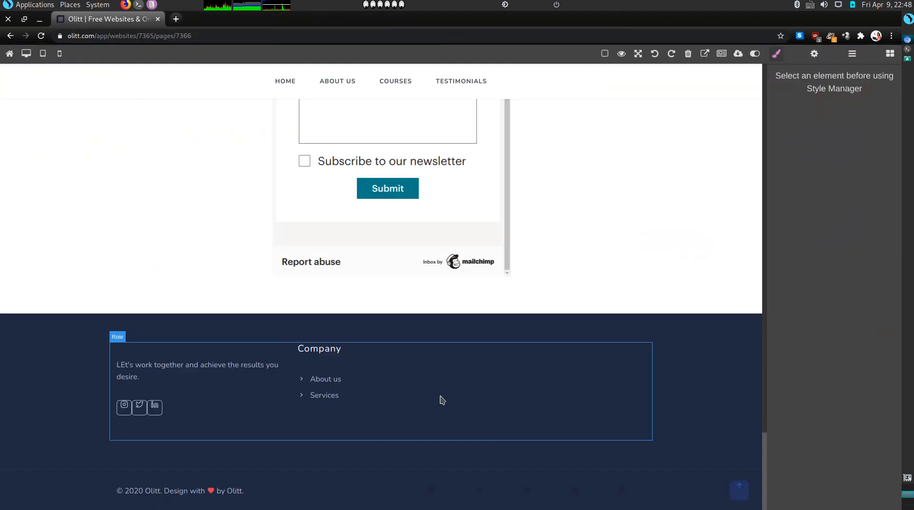
# Change the year in the footer's copyright line to 2021 and remove the word "Olitt" directly after it
pyautogui.doubleClick(245, 492)
pyautogui.tripleClick(246, 491)
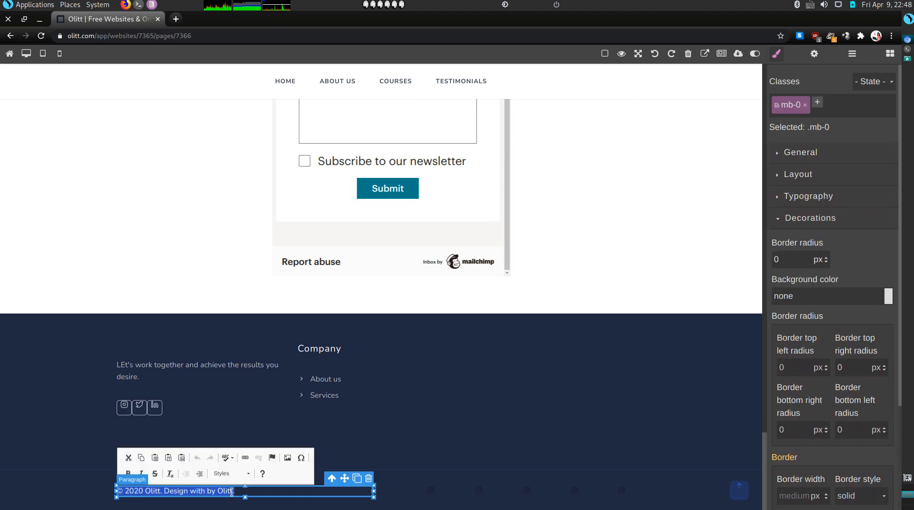
pyautogui.click(143, 492)
pyautogui.press('BackSpace')
pyautogui.write('1')
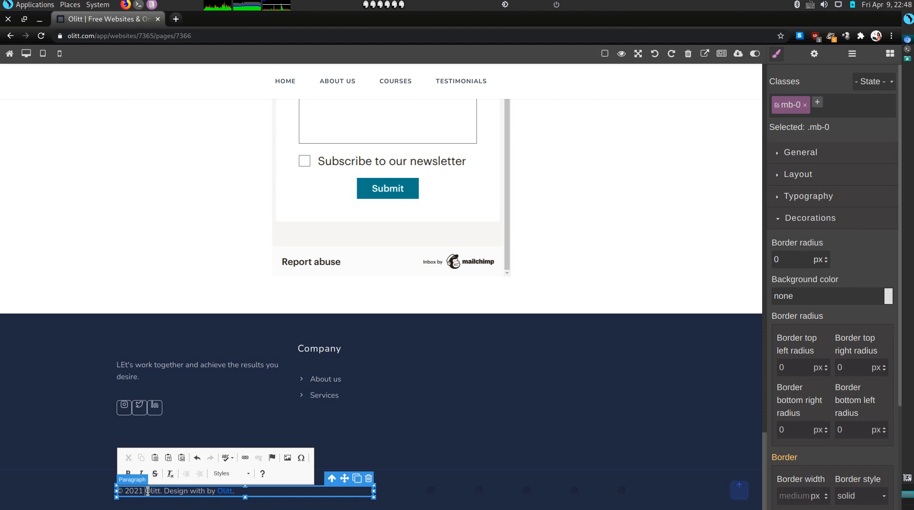
pyautogui.hotkey('shift', 'Right')
pyautogui.hotkey('shift', 'Right')
pyautogui.hotkey('shift', 'Right')
pyautogui.hotkey('shift', 'Right')
pyautogui.press('BackSpace')
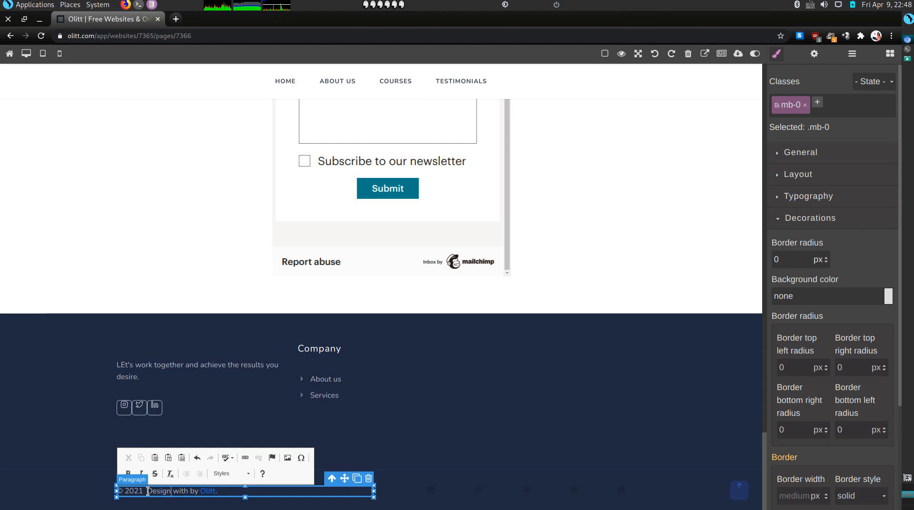
# Reword the rest of the copyright line to "Design by TheeFreelanceMarketer", replacing the Olitt credit
pyautogui.press('BackSpace')
pyautogui.press('BackSpace')
pyautogui.press('BackSpace')
pyautogui.press('BackSpace')
pyautogui.press('BackSpace')
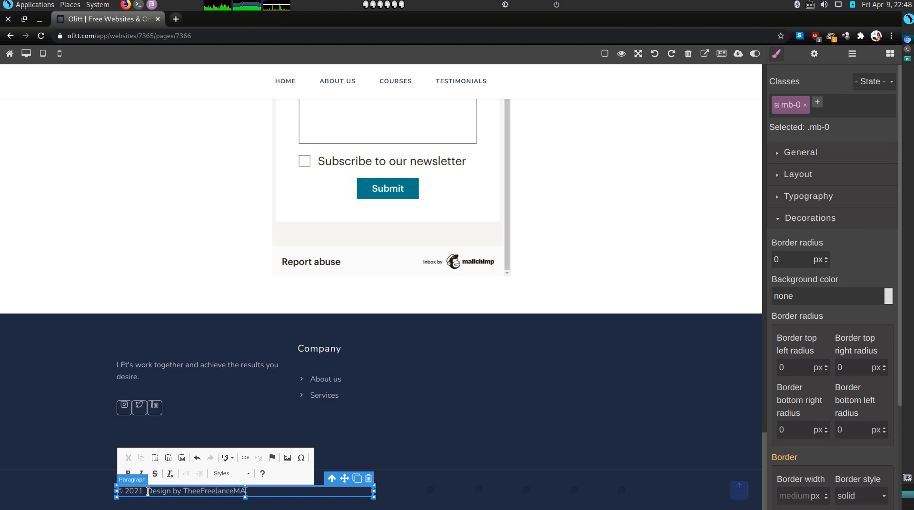
pyautogui.write('rk')
pyautogui.press('BackSpace')
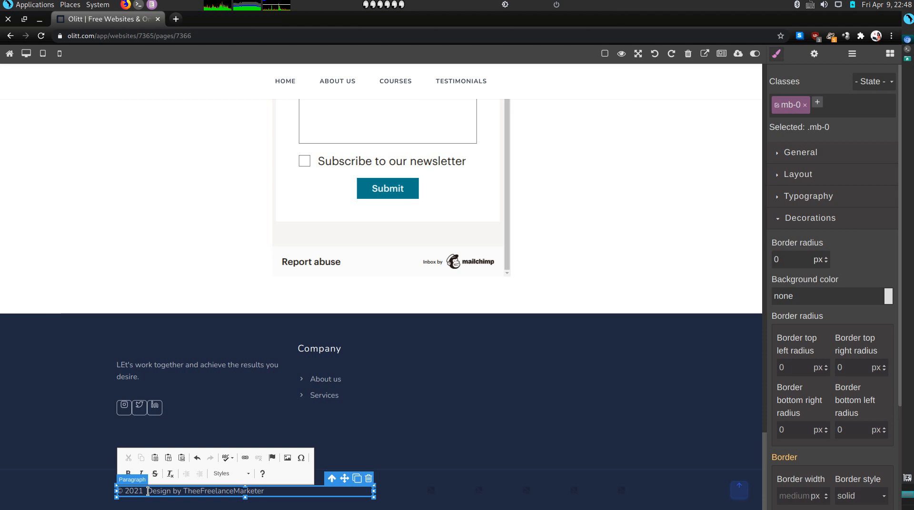
# Select "TheeFreelanceMarketer" in the copyright line and start adding a link to it
pyautogui.hotkey('shift', 'Left')
pyautogui.hotkey('shift', 'Left')
pyautogui.hotkey('shift', 'Left')
pyautogui.hotkey('shift', 'Left')
pyautogui.hotkey('shift', 'Left')
pyautogui.hotkey('shift', 'Left')
pyautogui.hotkey('shift', 'Left')
pyautogui.hotkey('shift', 'Left')
pyautogui.hotkey('shift', 'Left')
pyautogui.hotkey('shift', 'Left')
pyautogui.hotkey('shift', 'Left')
pyautogui.hotkey('shift', 'Left')
pyautogui.hotkey('shift', 'Left')
pyautogui.hotkey('shift', 'Left')
pyautogui.hotkey('shift', 'Left')
pyautogui.hotkey('shift', 'Left')
pyautogui.hotkey('shift', 'Left')
pyautogui.hotkey('shift', 'Left')
pyautogui.hotkey('shift', 'Left')
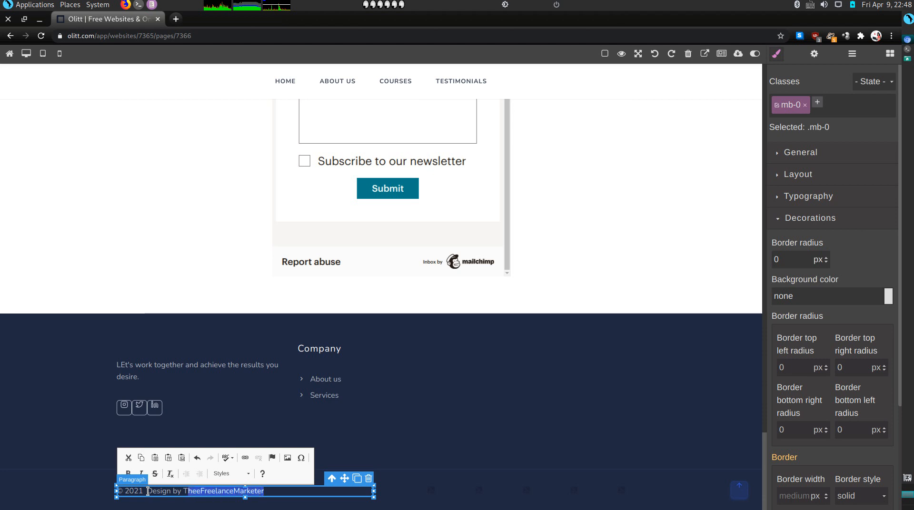
pyautogui.click(244, 459)
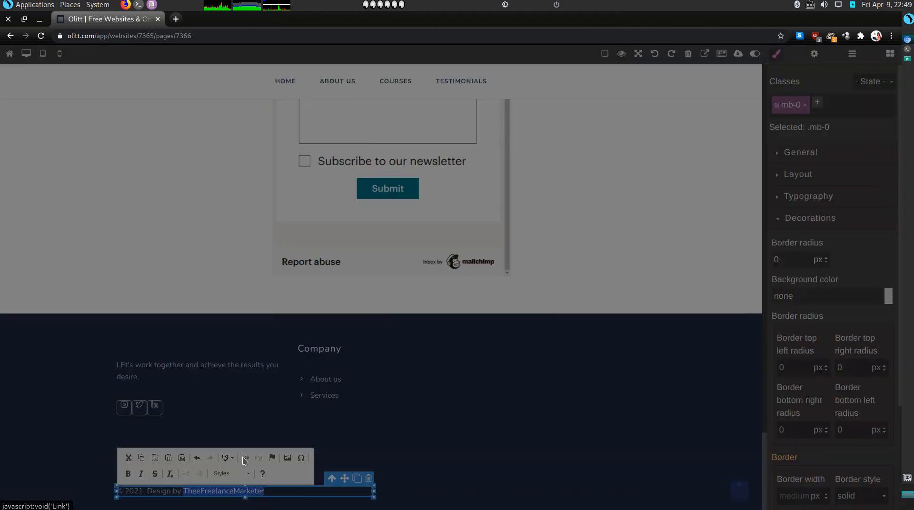
# Open the TheeFreelanceMarketer Linktree page, copy its address and return to the website editor's link dialog
pyautogui.click(176, 19)
pyautogui.write('l')
pyautogui.press('Return')
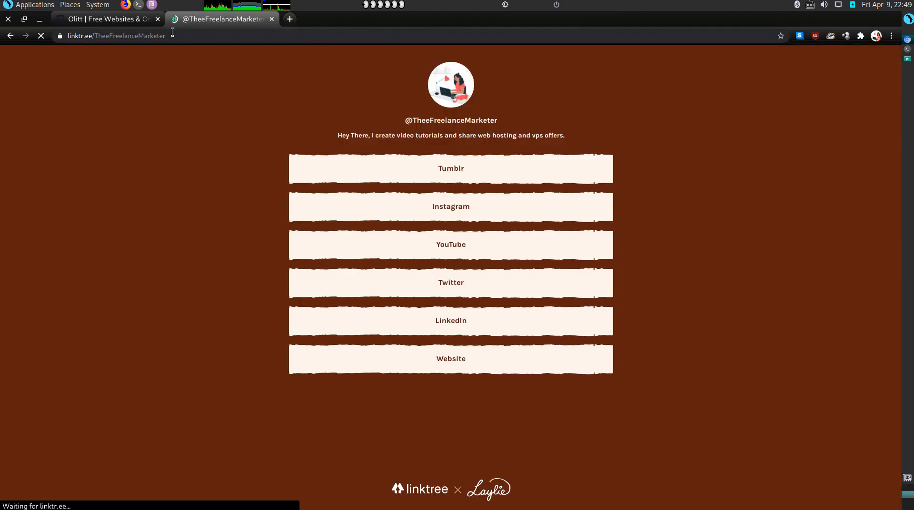
pyautogui.click(172, 34)
pyautogui.hotkey('ctrl', 'c')
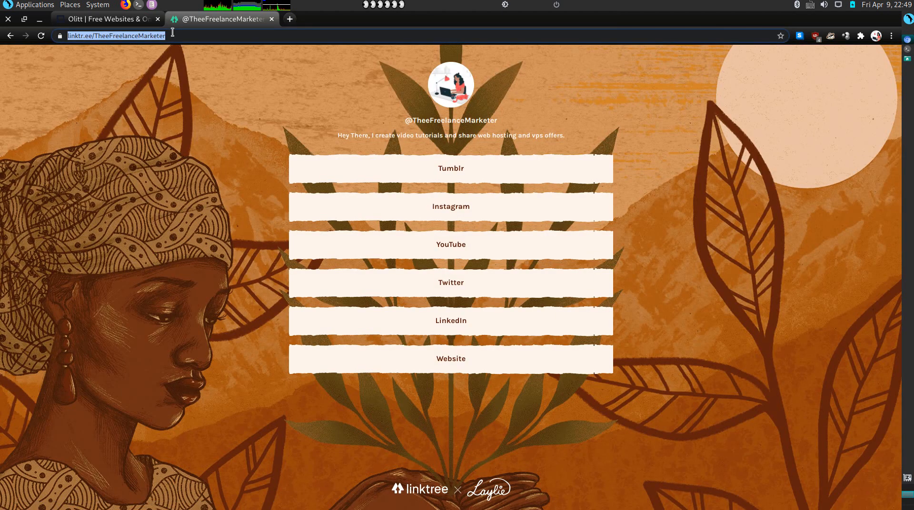
pyautogui.click(131, 21)
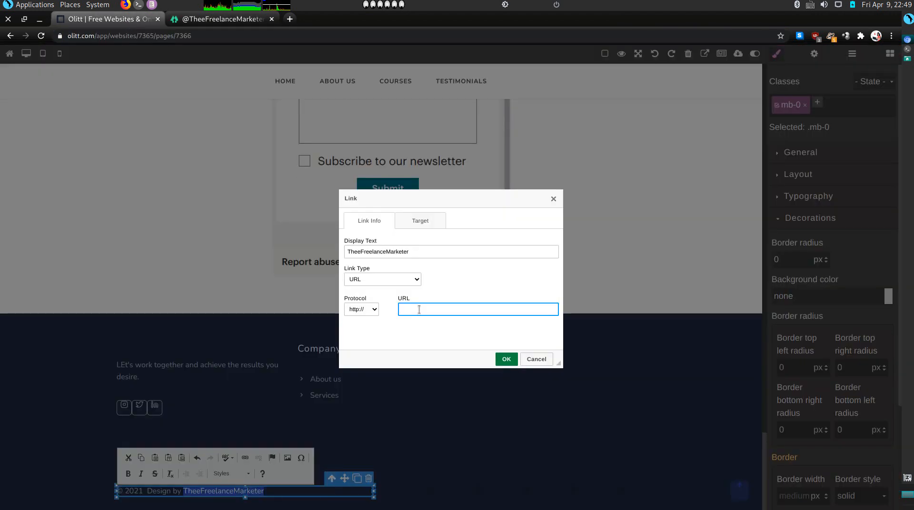
pyautogui.hotkey('ctrl', 'v')
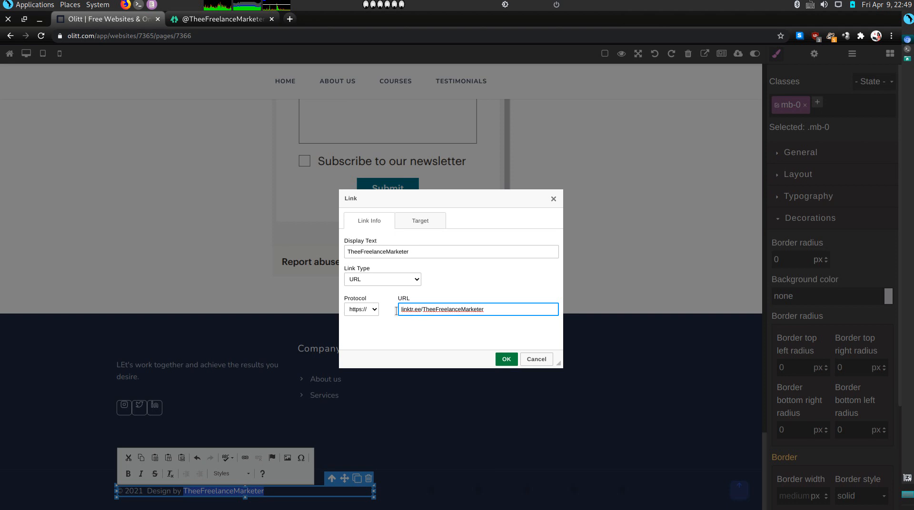
pyautogui.click(369, 309)
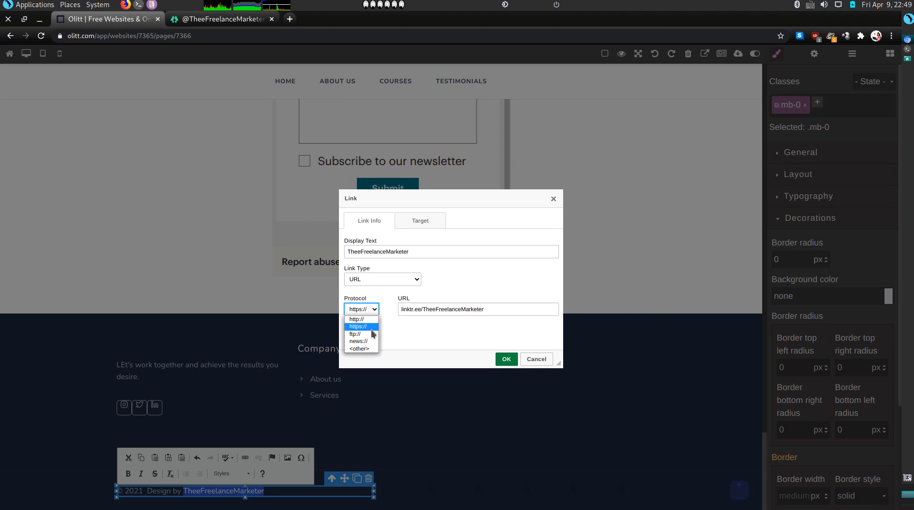
pyautogui.click(362, 327)
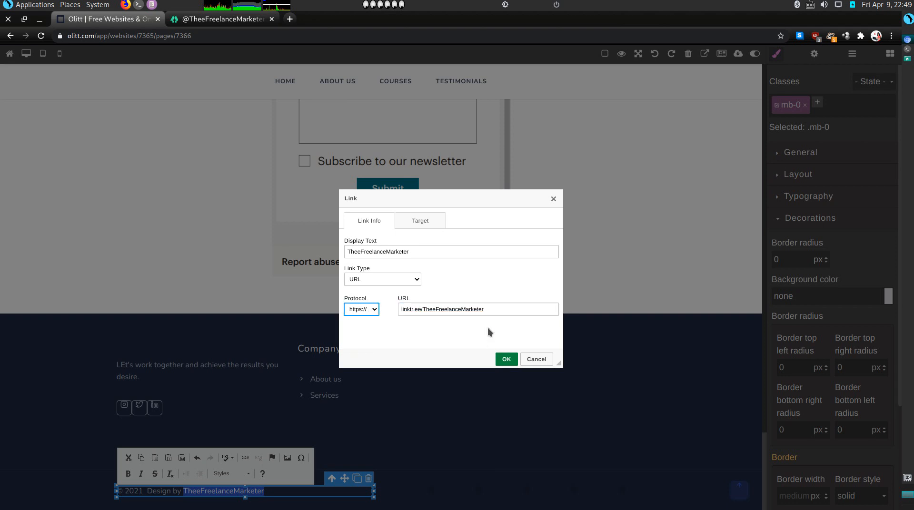
pyautogui.click(504, 360)
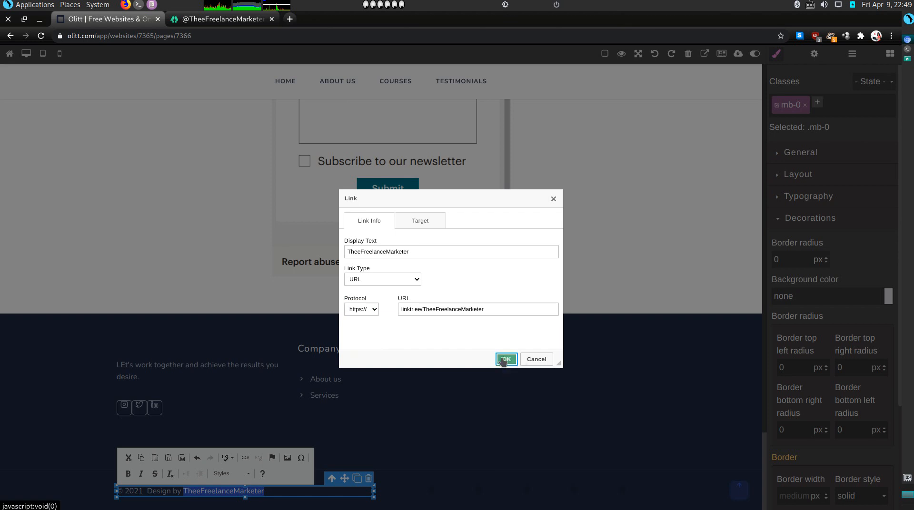
pyautogui.click(593, 368)
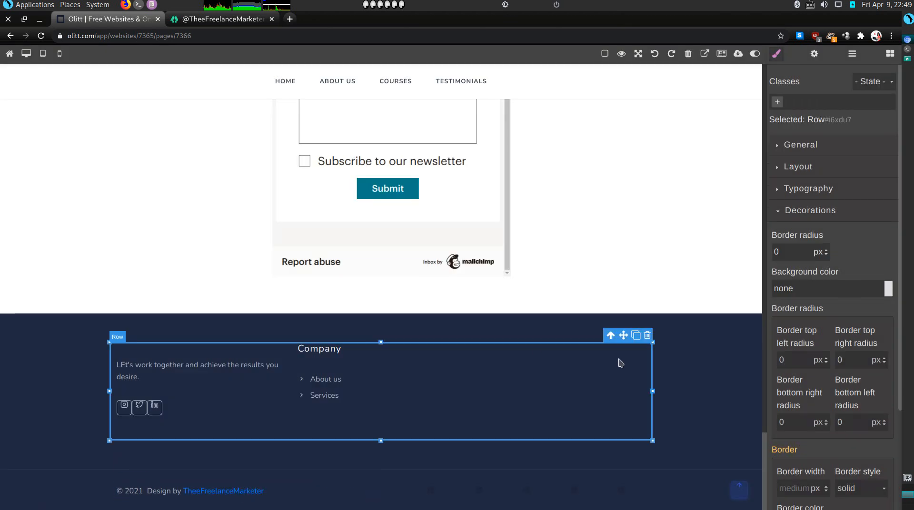
# Open the live site, close the Linktree page, review down to the footer, test the copyright link and return to the editor
pyautogui.click(704, 55)
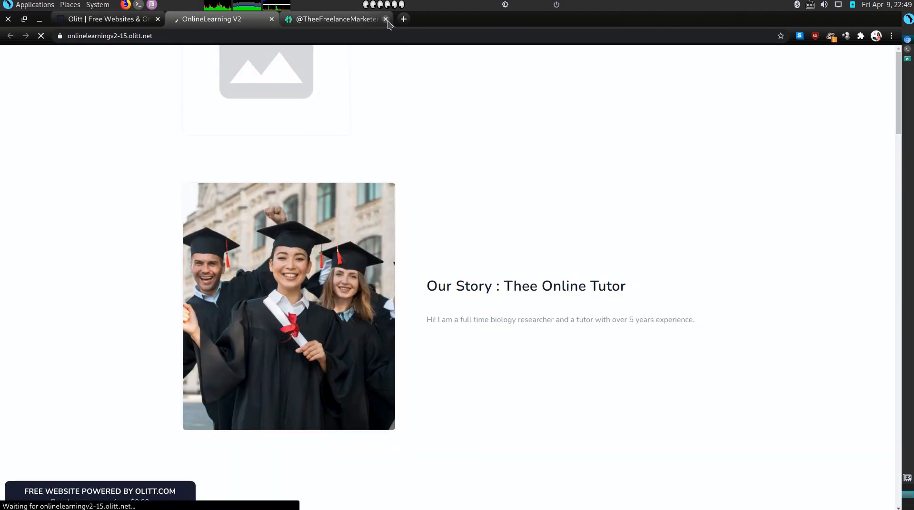
pyautogui.click(385, 19)
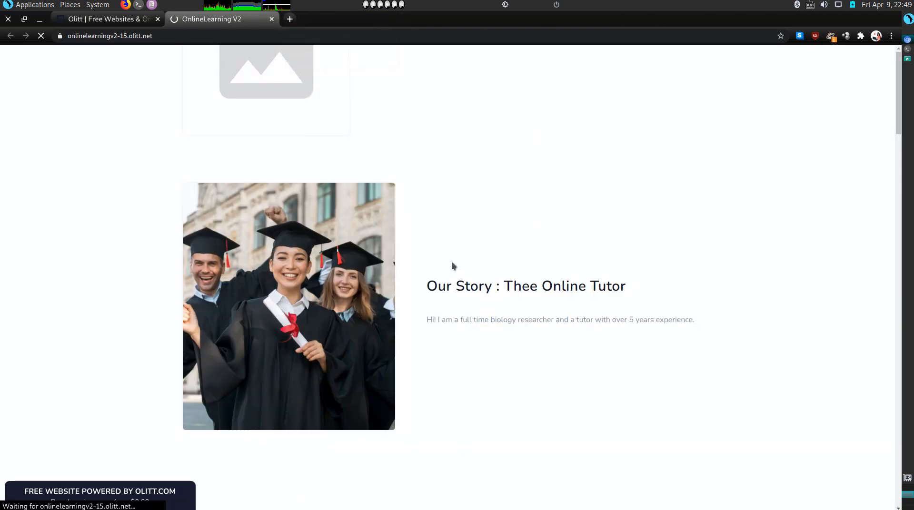
pyautogui.scroll(-6, 356, 238)
pyautogui.scroll(-6, 355, 251)
pyautogui.scroll(12, 355, 252)
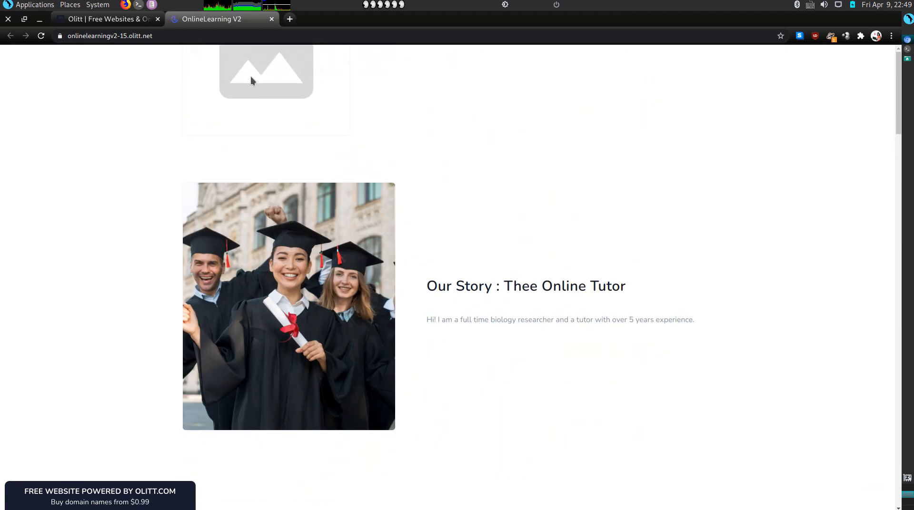
pyautogui.scroll(-20, 428, 253)
pyautogui.scroll(-15, 429, 250)
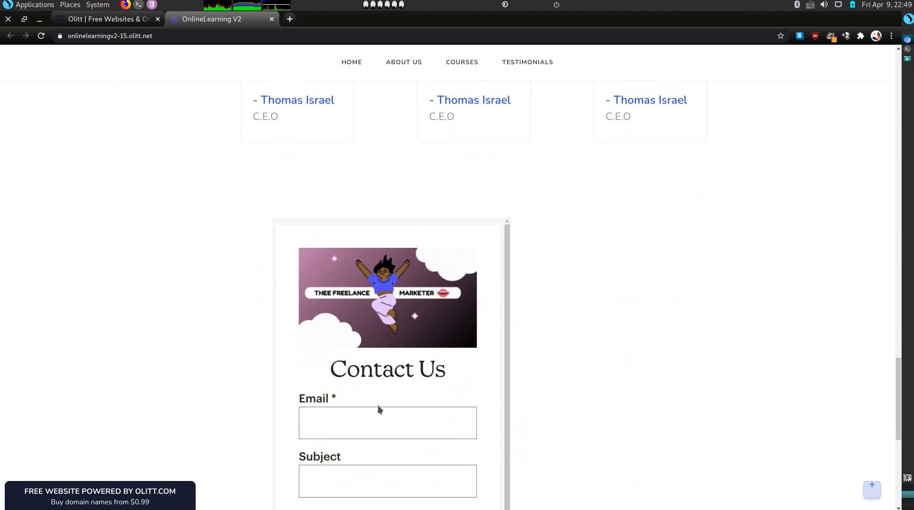
pyautogui.scroll(-3, 378, 405)
pyautogui.scroll(-4, 664, 315)
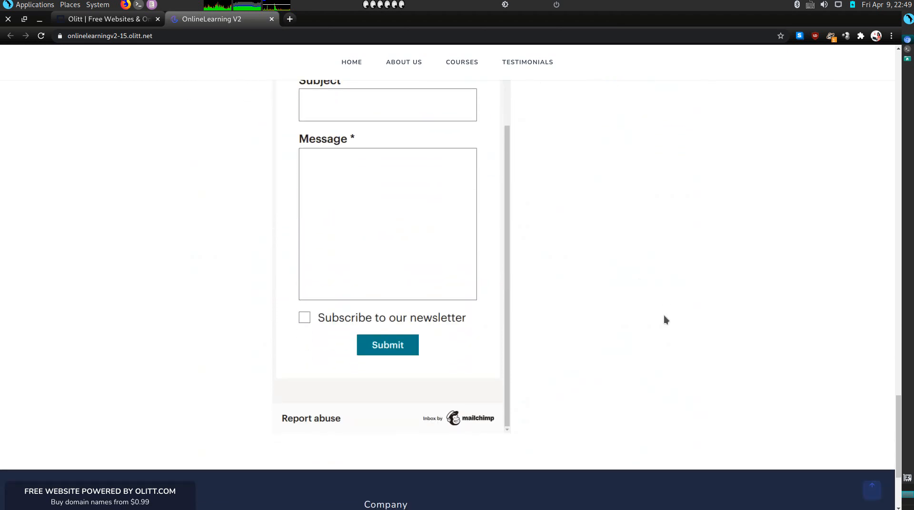
pyautogui.scroll(-2, 664, 315)
pyautogui.scroll(-1, 606, 373)
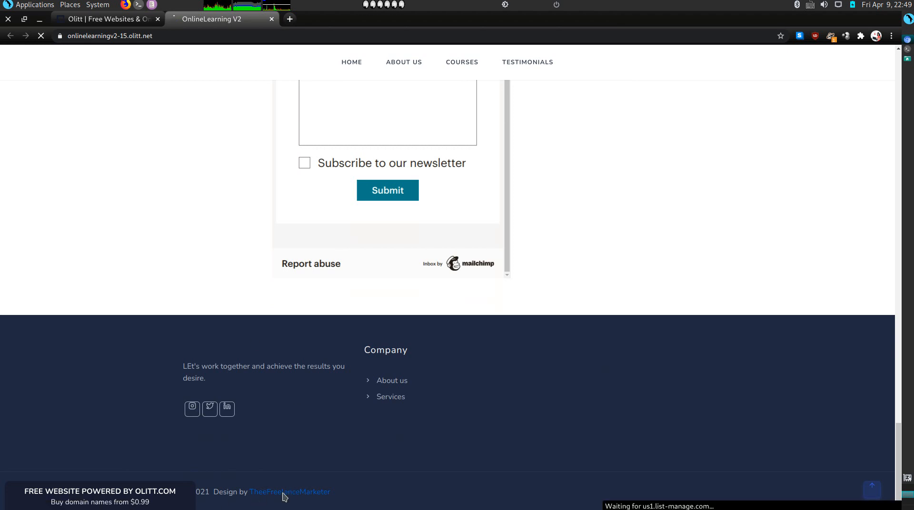
pyautogui.click(283, 497)
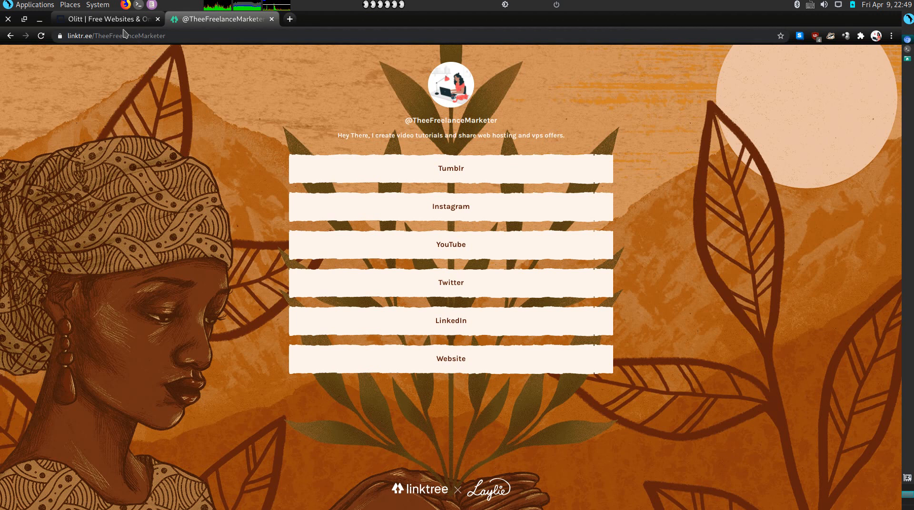
pyautogui.click(102, 19)
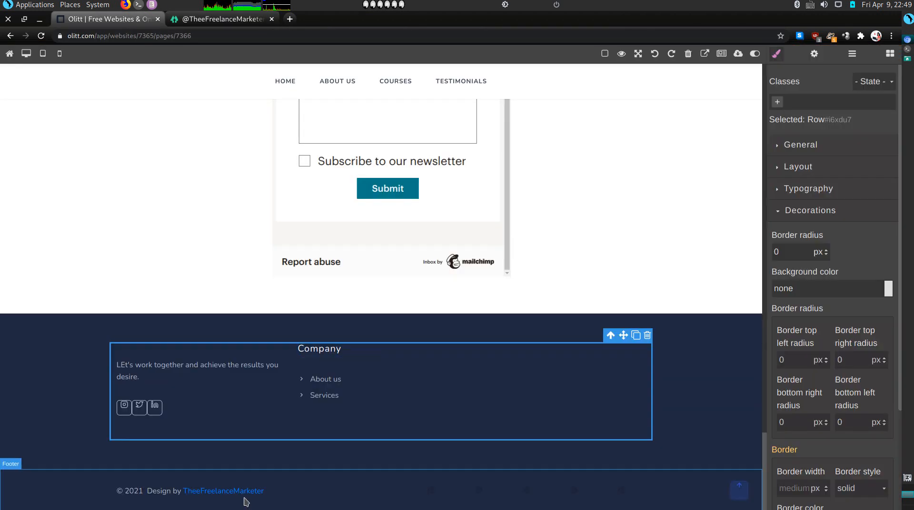
# Select the linked "TheeFreelanceMarketer" text in the copyright line and examine the paragraph's component settings
pyautogui.click(262, 494)
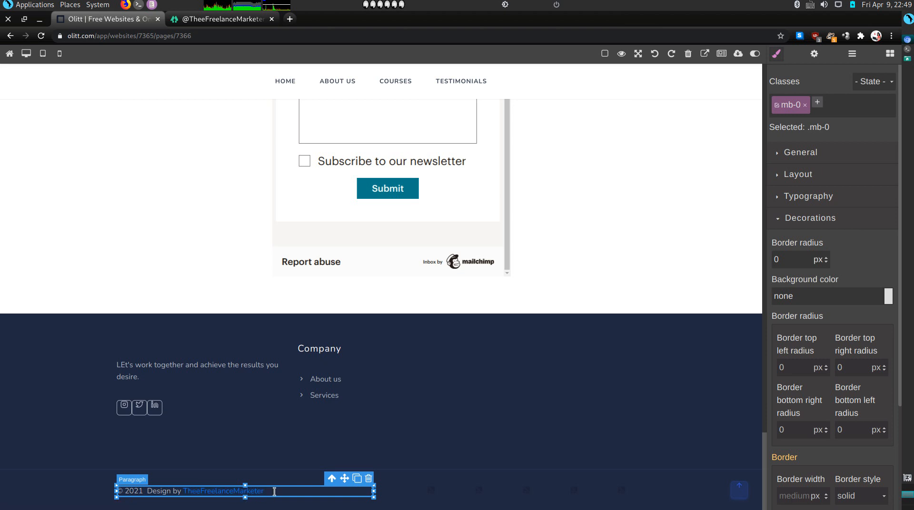
pyautogui.doubleClick(274, 492)
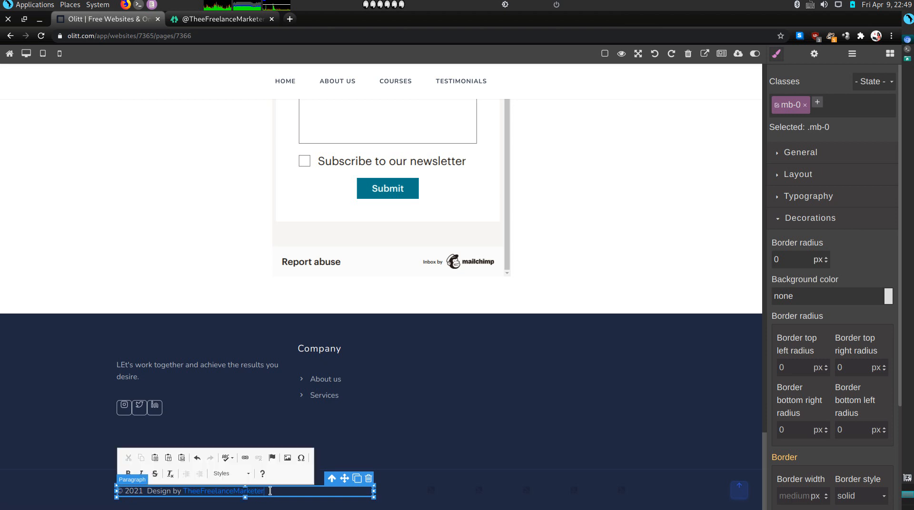
pyautogui.tripleClick(270, 491)
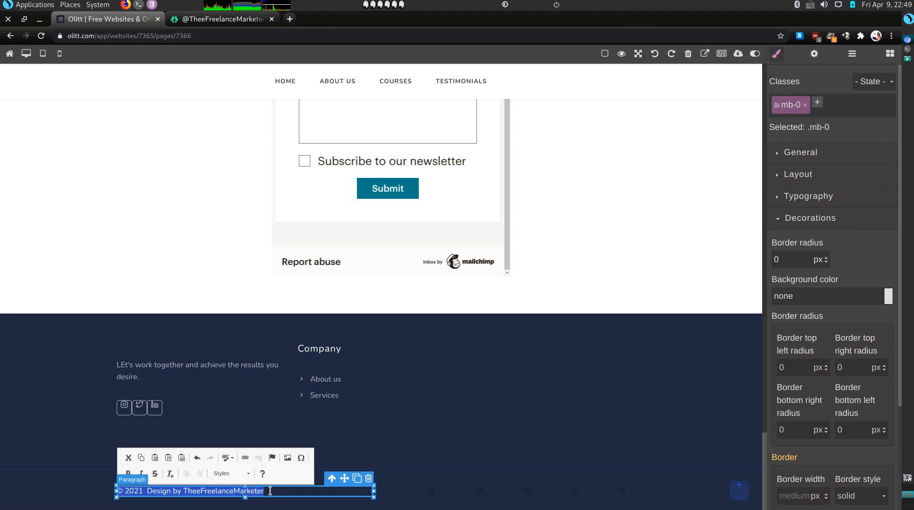
pyautogui.click(270, 492)
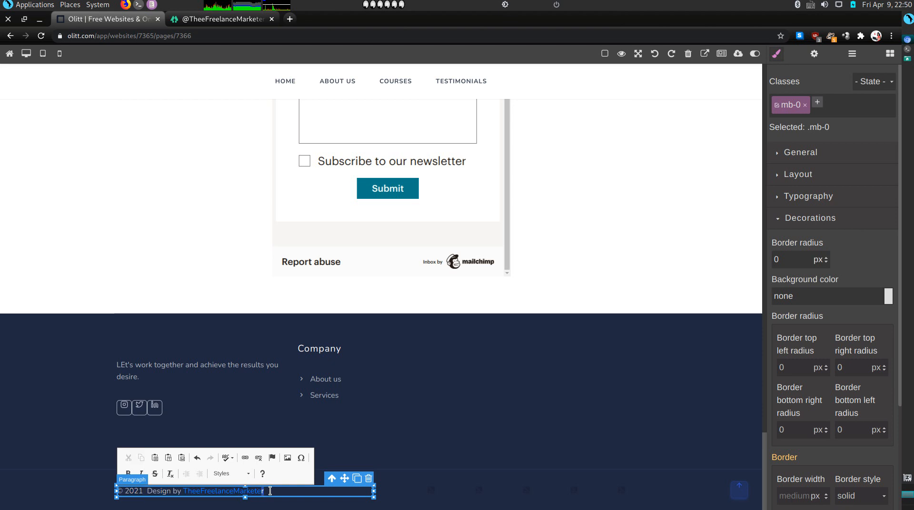
pyautogui.hotkey('shift', 'Left')
pyautogui.hotkey('shift', 'Left')
pyautogui.hotkey('shift', 'Left')
pyautogui.hotkey('shift', 'Left')
pyautogui.hotkey('shift', 'Left')
pyautogui.hotkey('shift', 'Left')
pyautogui.hotkey('shift', 'Left')
pyautogui.hotkey('shift', 'Left')
pyautogui.hotkey('shift', 'Left')
pyautogui.hotkey('shift', 'Left')
pyautogui.hotkey('shift', 'Left')
pyautogui.hotkey('shift', 'Left')
pyautogui.hotkey('shift', 'Left')
pyautogui.hotkey('shift', 'Left')
pyautogui.hotkey('shift', 'Left')
pyautogui.hotkey('shift', 'Left')
pyautogui.hotkey('shift', 'Left')
pyautogui.hotkey('shift', 'Left')
pyautogui.hotkey('shift', 'Left')
pyautogui.hotkey('shift', 'Left')
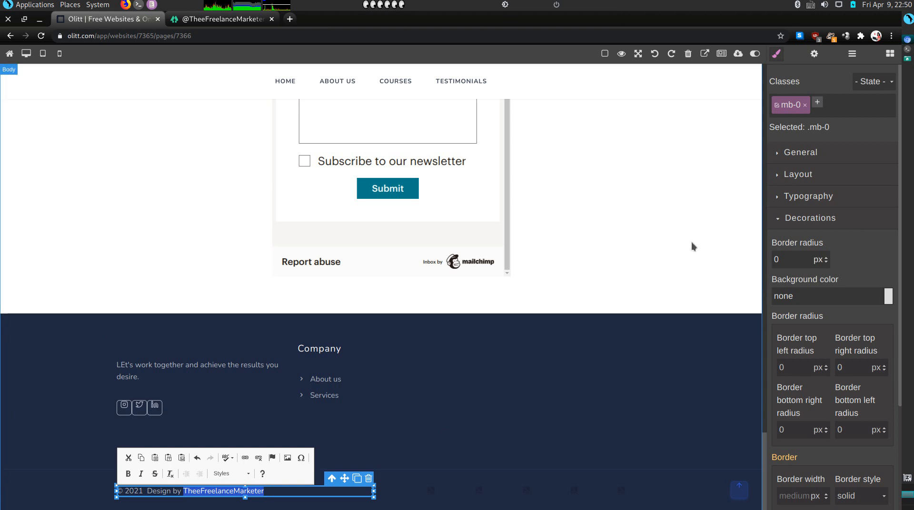
pyautogui.click(815, 54)
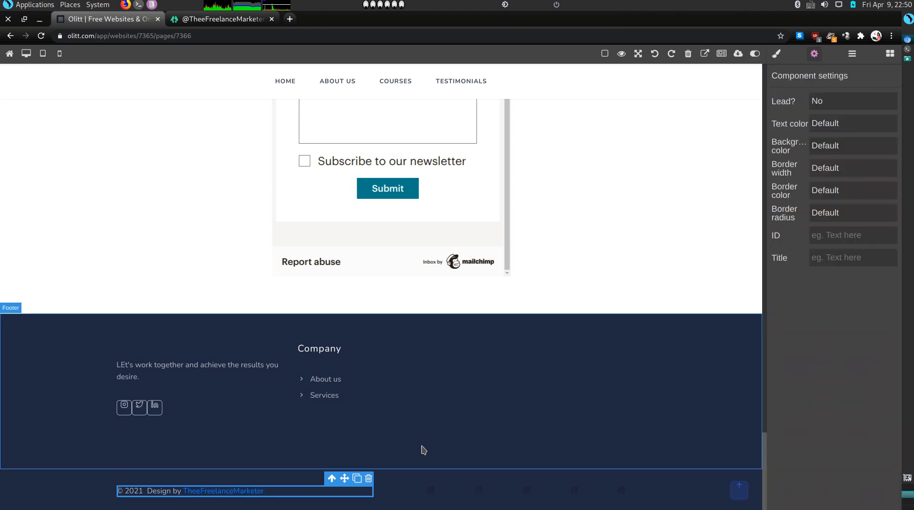
# Move the copyright paragraph to the right-hand side of the footer's bottom row
pyautogui.click(367, 449)
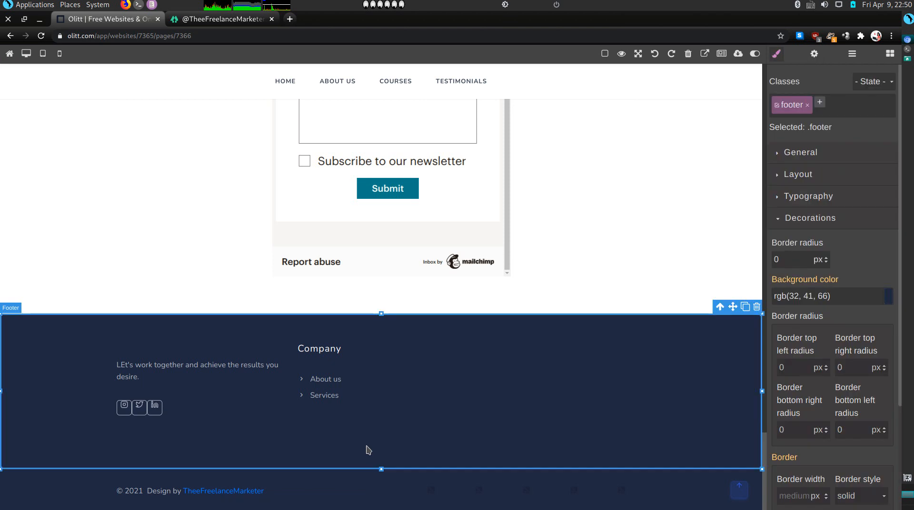
pyautogui.click(317, 490)
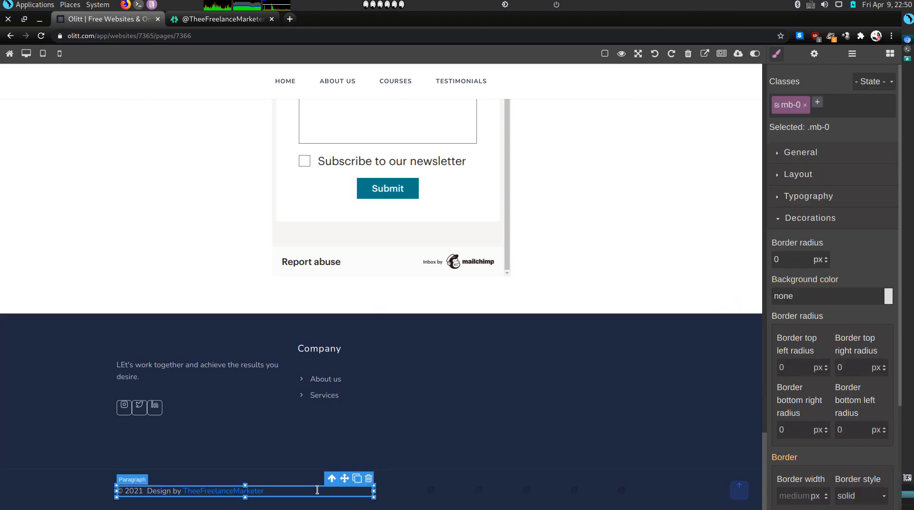
pyautogui.moveTo(345, 480); pyautogui.dragTo(637, 483)
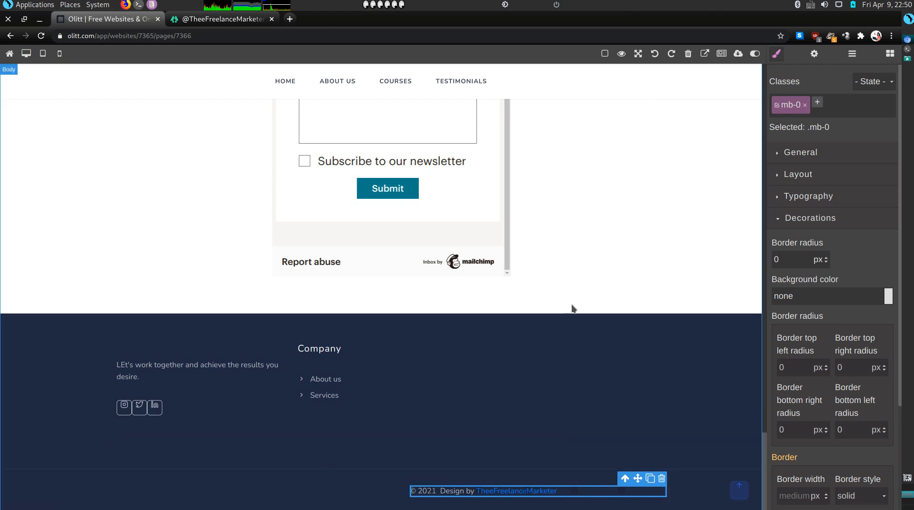
# Set the header navigation menu's background color to black, #000000
pyautogui.scroll(15, 573, 309)
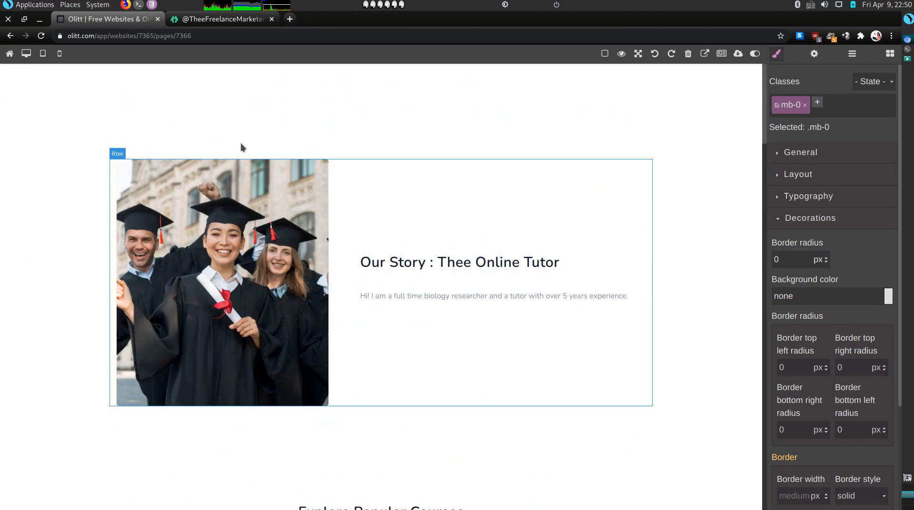
pyautogui.click(200, 87)
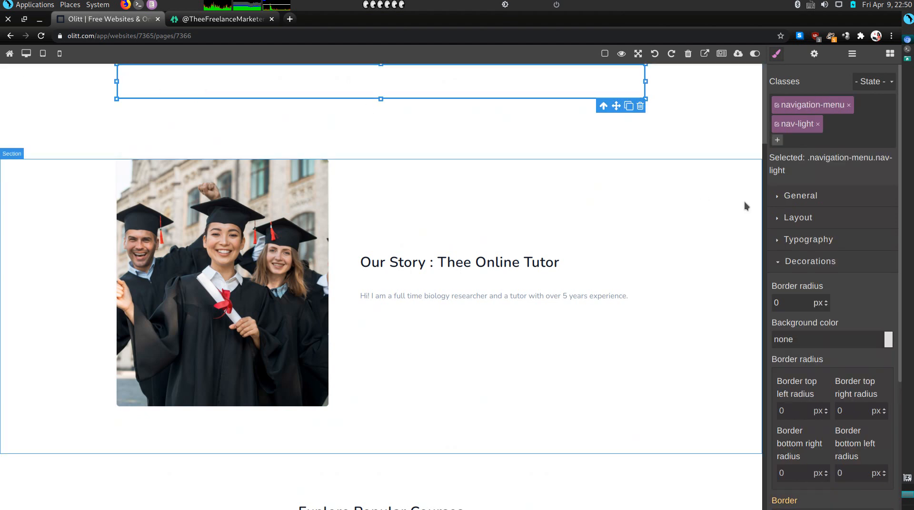
pyautogui.click(889, 339)
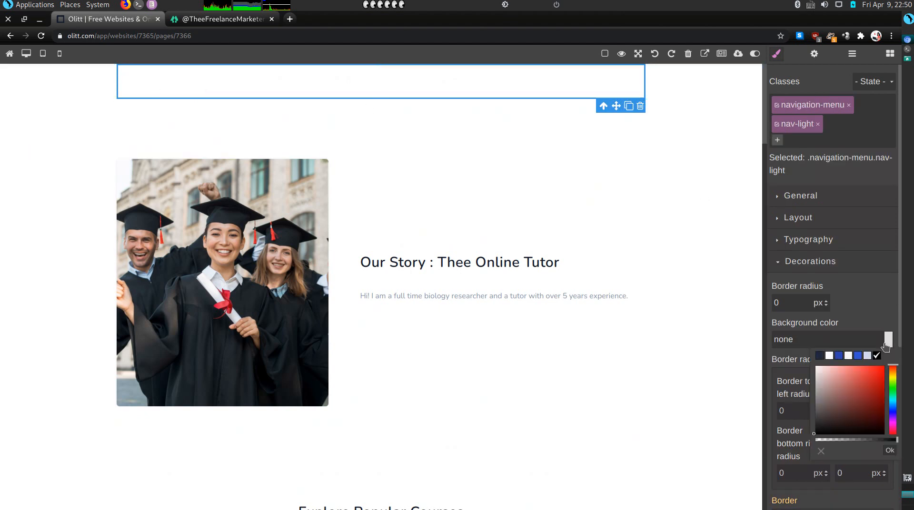
pyautogui.click(876, 357)
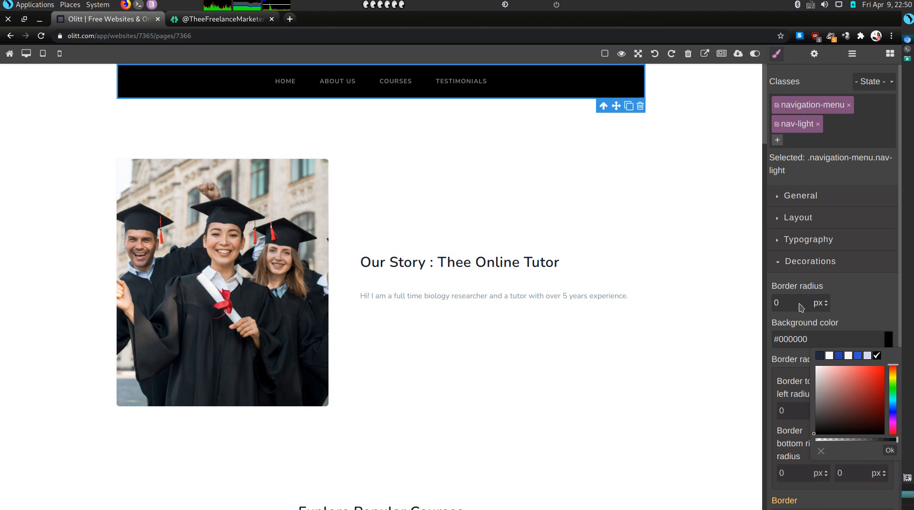
pyautogui.click(72, 80)
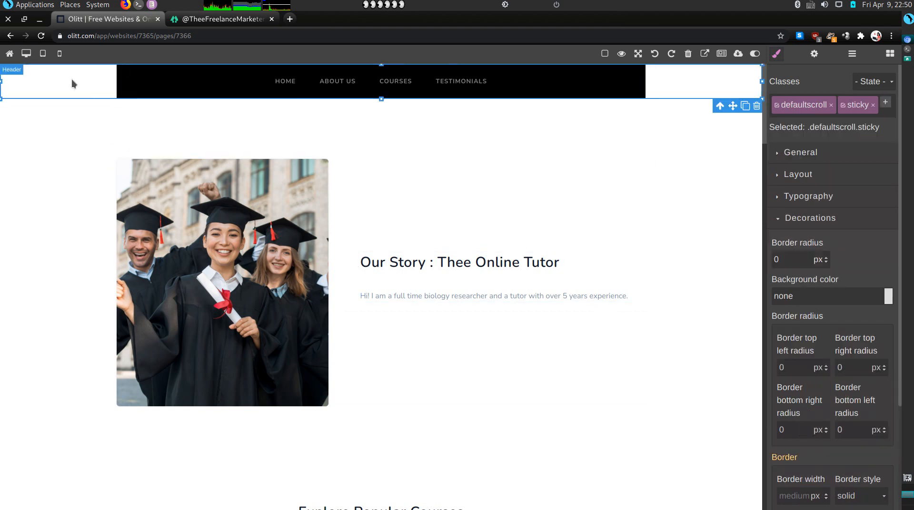
pyautogui.click(284, 145)
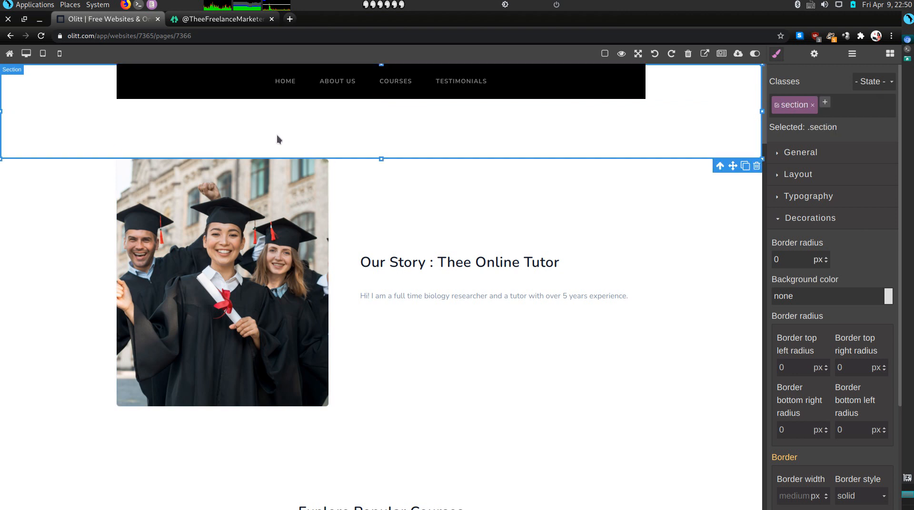
# Close the Linktree page, open the live site and review it down to the footer
pyautogui.scroll(-5, 460, 333)
pyautogui.scroll(-15, 461, 357)
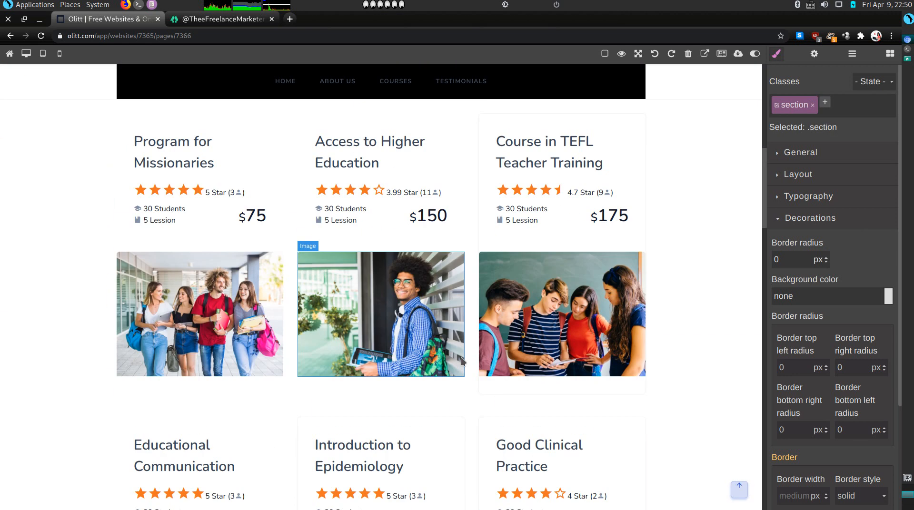
pyautogui.click(272, 19)
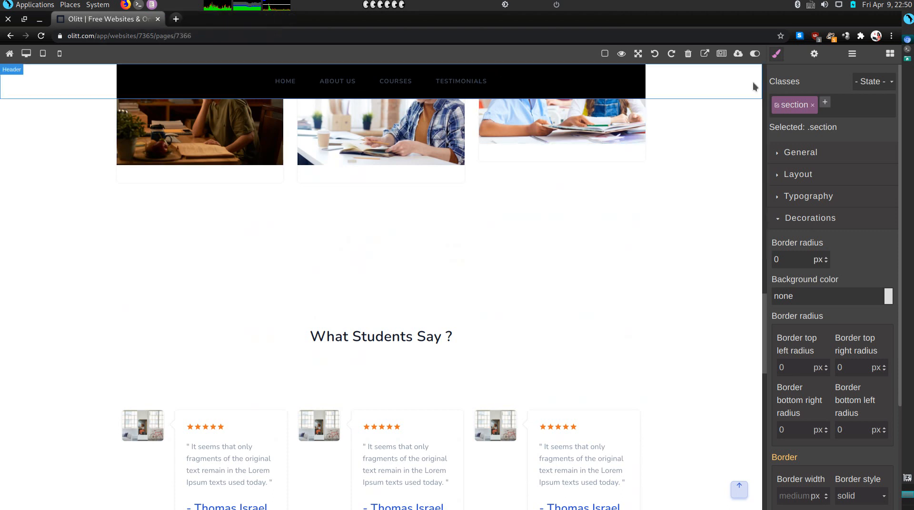
pyautogui.click(704, 53)
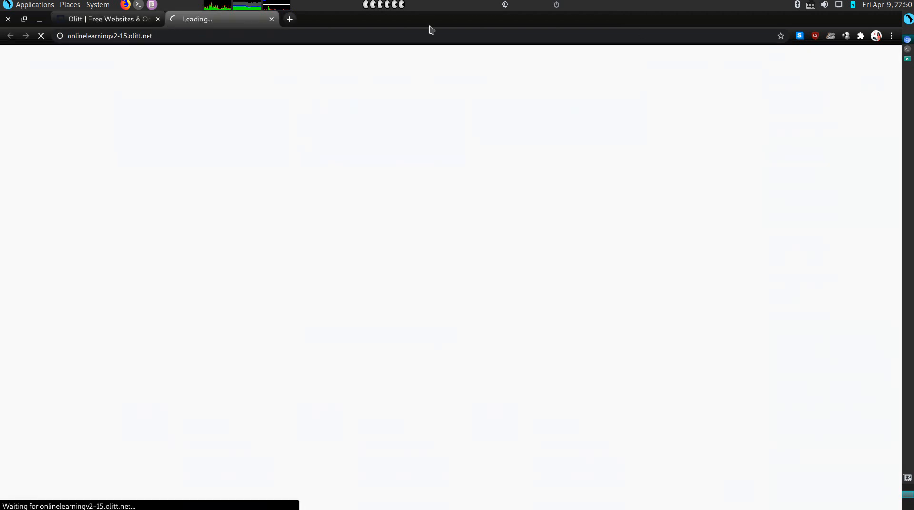
pyautogui.scroll(-3, 410, 157)
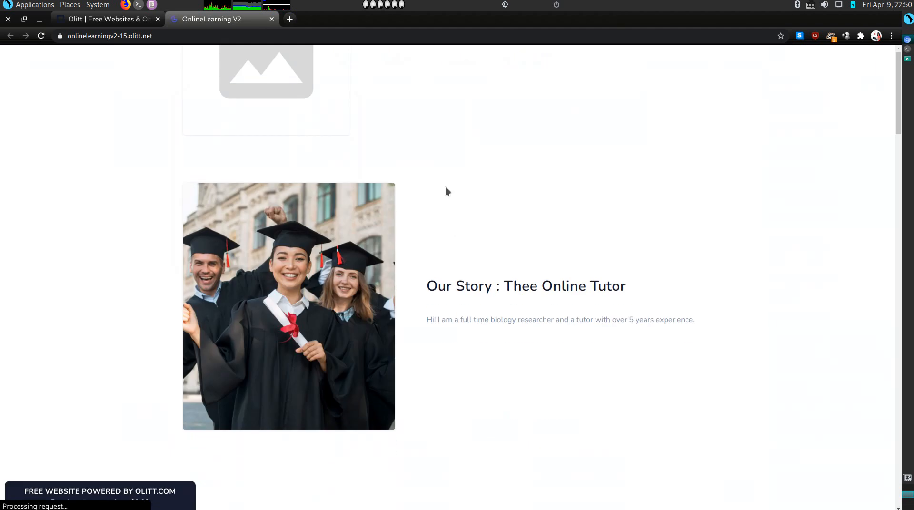
pyautogui.scroll(-5, 402, 84)
pyautogui.scroll(-10, 402, 84)
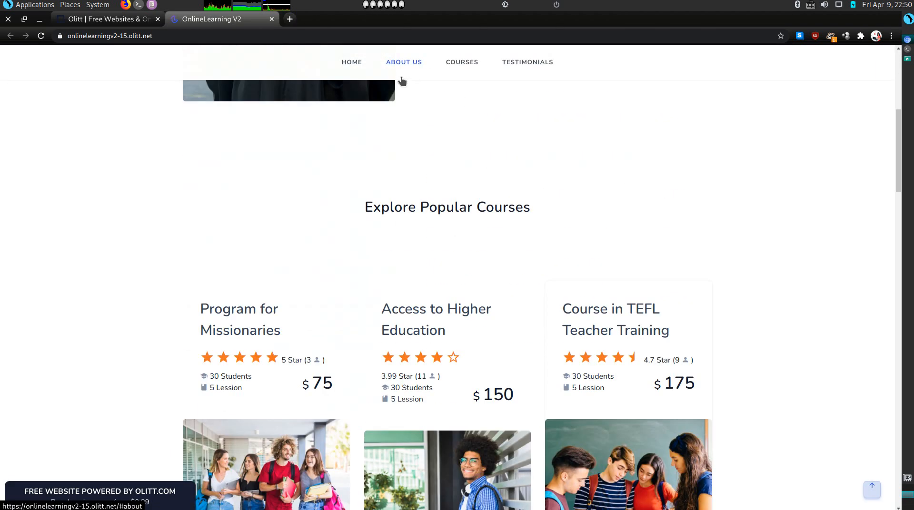
pyautogui.scroll(-15, 408, 78)
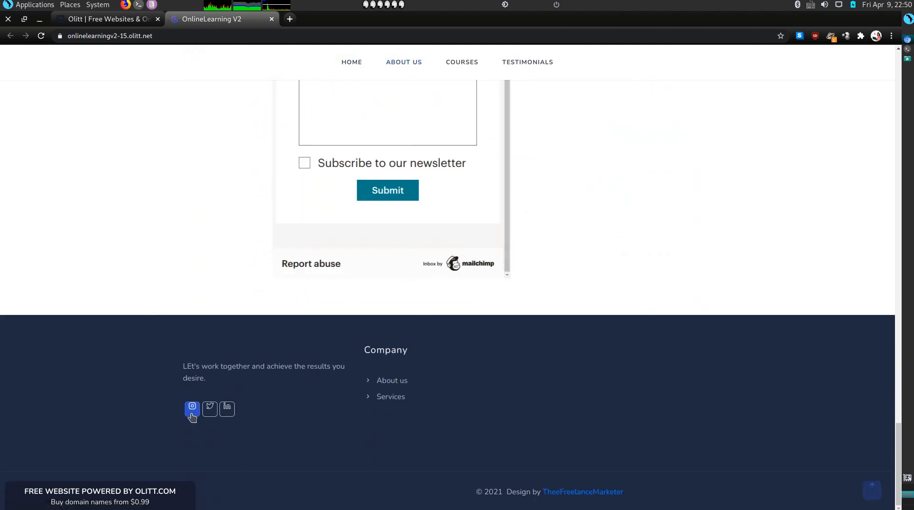
# Test the footer's Instagram and Twitter links on the live site and return to the editor
pyautogui.click(192, 417)
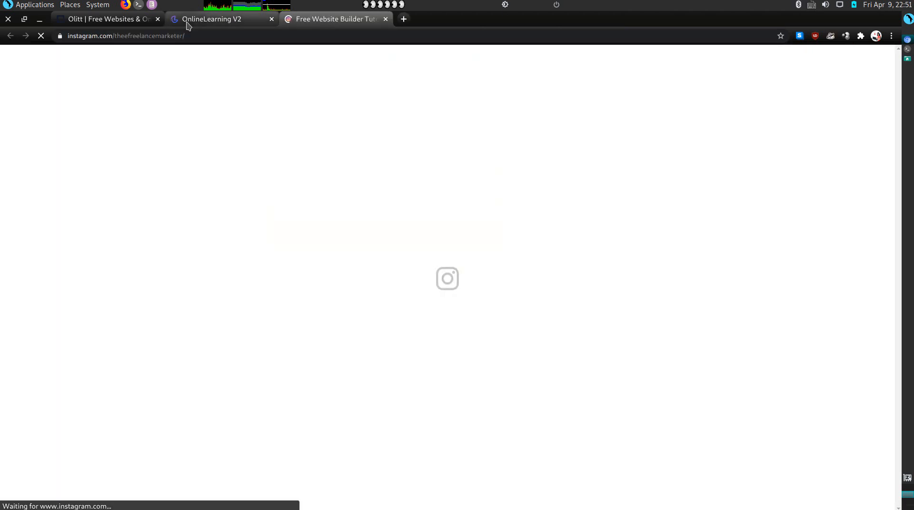
pyautogui.click(187, 24)
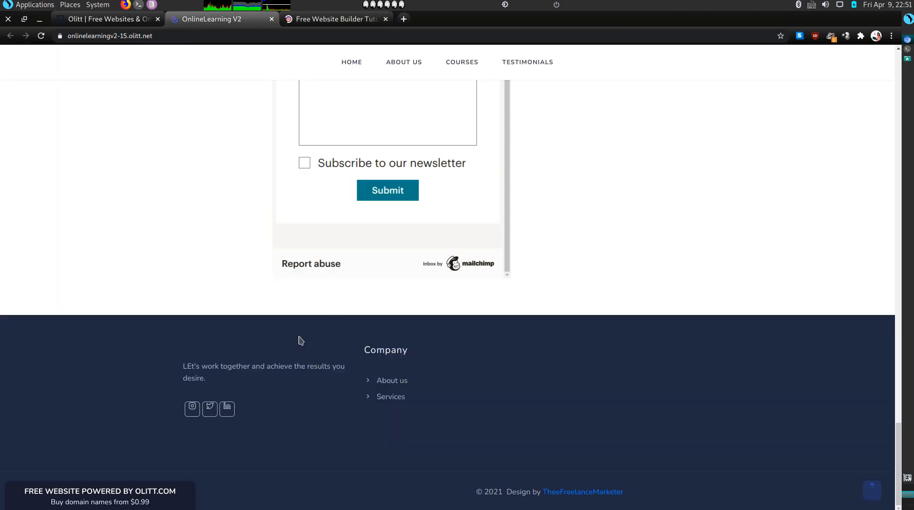
pyautogui.click(210, 409)
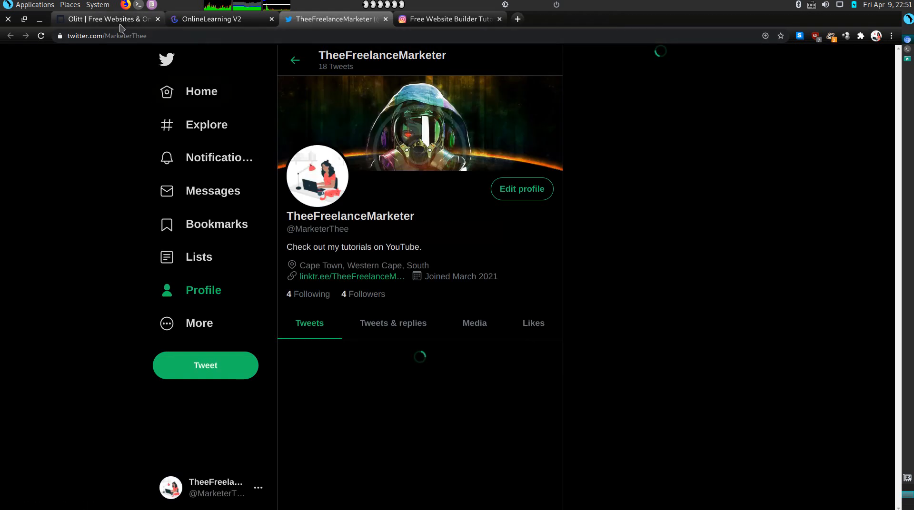
pyautogui.click(122, 23)
# Try to set the sticky header section's background color to black, #000000
pyautogui.scroll(-7, 265, 319)
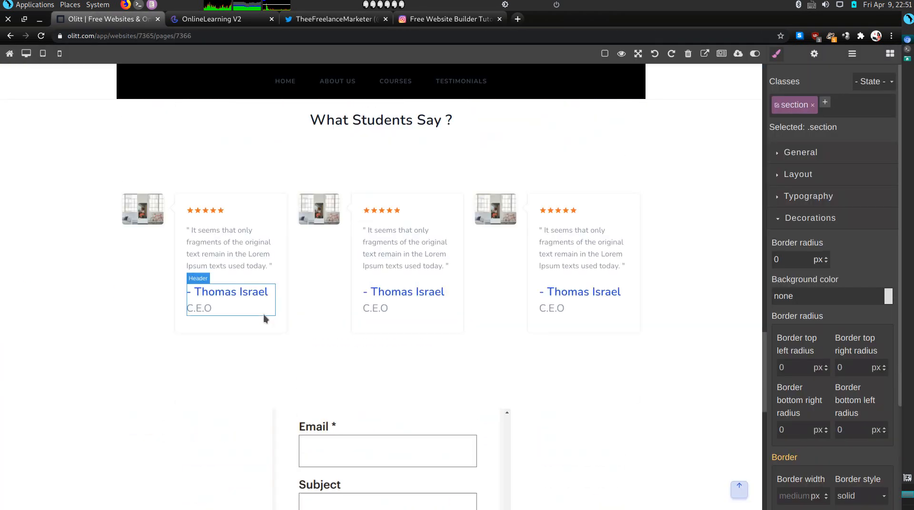
pyautogui.scroll(20, 266, 319)
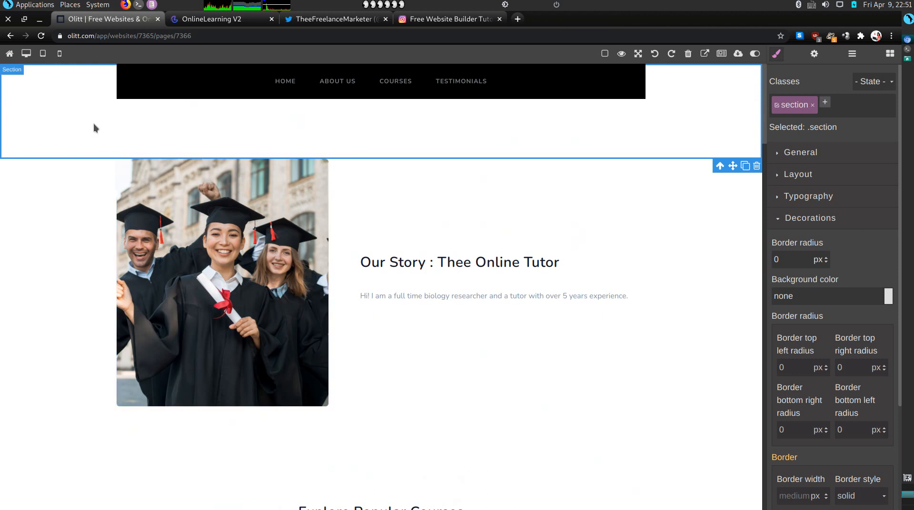
pyautogui.click(71, 84)
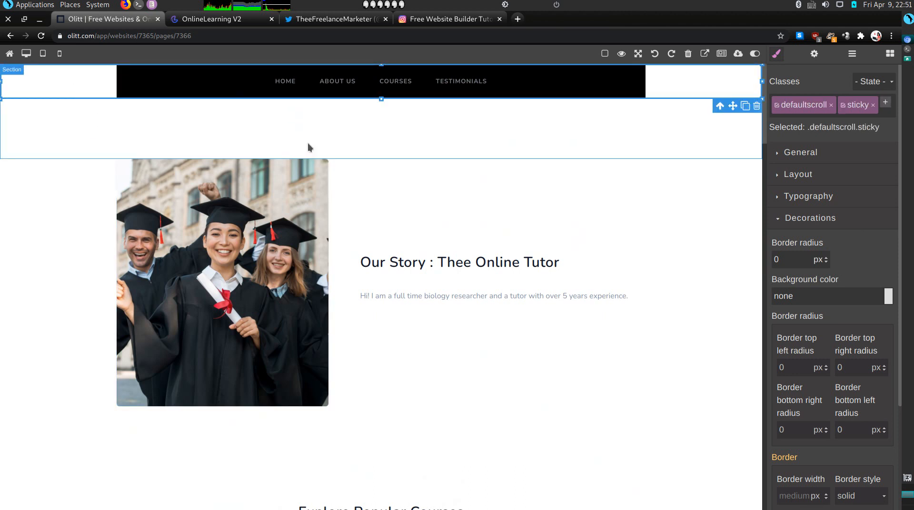
pyautogui.click(889, 296)
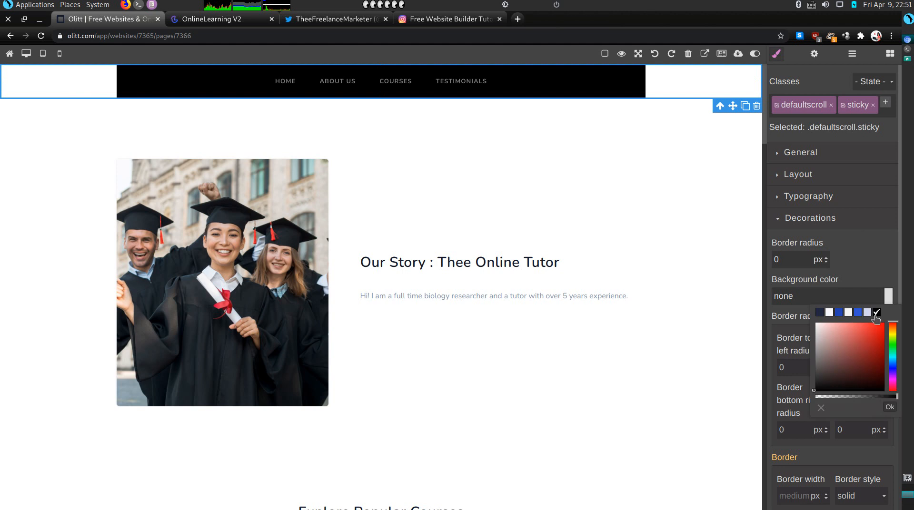
pyautogui.click(876, 313)
pyautogui.click(671, 80)
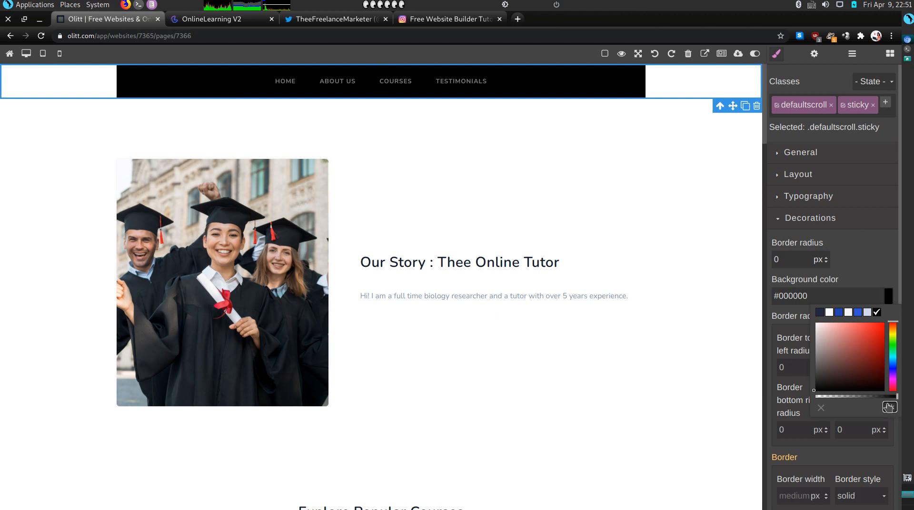
pyautogui.click(888, 408)
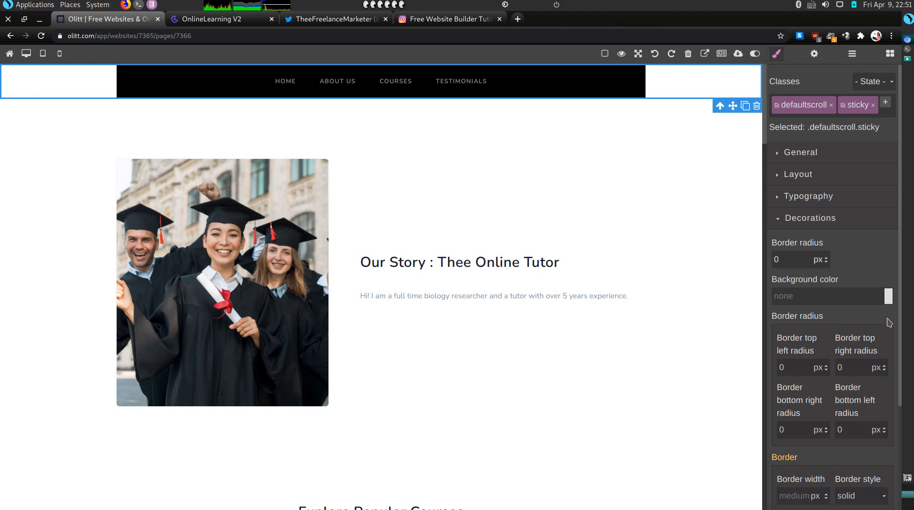
pyautogui.click(889, 298)
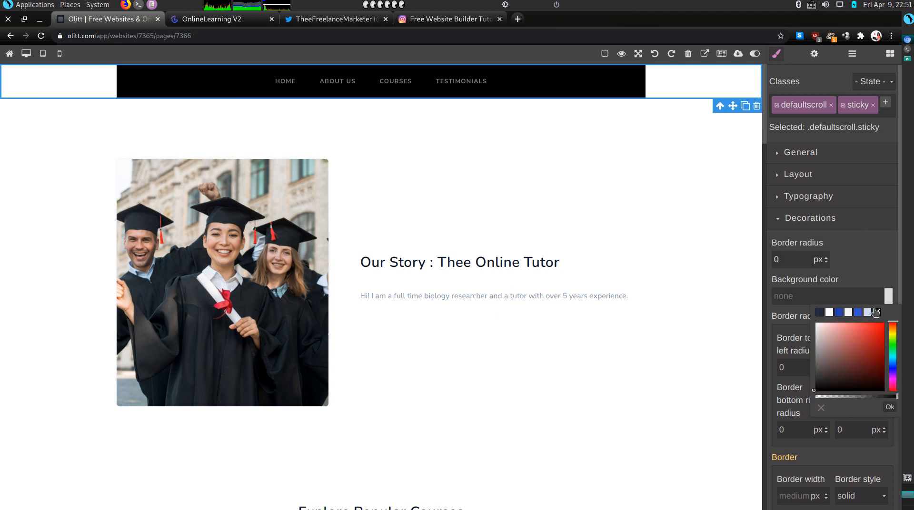
pyautogui.click(877, 313)
pyautogui.click(890, 409)
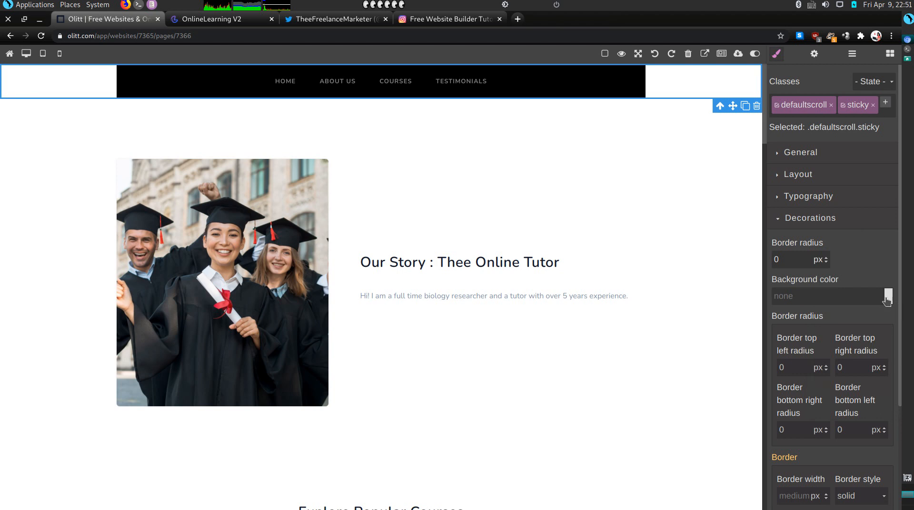
# Leave the editor for the websites list and close the Twitter, Instagram and live site pages
pyautogui.scroll(-1, 889, 303)
pyautogui.scroll(-10, 538, 364)
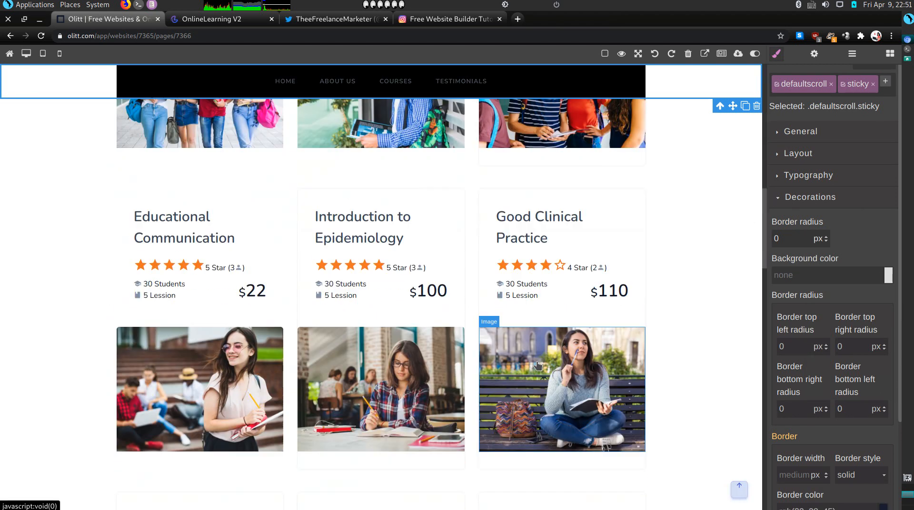
pyautogui.click(9, 56)
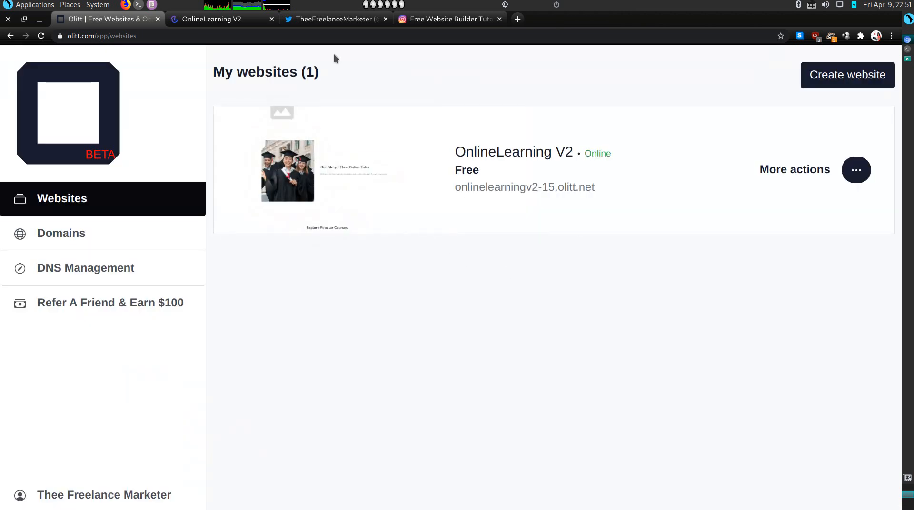
pyautogui.click(385, 20)
pyautogui.click(385, 20)
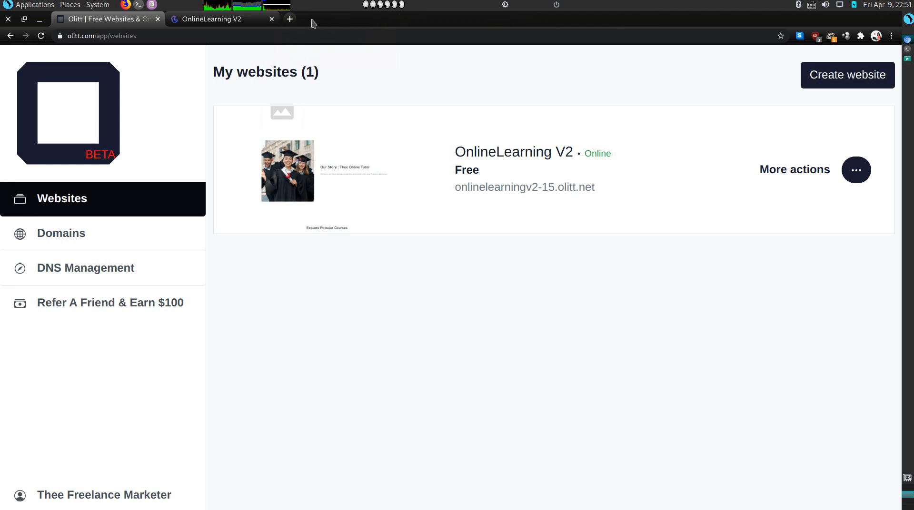
pyautogui.click(275, 25)
pyautogui.click(272, 20)
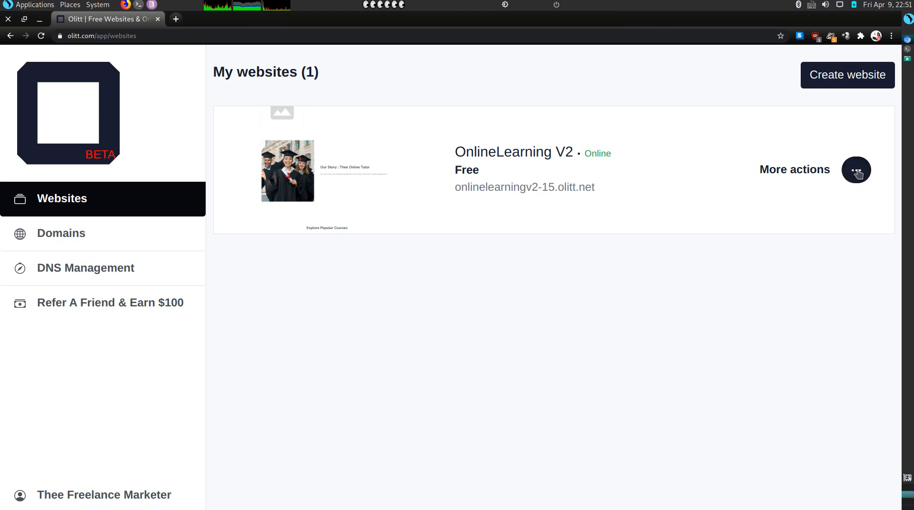
# Connect the existing domain stayhydrated.co.ke to the OnlineLearning V2 website
pyautogui.click(858, 174)
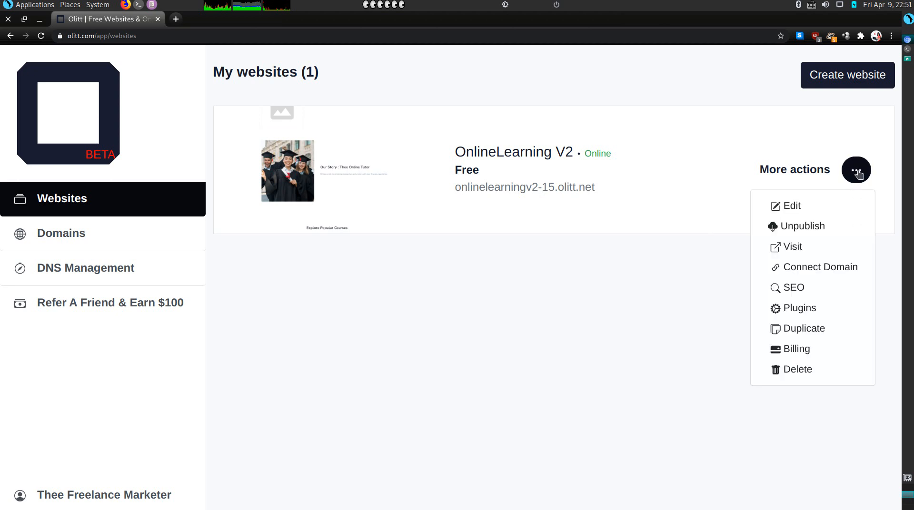
pyautogui.click(817, 270)
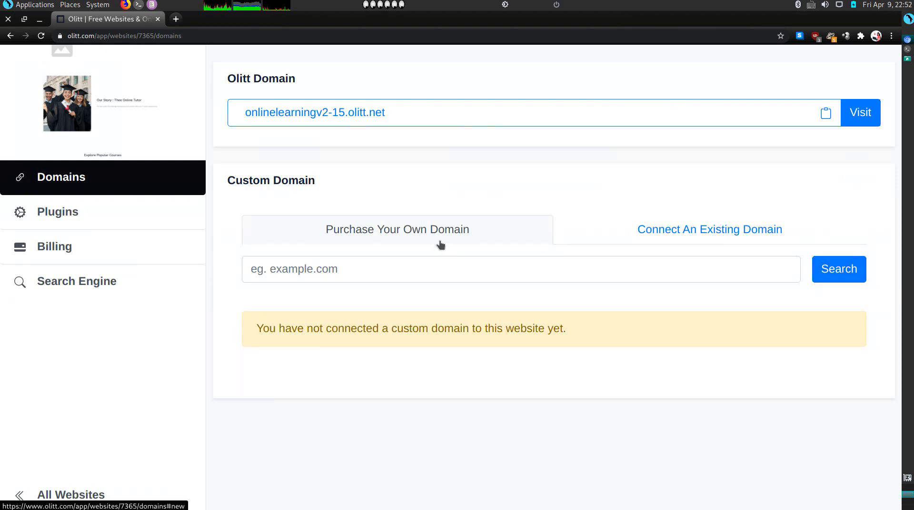
pyautogui.click(651, 238)
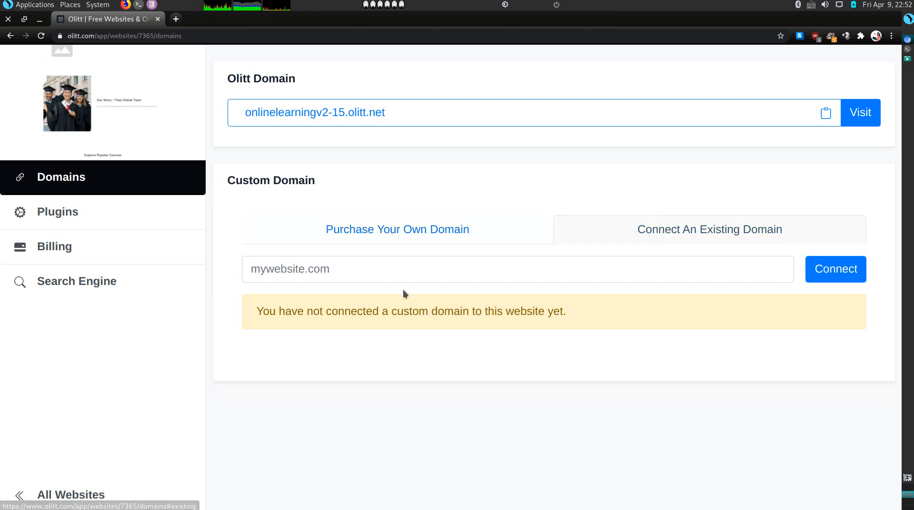
pyautogui.click(374, 266)
pyautogui.write('st')
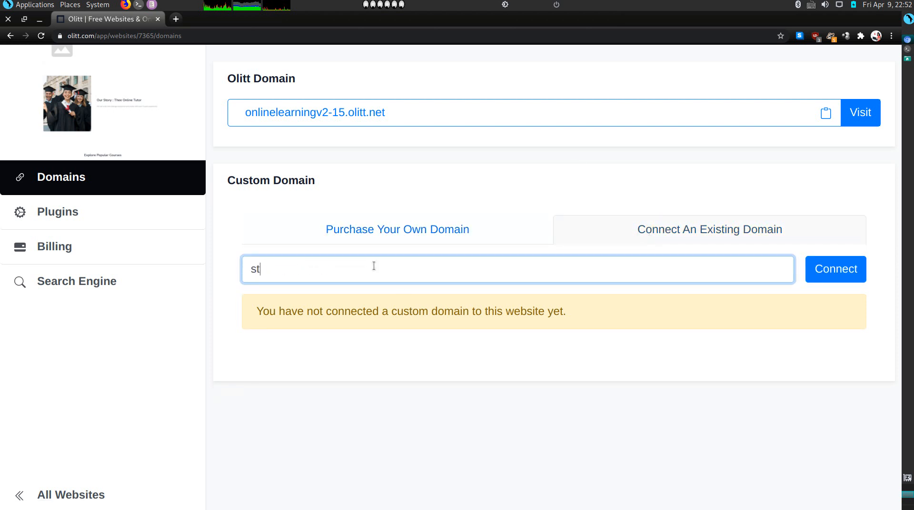
pyautogui.write('ayhydrated.co.ke')
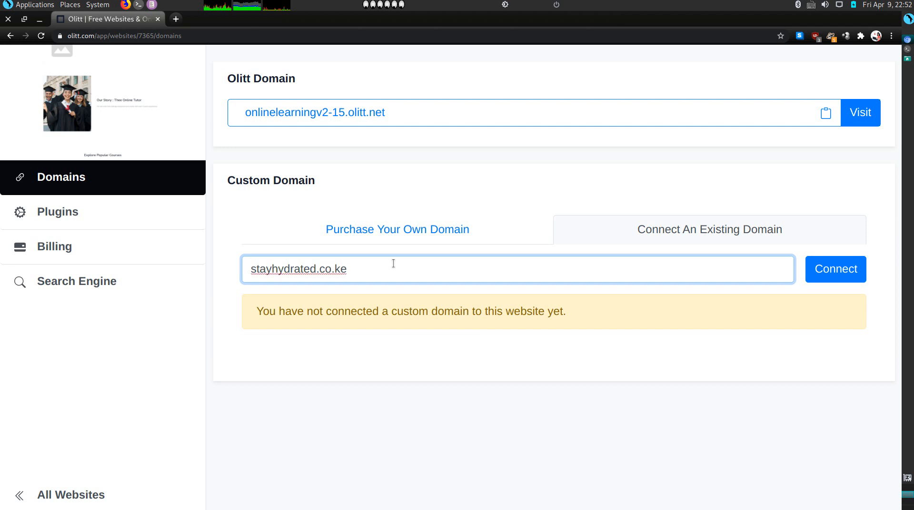
pyautogui.click(831, 275)
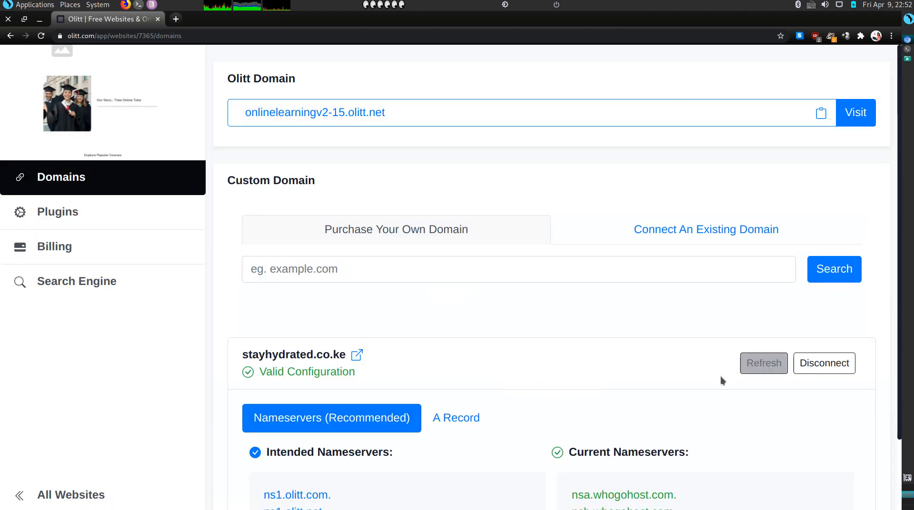
# Examine the nameserver configuration of the connected custom domain
pyautogui.scroll(-2, 690, 385)
pyautogui.rightClick(691, 386)
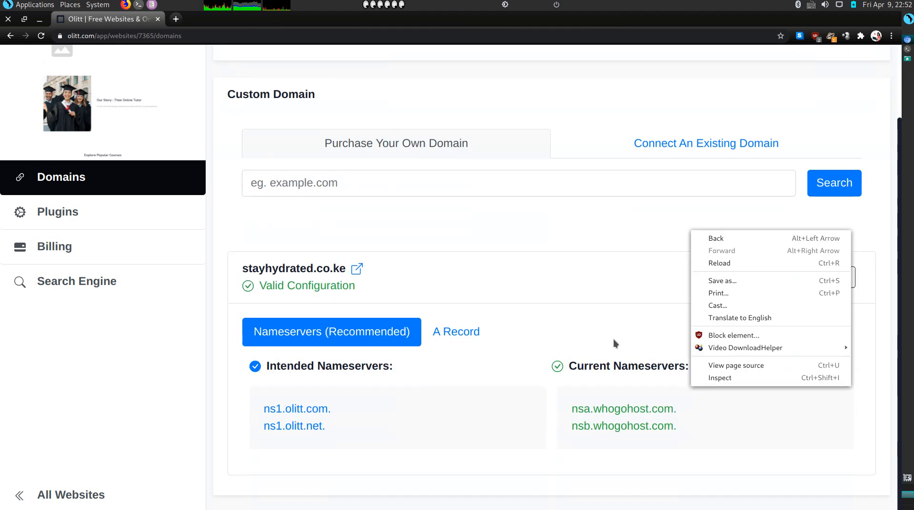
pyautogui.click(572, 335)
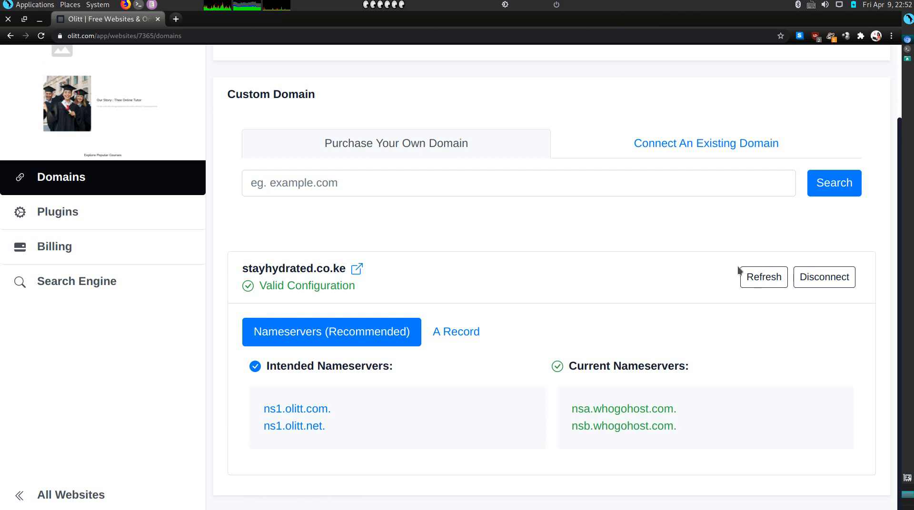
# Open the website at stayhydrated.co.ke, review the page down to the footer and return to the domain settings
pyautogui.click(358, 270)
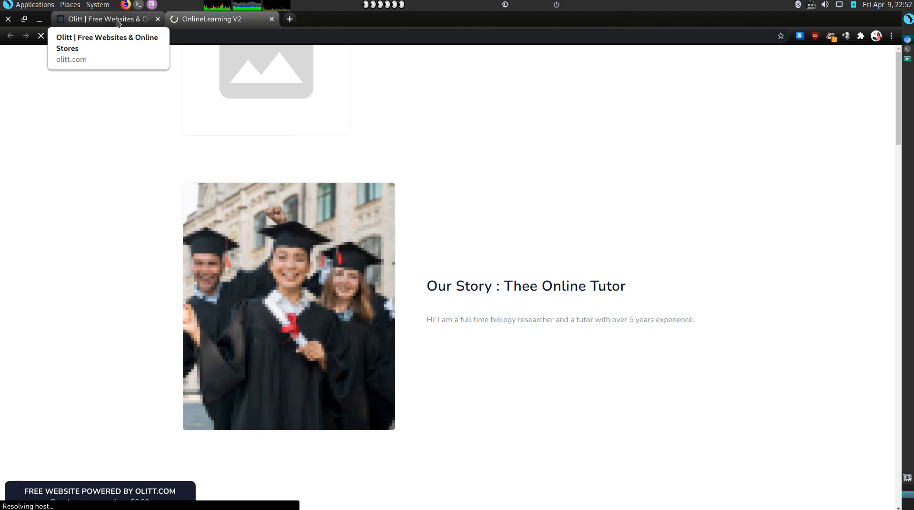
pyautogui.scroll(-10, 264, 293)
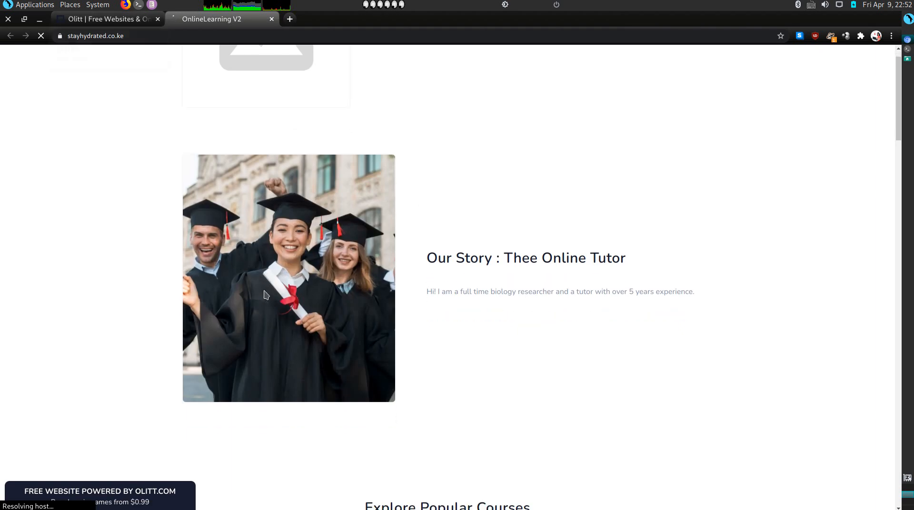
pyautogui.scroll(-15, 263, 290)
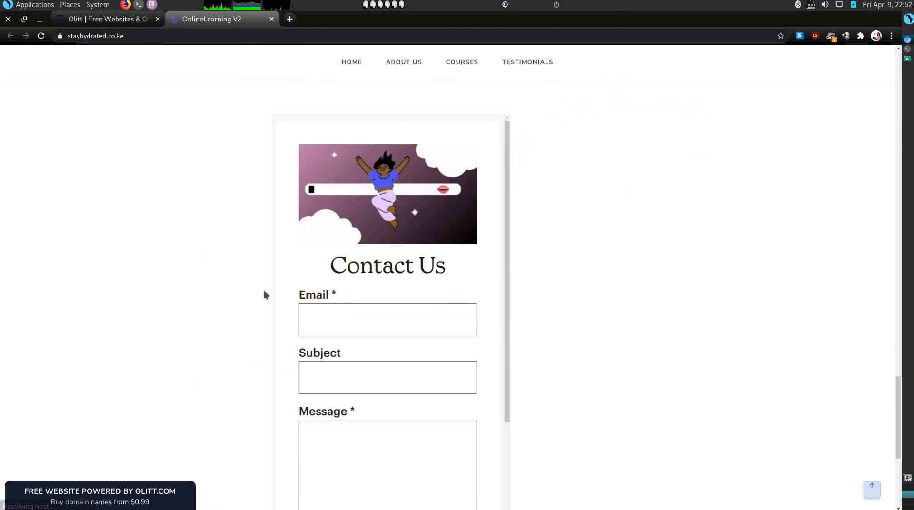
pyautogui.scroll(-5, 390, 220)
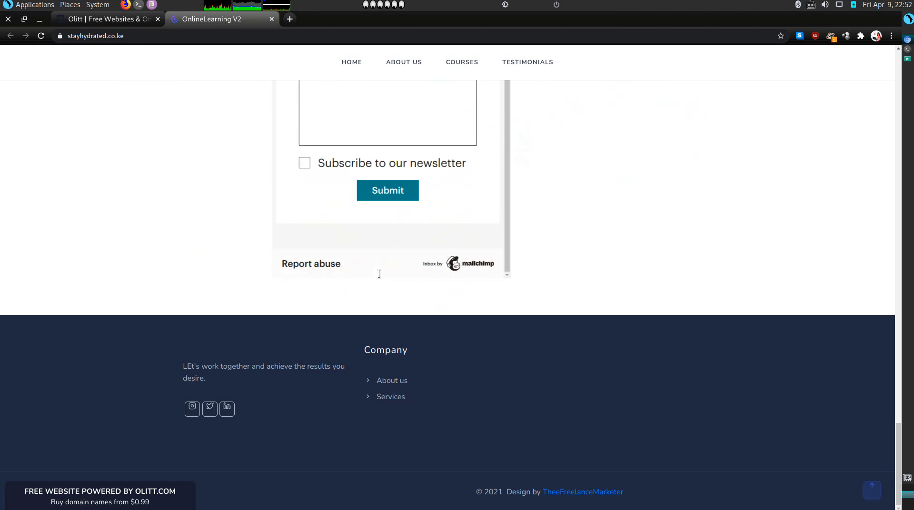
pyautogui.scroll(15, 308, 411)
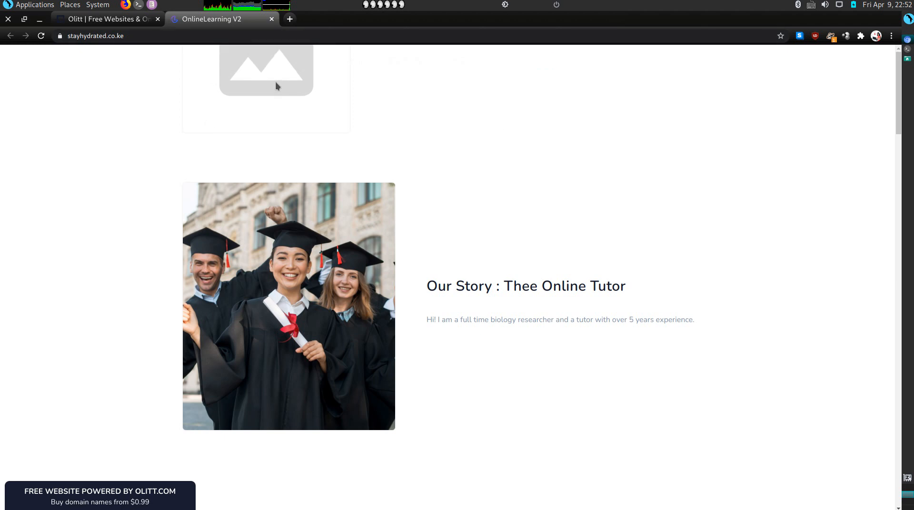
pyautogui.click(112, 19)
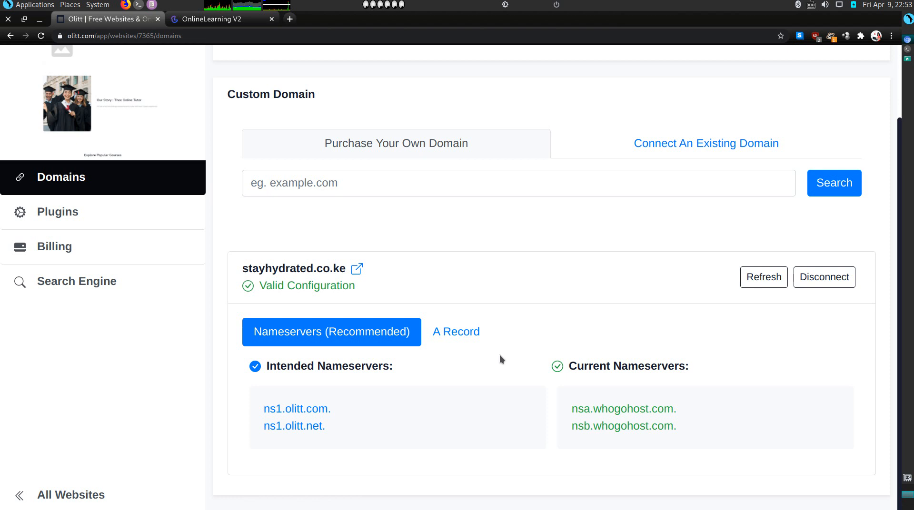
# Examine the A record configuration of the connected custom domain, highlighting the A record's IP value
pyautogui.click(456, 336)
pyautogui.scroll(-1, 461, 428)
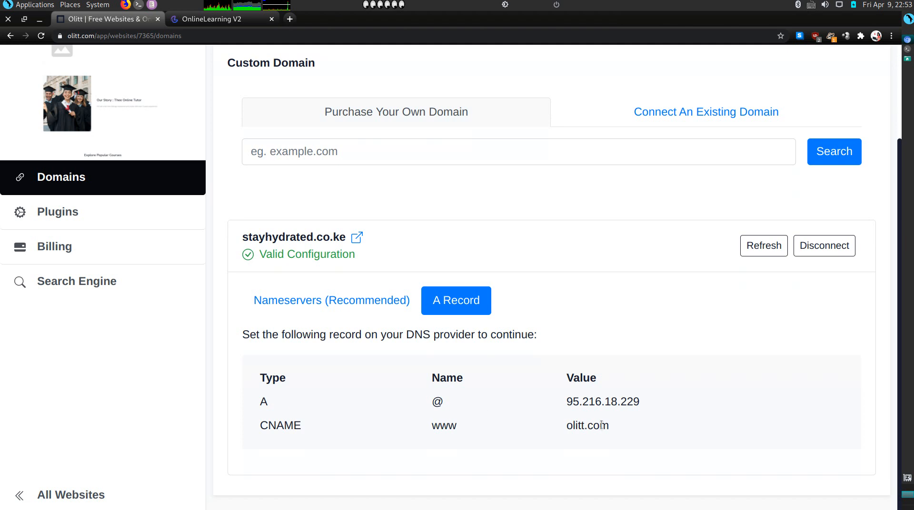
pyautogui.doubleClick(591, 401)
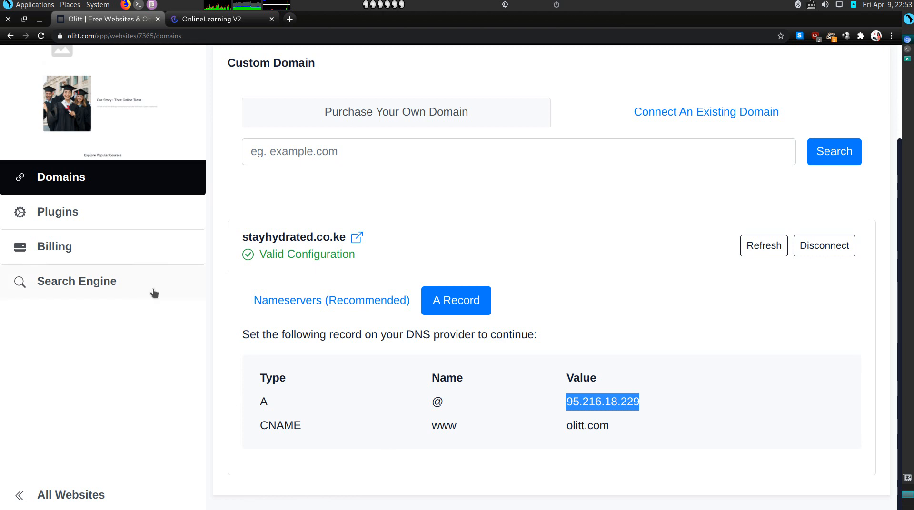
# Look through the website's available plugins and return to the websites list
pyautogui.click(49, 211)
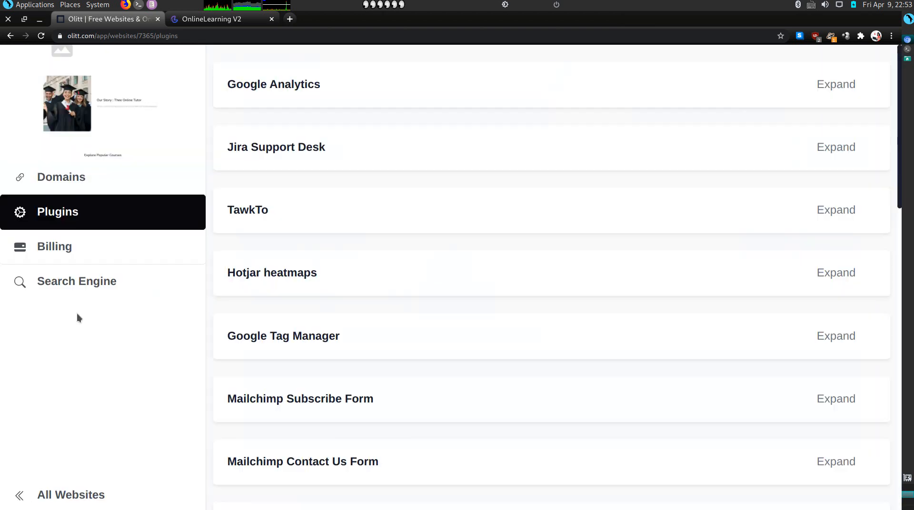
pyautogui.scroll(-15, 525, 284)
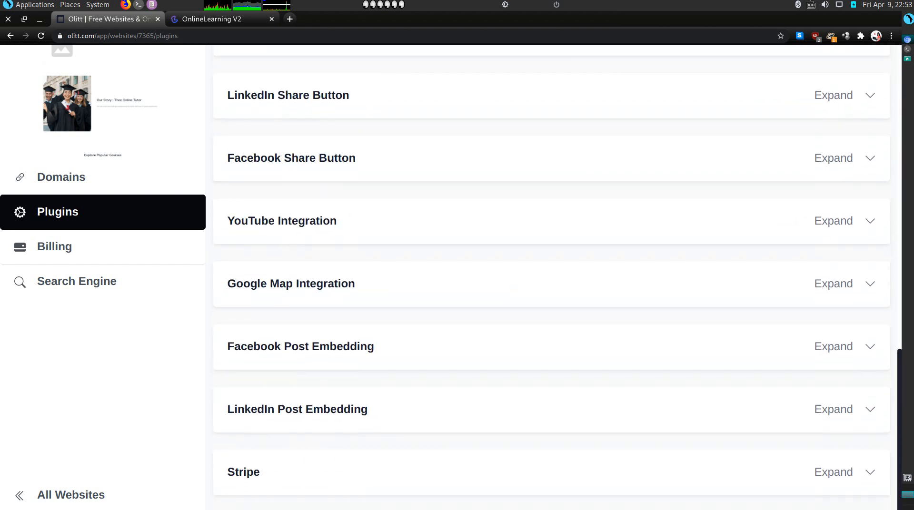
pyautogui.click(97, 503)
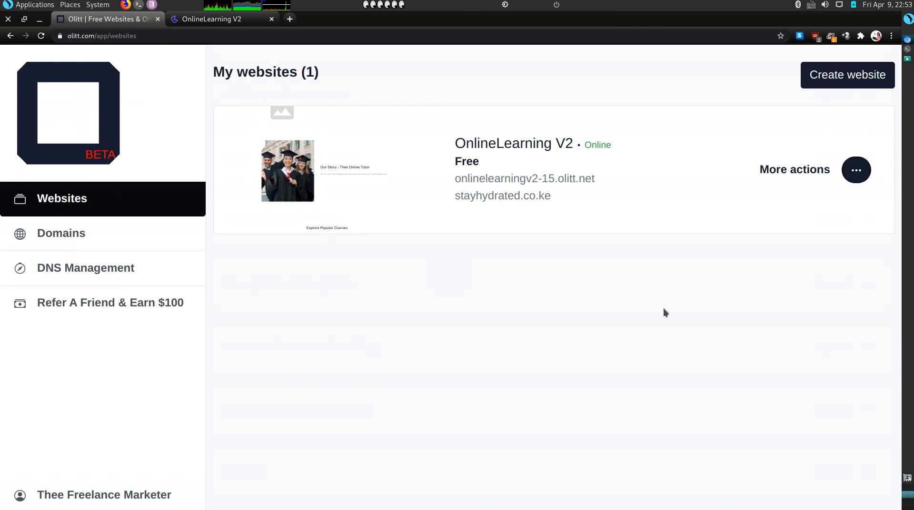
# In the SEO settings of the OnlineLearning V2 website, replace the site title with "Thee Online Tutor" and save it
pyautogui.click(848, 179)
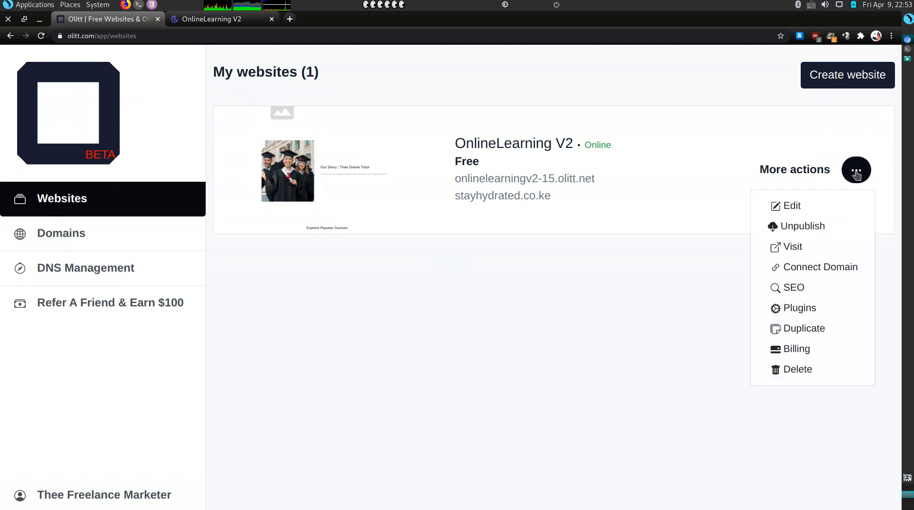
pyautogui.click(812, 289)
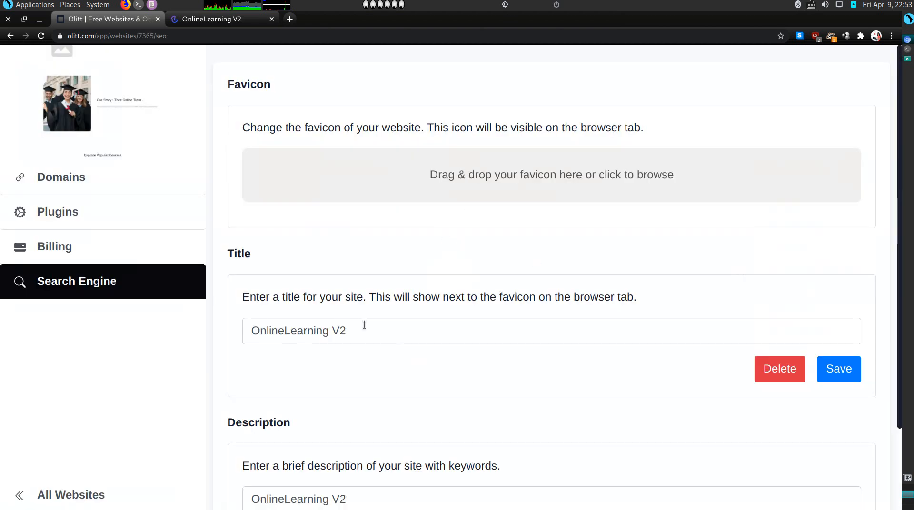
pyautogui.tripleClick(363, 324)
pyautogui.click(364, 325)
pyautogui.press('BackSpace')
pyautogui.press('BackSpace')
pyautogui.press('BackSpace')
pyautogui.press('BackSpace')
pyautogui.press('BackSpace')
pyautogui.press('BackSpace')
pyautogui.press('BackSpace')
pyautogui.press('BackSpace')
pyautogui.press('BackSpace')
pyautogui.press('BackSpace')
pyautogui.press('BackSpace')
pyautogui.press('BackSpace')
pyautogui.press('BackSpace')
pyautogui.press('BackSpace')
pyautogui.press('BackSpace')
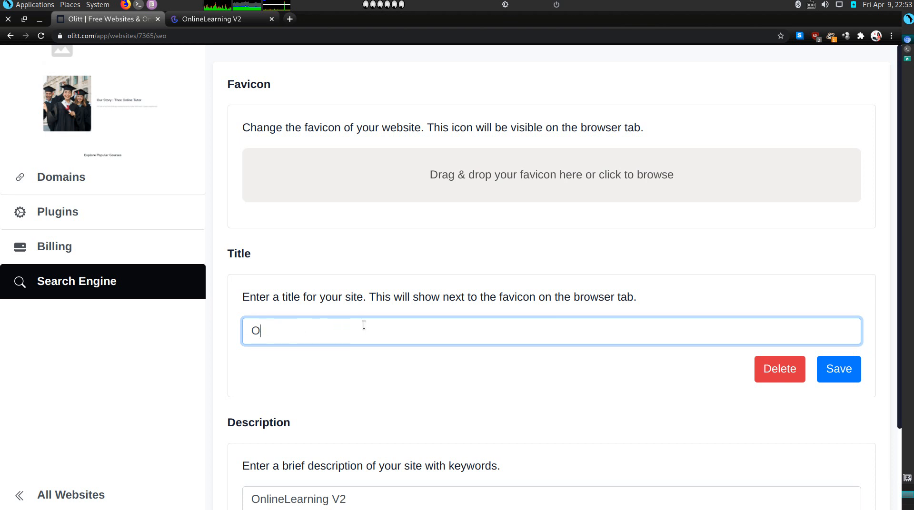
pyautogui.write('T')
pyautogui.press('Left')
pyautogui.press('BackSpace')
pyautogui.write('hee Online Tutor')
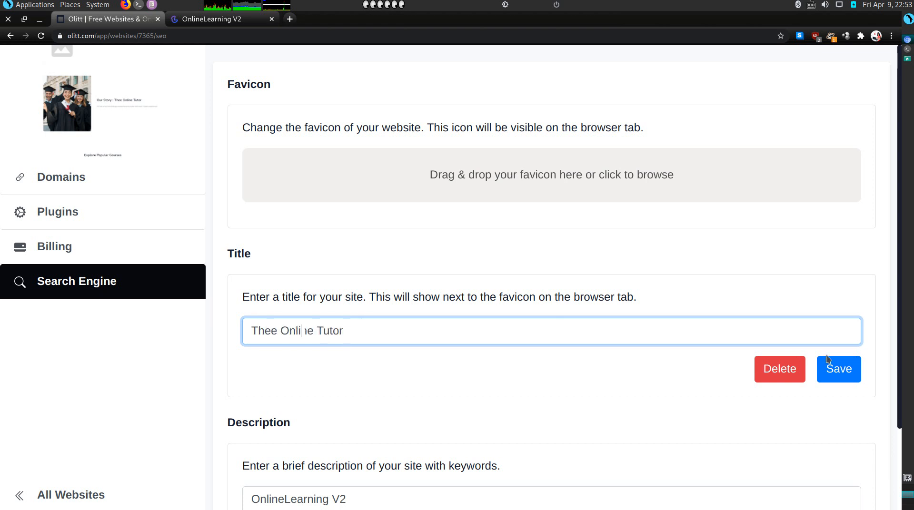
pyautogui.click(839, 369)
# Replace the site description with "Thee Online Tutor" and save it
pyautogui.scroll(-4, 753, 427)
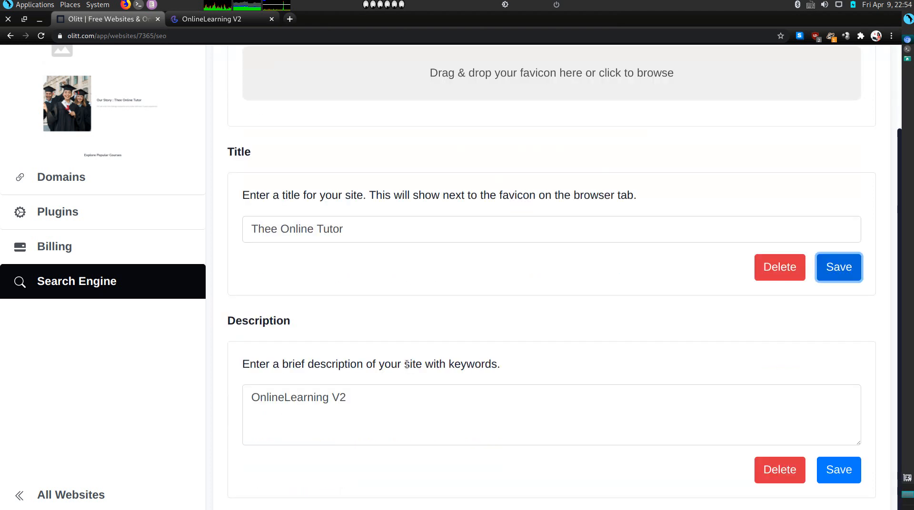
pyautogui.click(380, 393)
pyautogui.press('BackSpace')
pyautogui.press('BackSpace')
pyautogui.press('BackSpace')
pyautogui.press('BackSpace')
pyautogui.press('BackSpace')
pyautogui.press('BackSpace')
pyautogui.press('BackSpace')
pyautogui.press('BackSpace')
pyautogui.press('BackSpace')
pyautogui.press('BackSpace')
pyautogui.press('BackSpace')
pyautogui.press('BackSpace')
pyautogui.press('BackSpace')
pyautogui.press('BackSpace')
pyautogui.press('BackSpace')
pyautogui.press('BackSpace')
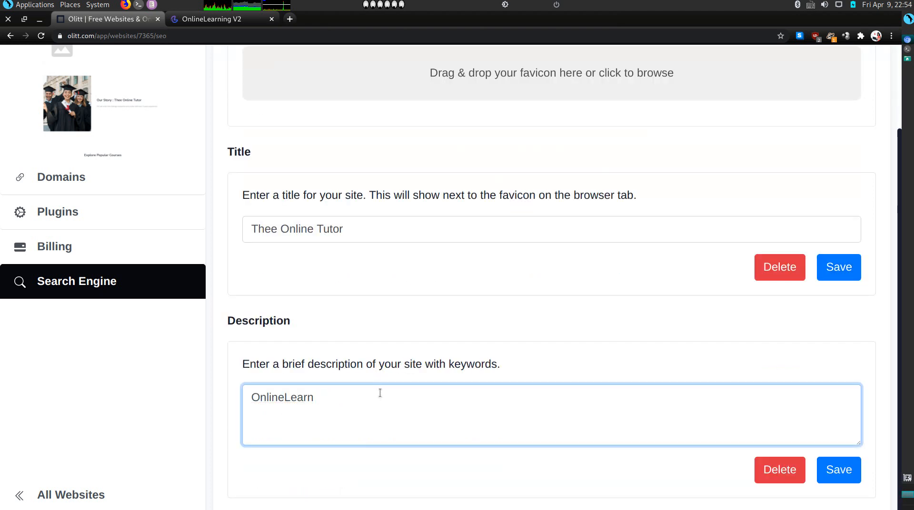
pyautogui.write('T')
pyautogui.press('Left')
pyautogui.press('BackSpace')
pyautogui.write('hee ')
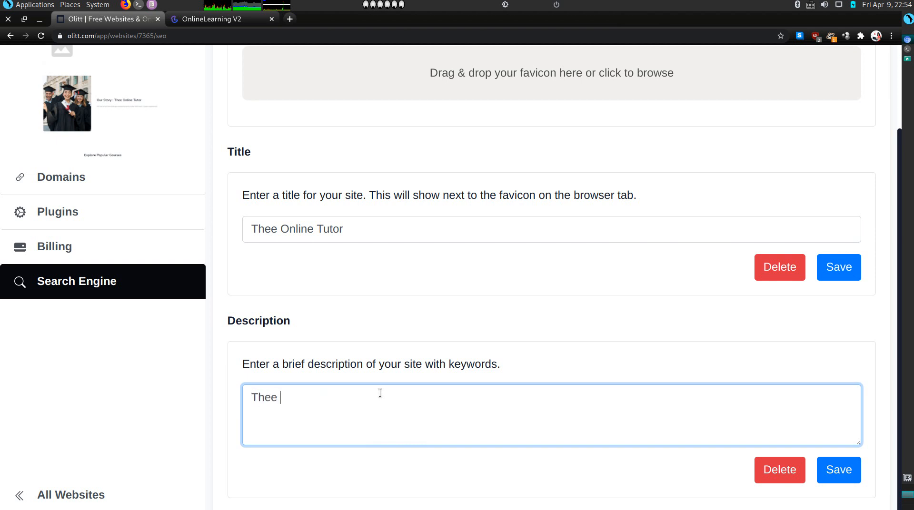
pyautogui.write('Online Tutor')
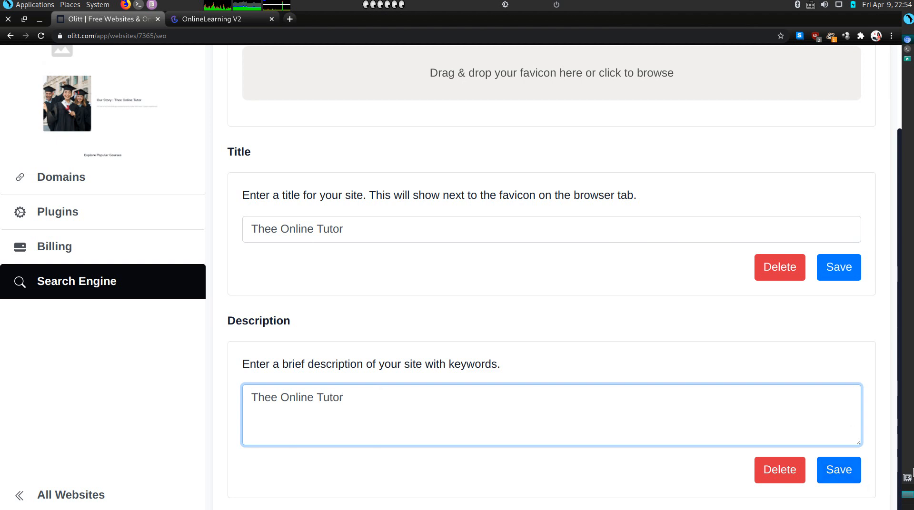
pyautogui.click(838, 471)
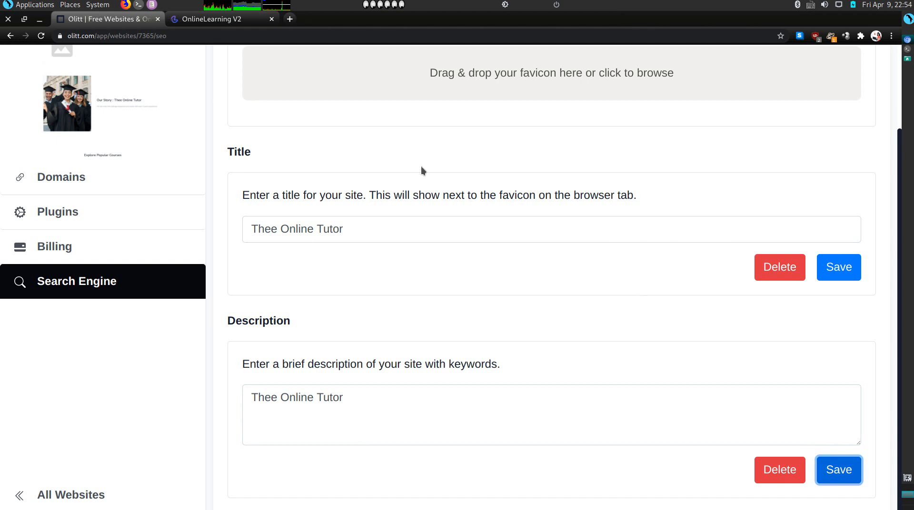
# Reload the live site at stayhydrated.co.ke to check its browser title, and return to the SEO settings
pyautogui.click(237, 19)
pyautogui.rightClick(236, 19)
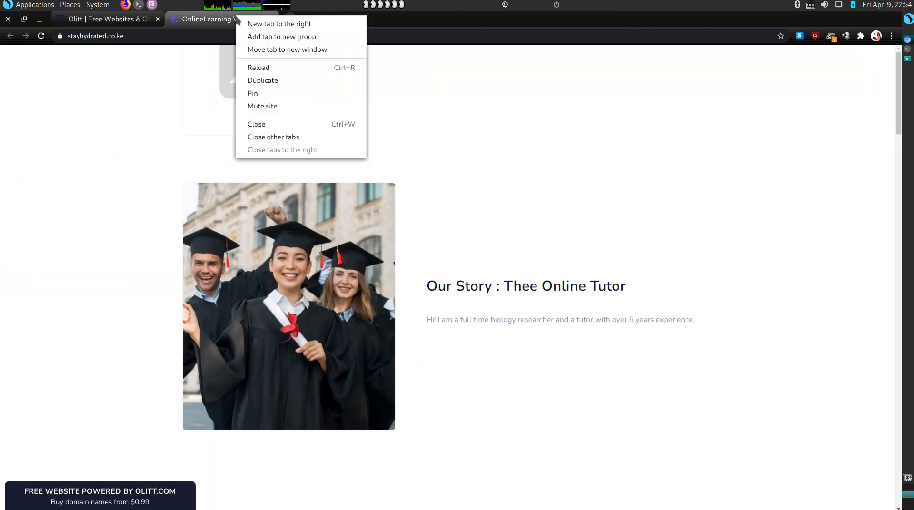
pyautogui.click(284, 67)
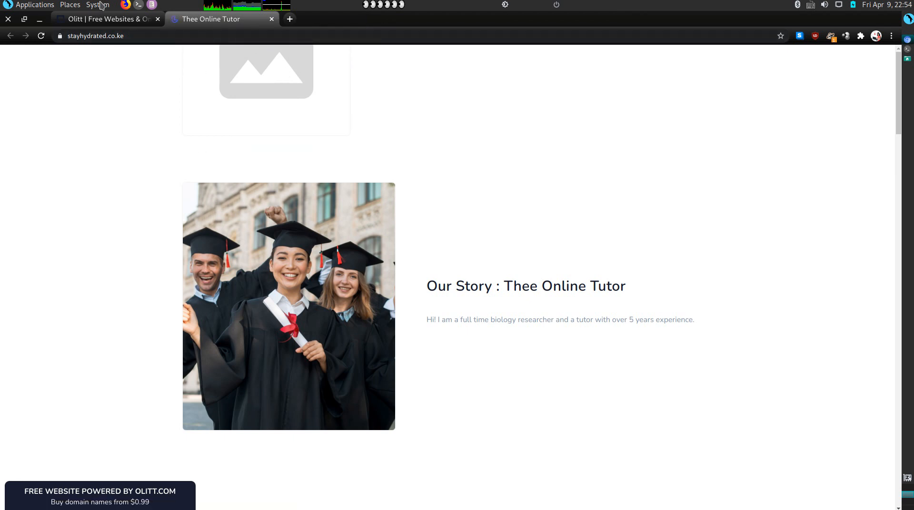
pyautogui.click(101, 17)
pyautogui.scroll(3, 478, 273)
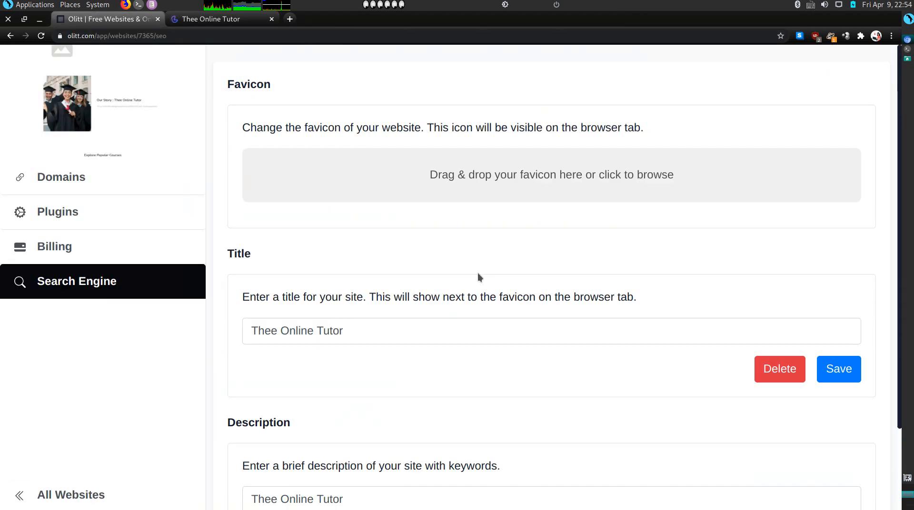
pyautogui.click(476, 179)
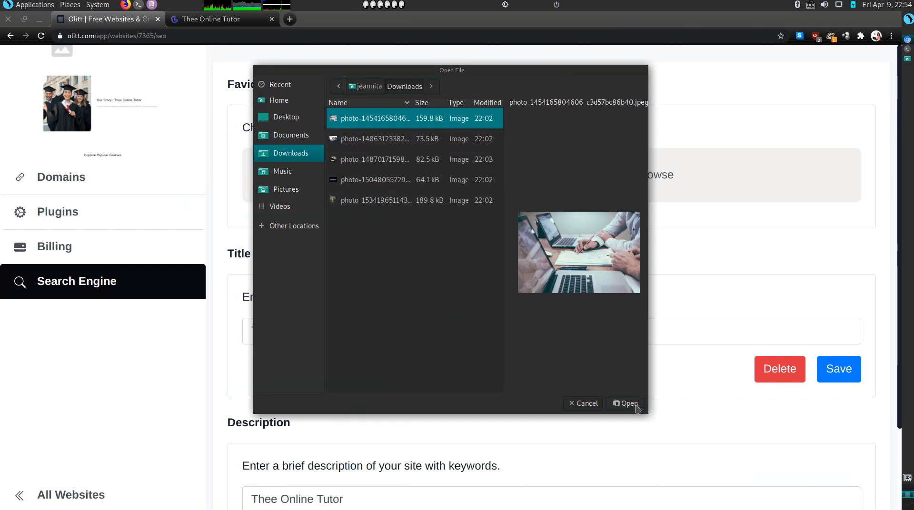
pyautogui.click(635, 405)
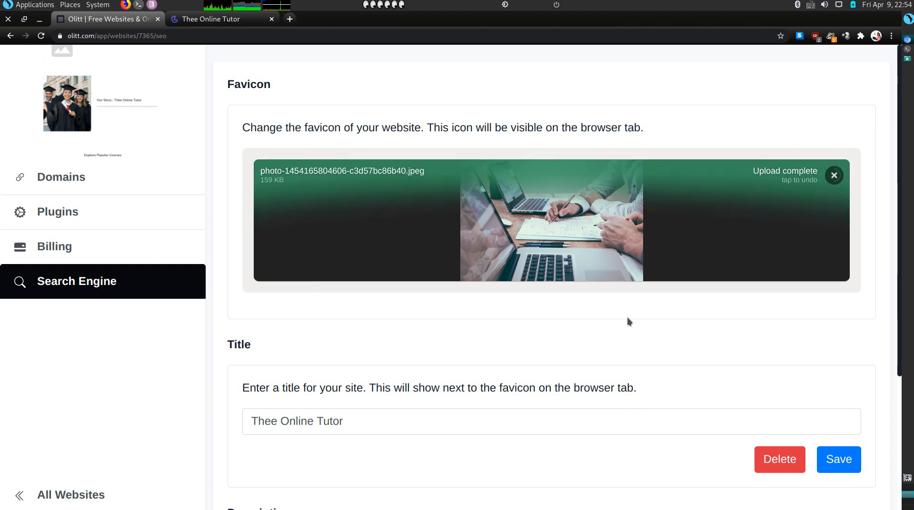
pyautogui.scroll(-5, 627, 350)
pyautogui.scroll(5, 627, 350)
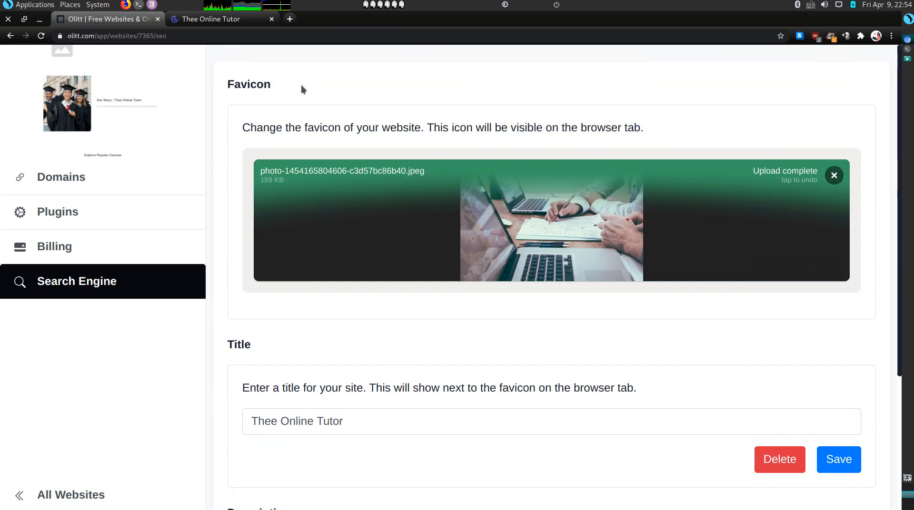
# Reload the live site to check its favicon and return to the SEO settings
pyautogui.rightClick(244, 17)
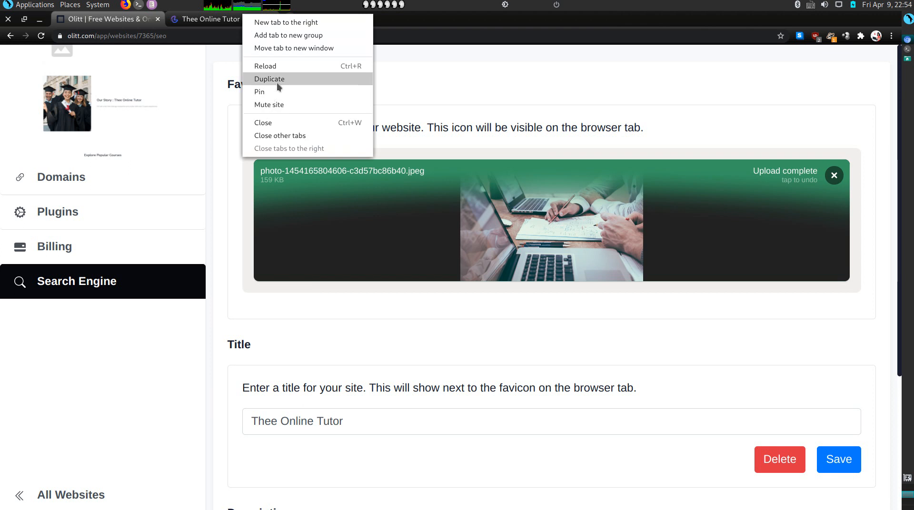
pyautogui.click(280, 68)
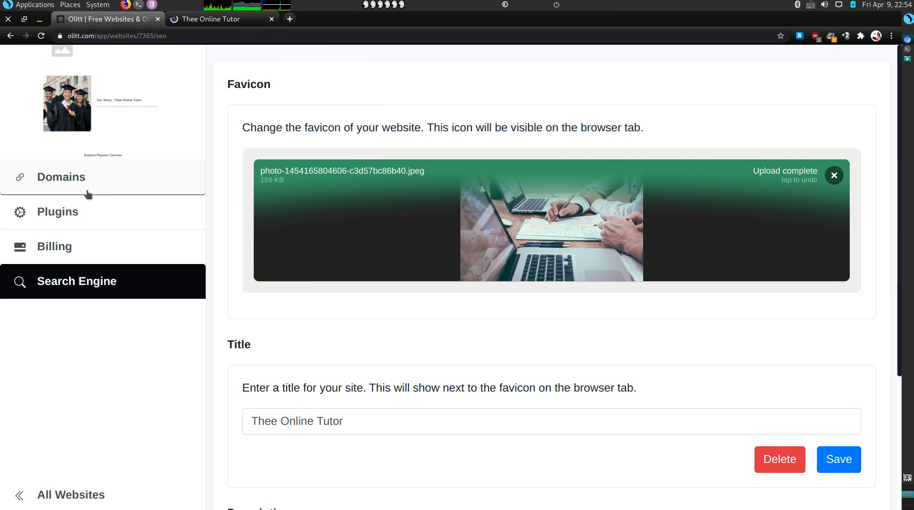
pyautogui.scroll(-4, 456, 335)
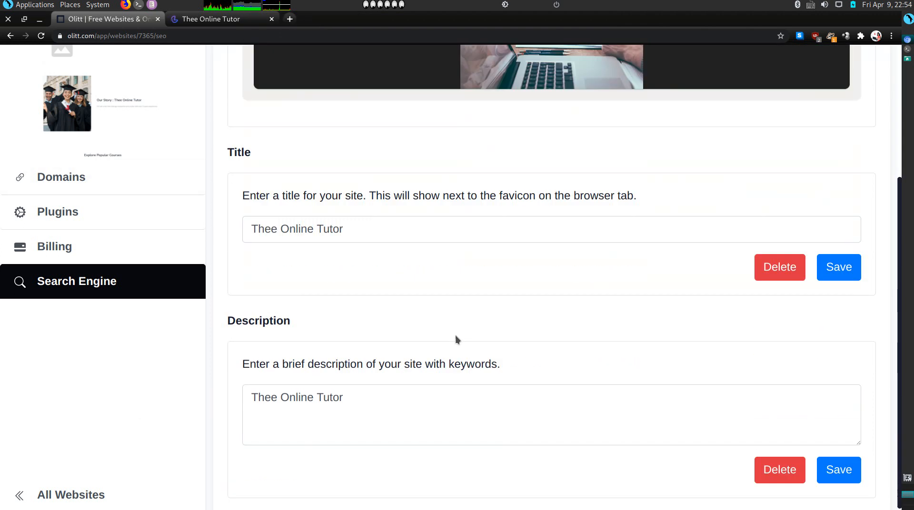
pyautogui.scroll(4, 455, 335)
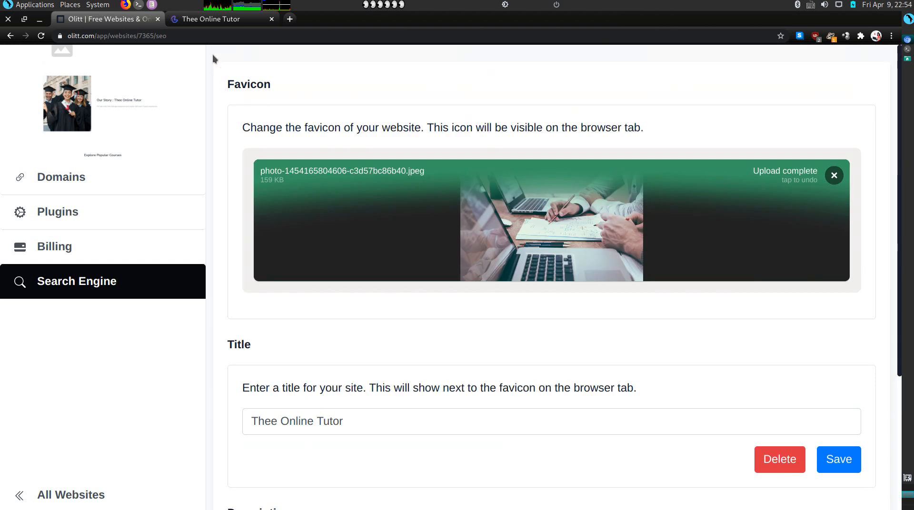
pyautogui.click(198, 22)
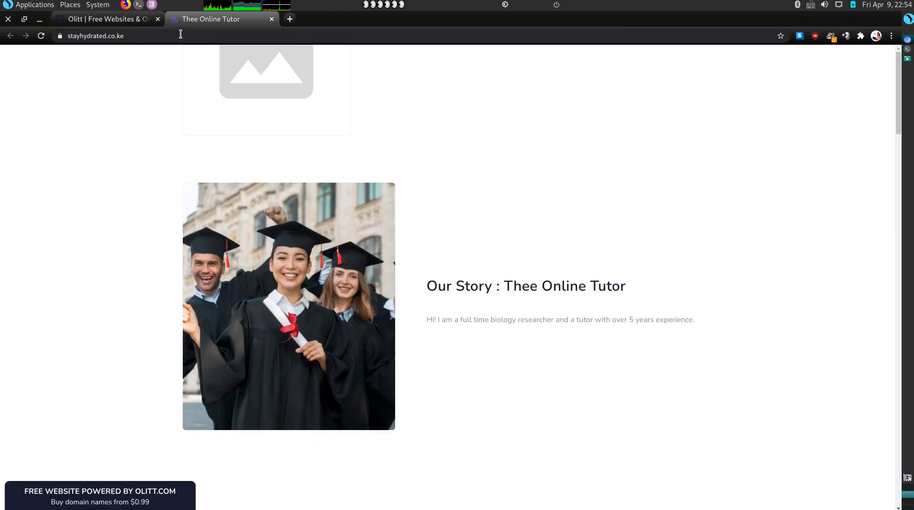
pyautogui.click(109, 19)
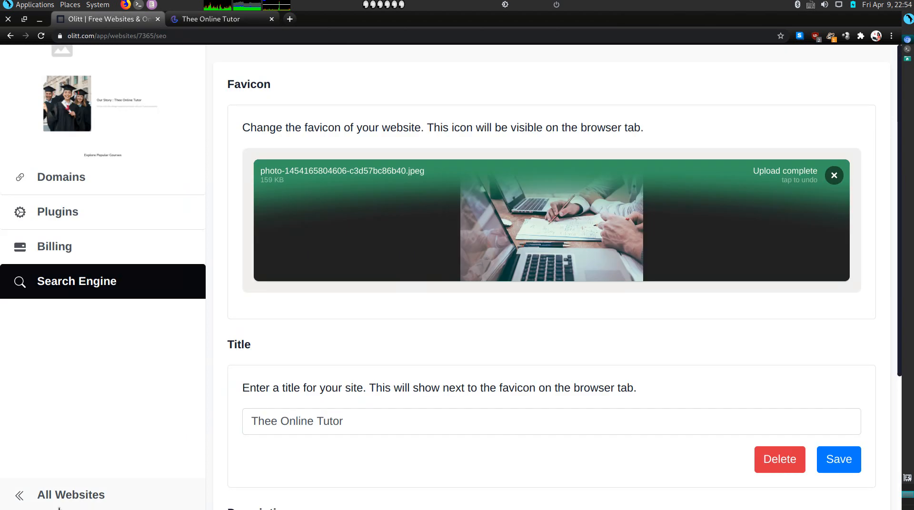
# Go back to the websites list, review the live site down to the footer and return to the list
pyautogui.click(48, 496)
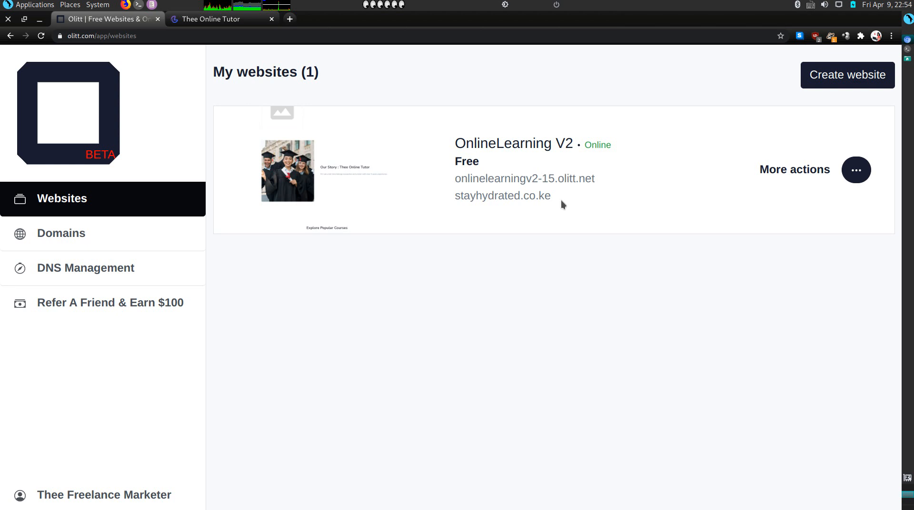
pyautogui.doubleClick(515, 196)
pyautogui.click(516, 197)
pyautogui.click(239, 19)
pyautogui.scroll(-4, 387, 286)
pyautogui.scroll(-15, 387, 284)
pyautogui.scroll(-3, 387, 281)
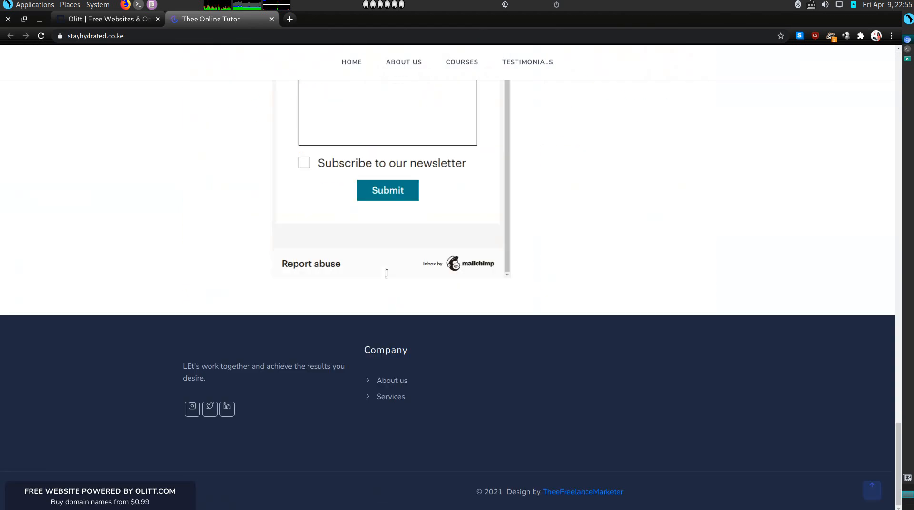
pyautogui.scroll(8, 153, 152)
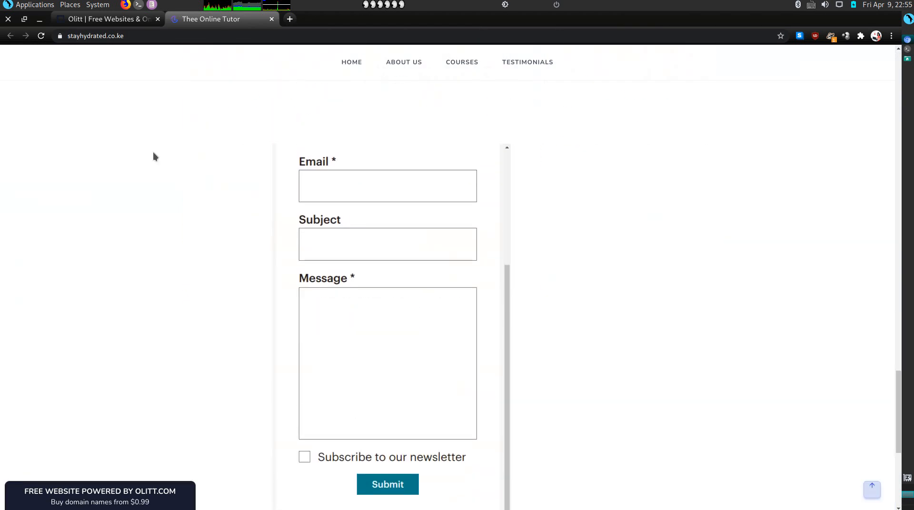
pyautogui.scroll(10, 533, 275)
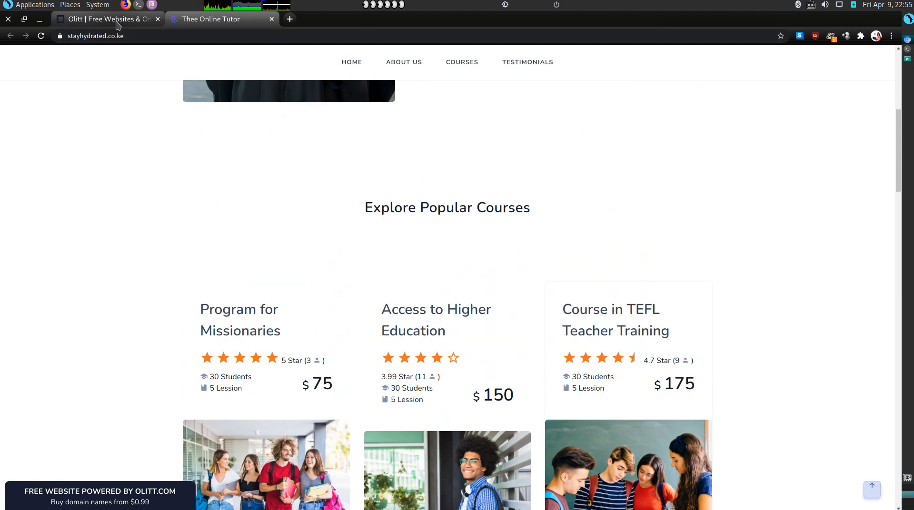
pyautogui.click(102, 19)
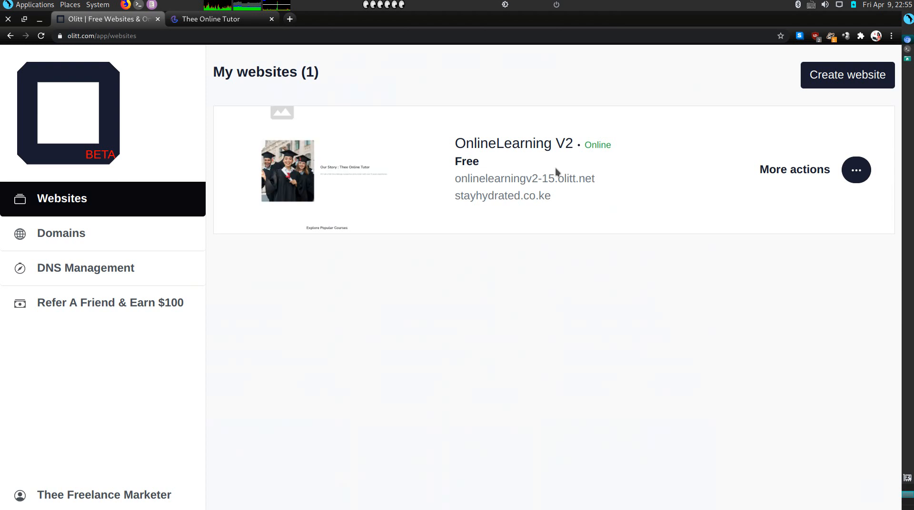
# Visit the OnlineLearning V2 website from its actions, close the older copy of the live page and return to the websites list
pyautogui.click(865, 176)
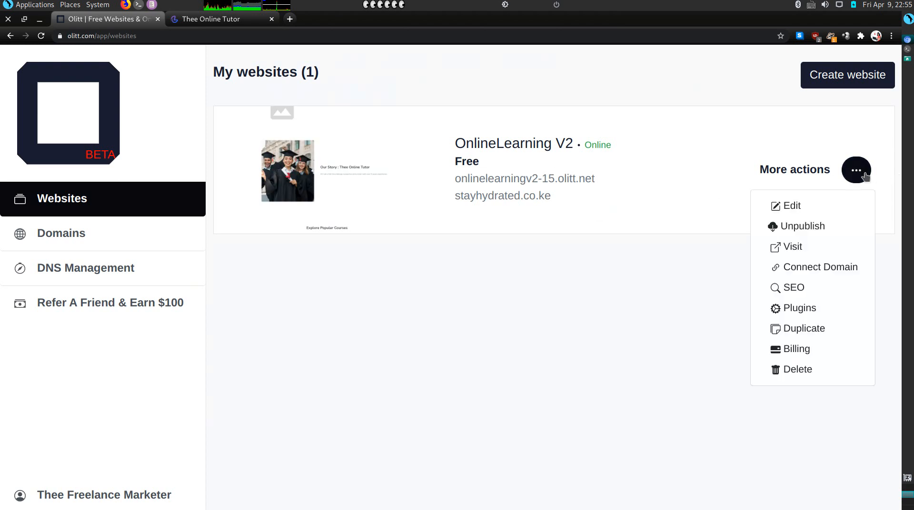
pyautogui.click(814, 246)
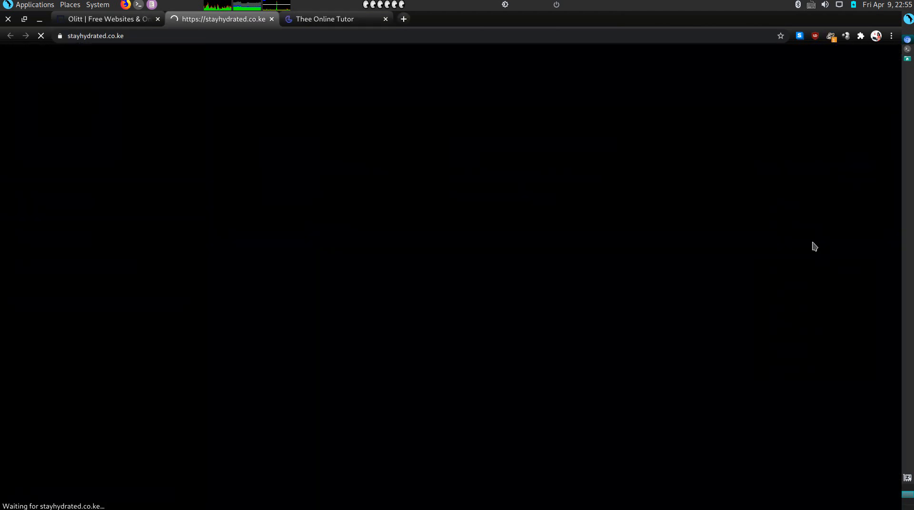
pyautogui.click(385, 19)
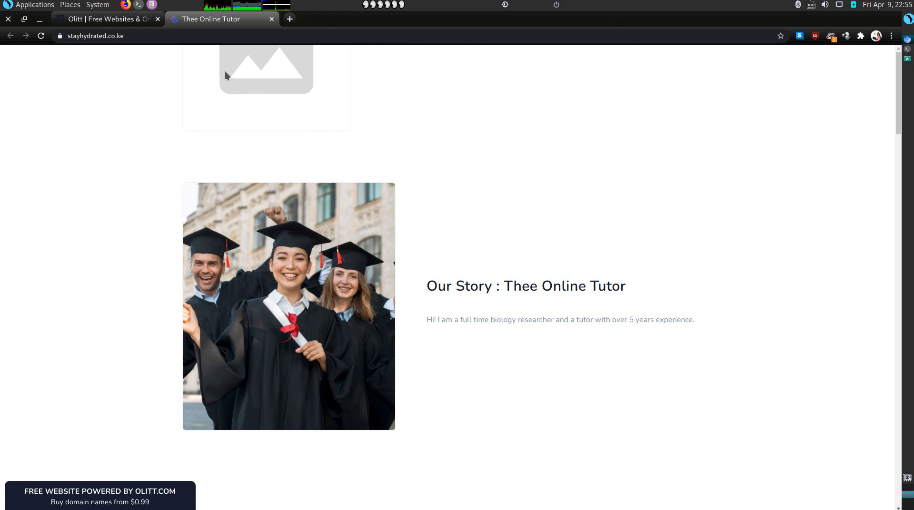
pyautogui.click(87, 22)
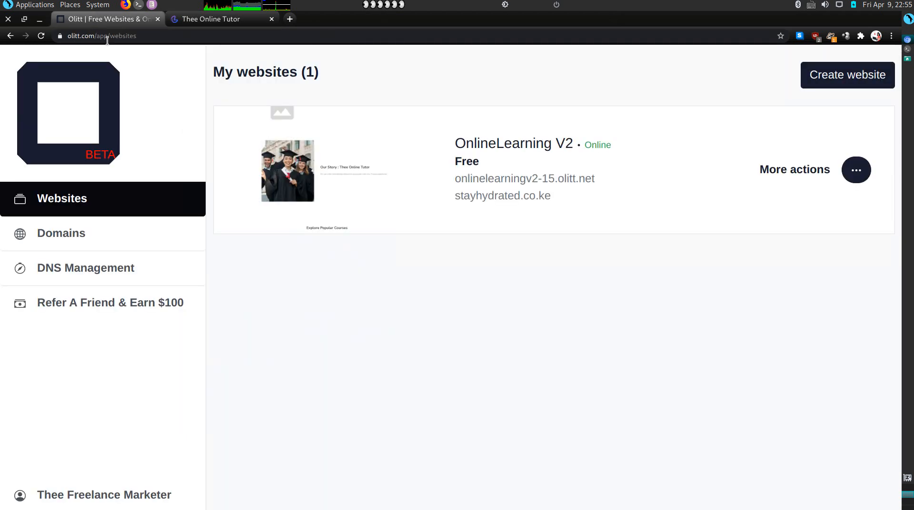
# Review the newly opened live page through the contact form and footer, and return to the websites list
pyautogui.moveTo(338, 184)
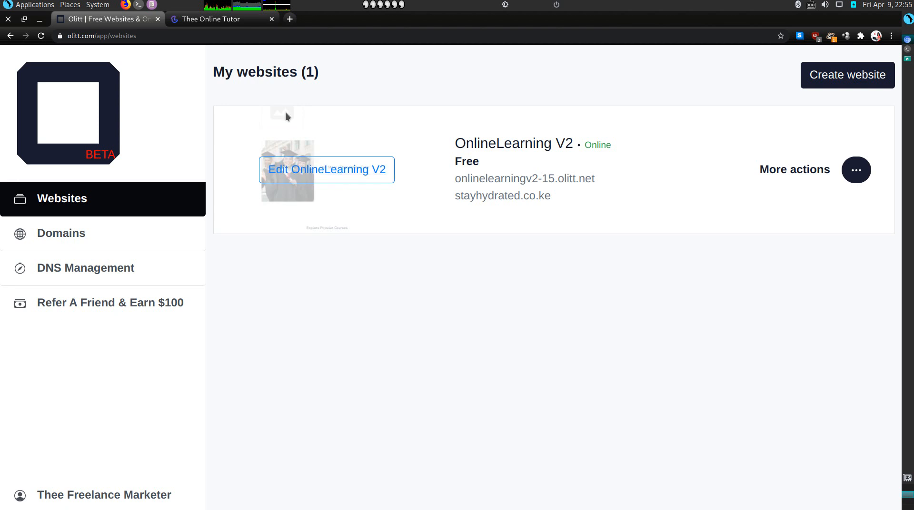
pyautogui.click(232, 22)
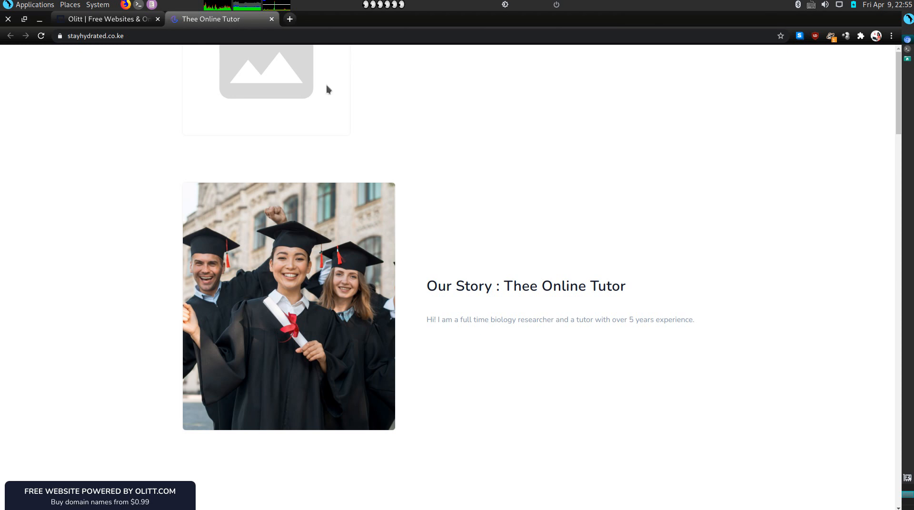
pyautogui.scroll(-15, 387, 238)
pyautogui.scroll(-10, 393, 238)
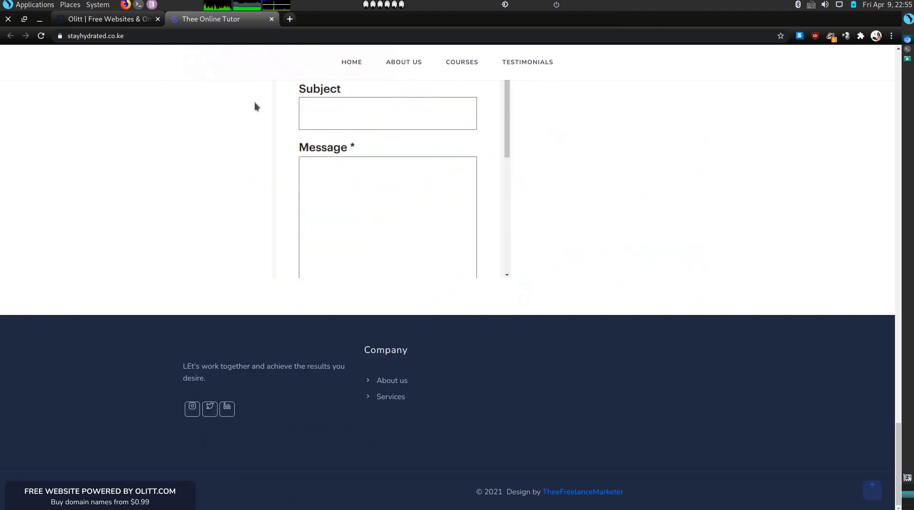
pyautogui.scroll(8, 269, 245)
pyautogui.scroll(-4, 269, 247)
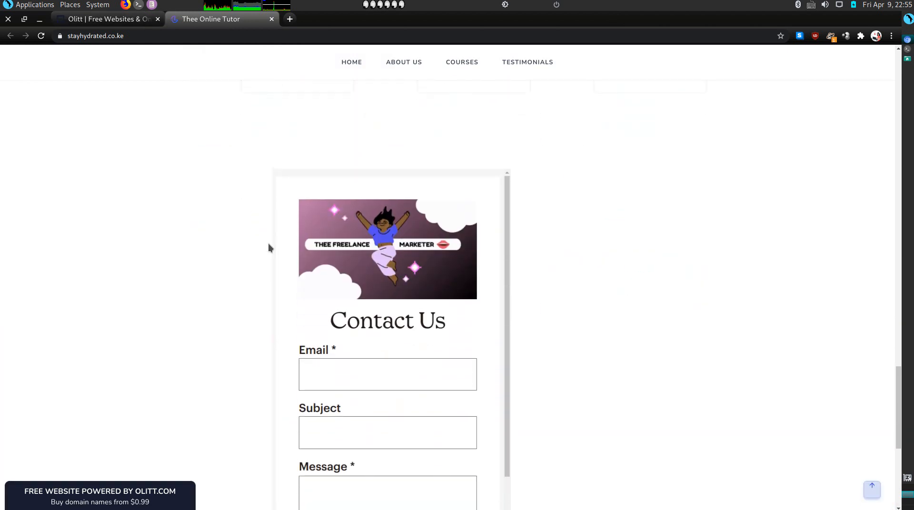
pyautogui.click(98, 20)
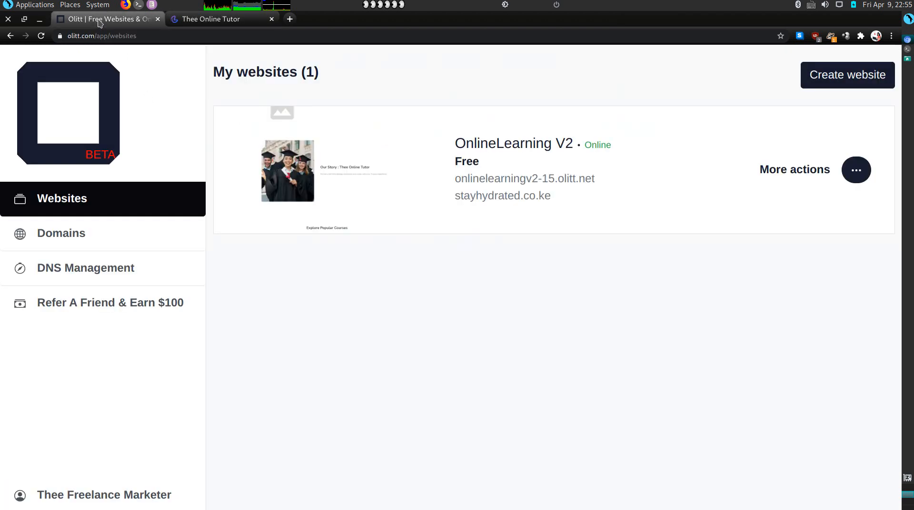